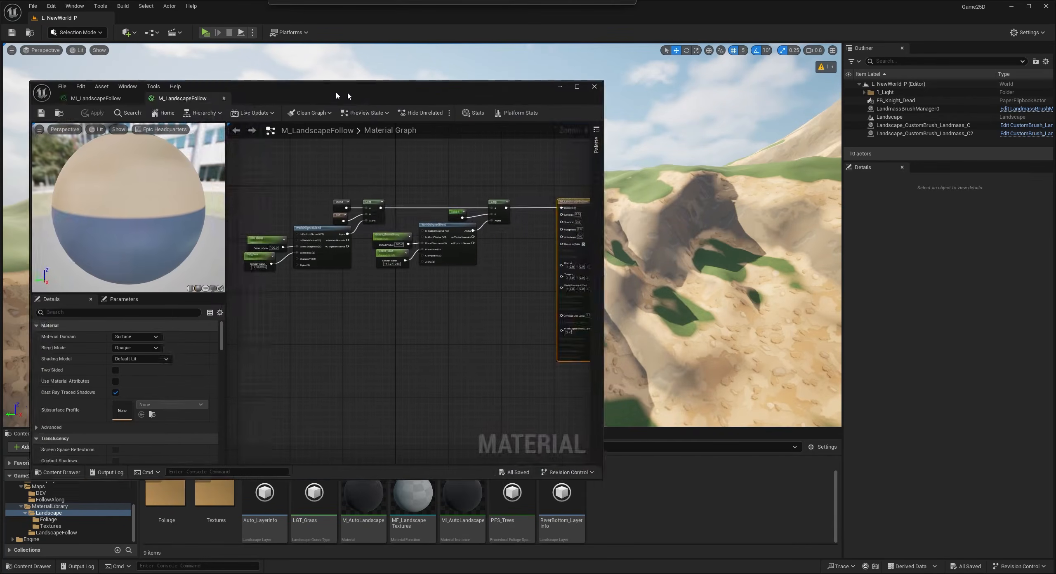
# Step: Examine how the Stone, Dirt and Grass nodes are blended through the two Lerps in the M_LandscapeFollow material graph
pyautogui.moveTo(329, 92); pyautogui.dragTo(393, 112)
pyautogui.scroll(3, 547, 238)
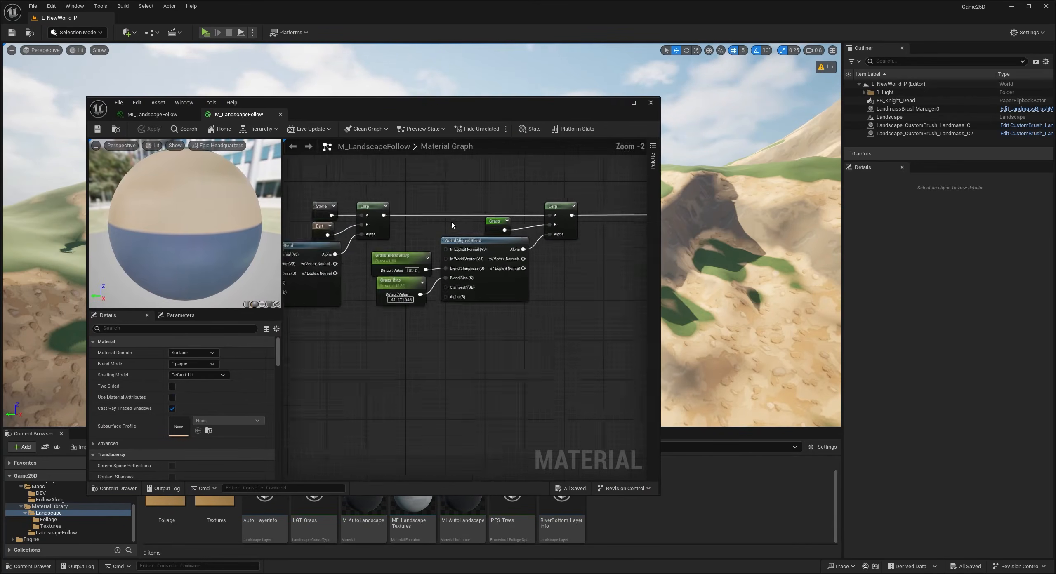
pyautogui.moveTo(445, 219); pyautogui.dragTo(398, 218, button='right')
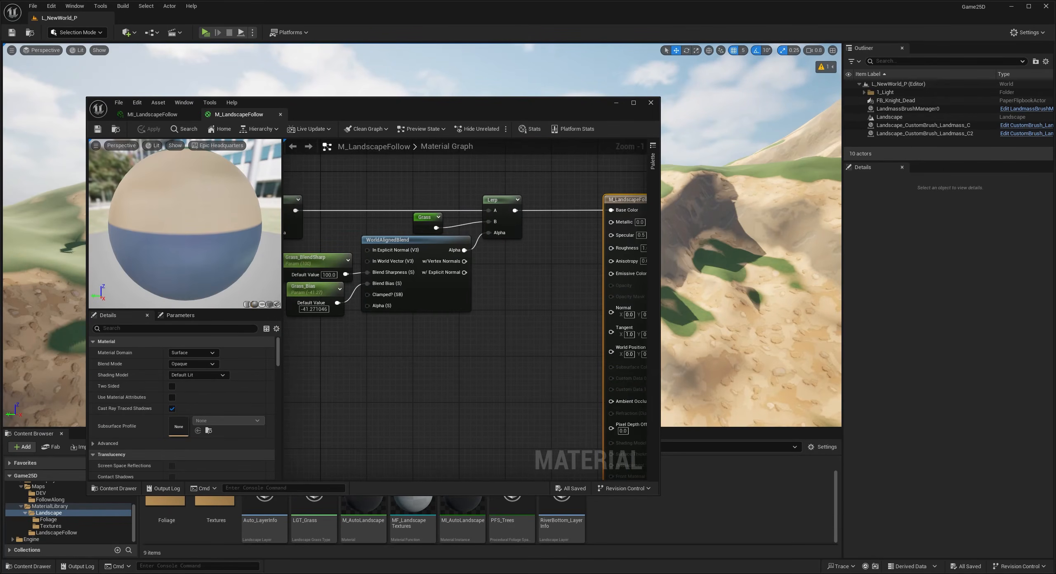
pyautogui.moveTo(410, 367); pyautogui.dragTo(514, 371, button='right')
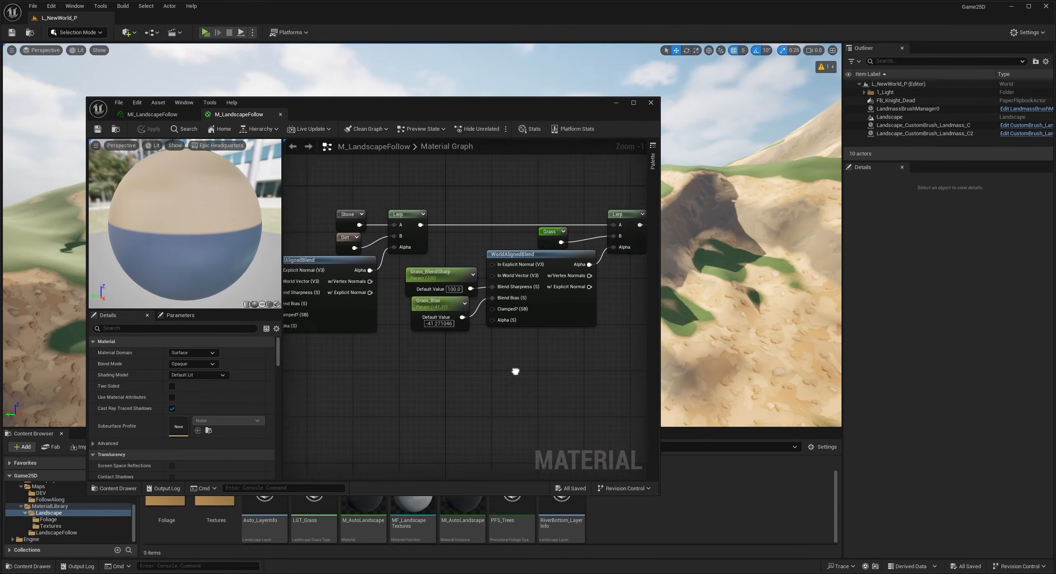
pyautogui.moveTo(356, 205); pyautogui.dragTo(388, 245, button='right')
pyautogui.moveTo(388, 244); pyautogui.dragTo(383, 231)
pyautogui.moveTo(645, 262); pyautogui.dragTo(506, 246, button='right')
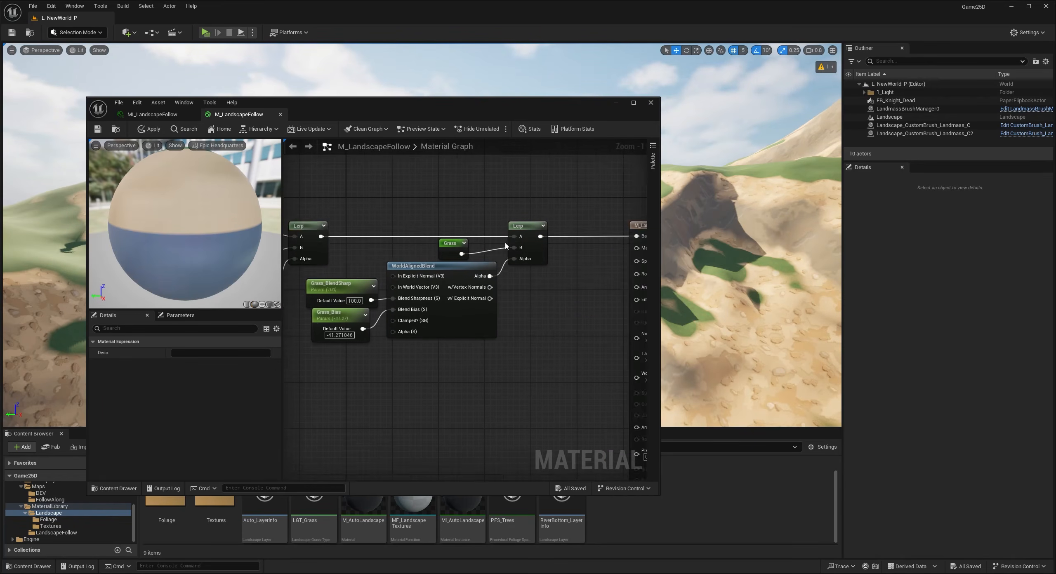
pyautogui.moveTo(369, 254); pyautogui.dragTo(566, 247, button='right')
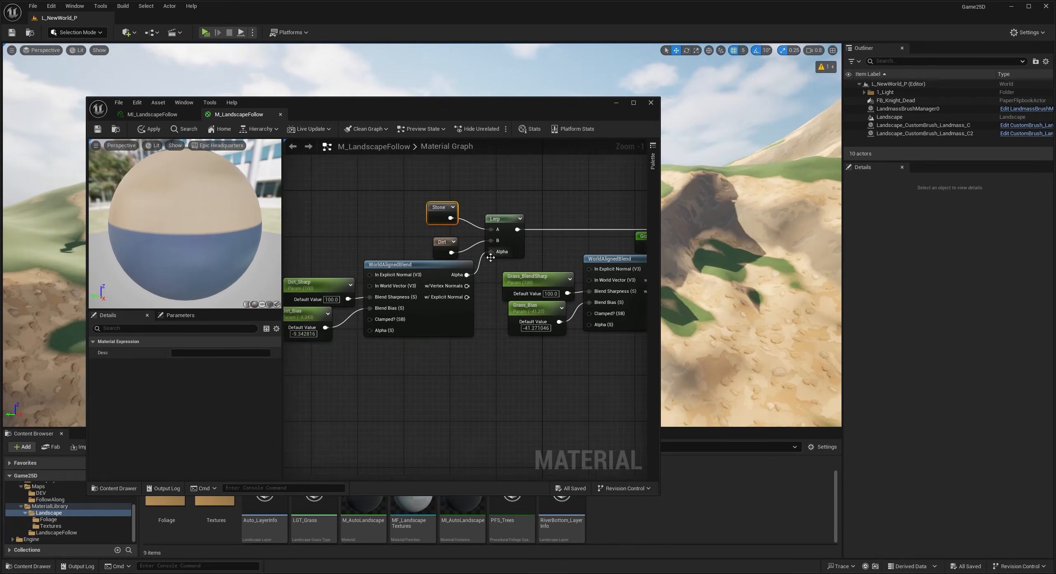
# Step: Detach the Dirt WorldAlignedBlend group and the Stone node from the first Lerp and park them well below the graph
pyautogui.keyDown('alt'); pyautogui.click(490, 252); pyautogui.keyUp('alt')
pyautogui.moveTo(471, 313); pyautogui.dragTo(478, 308, button='right')
pyautogui.scroll(-2, 478, 308)
pyautogui.moveTo(471, 359); pyautogui.dragTo(355, 288)
pyautogui.moveTo(436, 271); pyautogui.dragTo(444, 445)
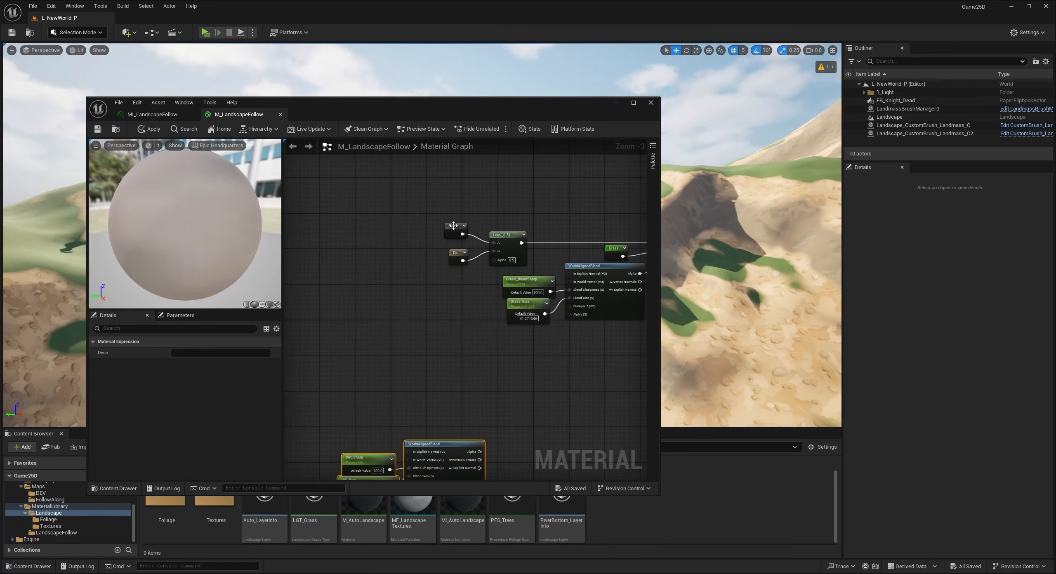
pyautogui.keyDown('alt'); pyautogui.click(494, 243); pyautogui.keyUp('alt')
pyautogui.moveTo(454, 226); pyautogui.dragTo(399, 400)
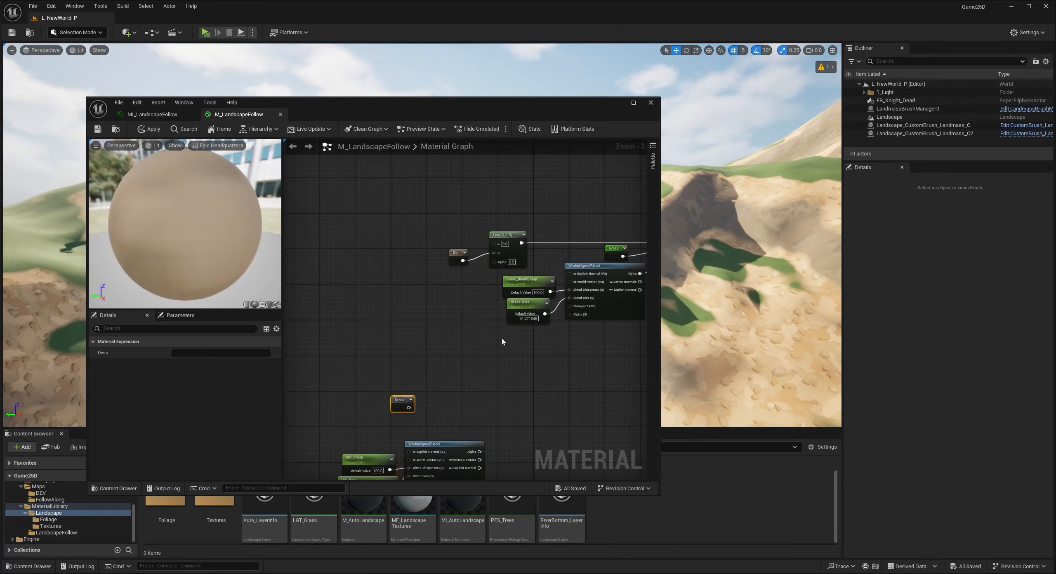
# Step: Delete the first Lerp, wire Dirt directly into input A of the Grass Lerp, and save the material
pyautogui.moveTo(502, 342); pyautogui.dragTo(364, 329, button='right')
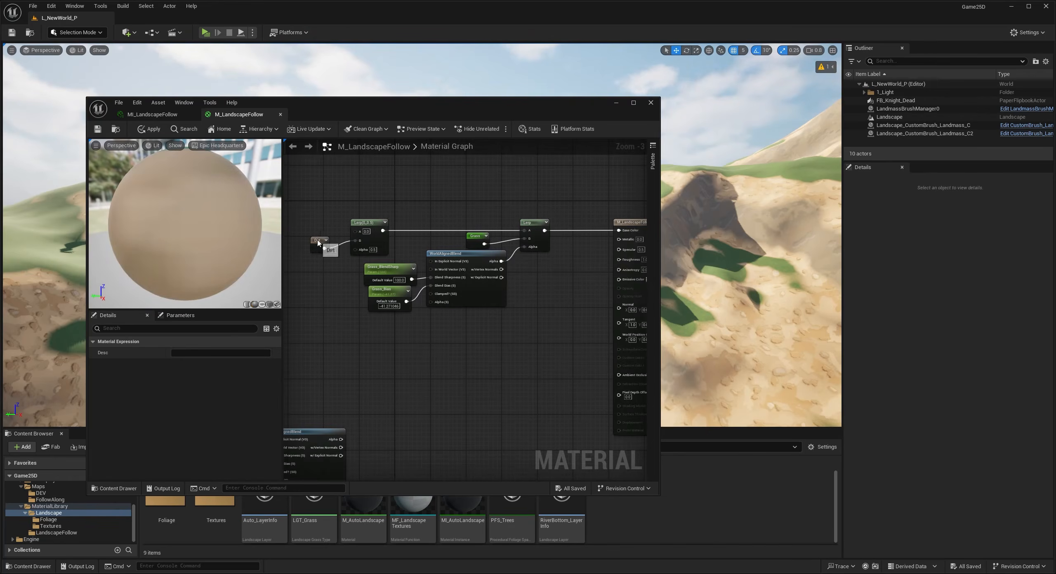
pyautogui.click(376, 237)
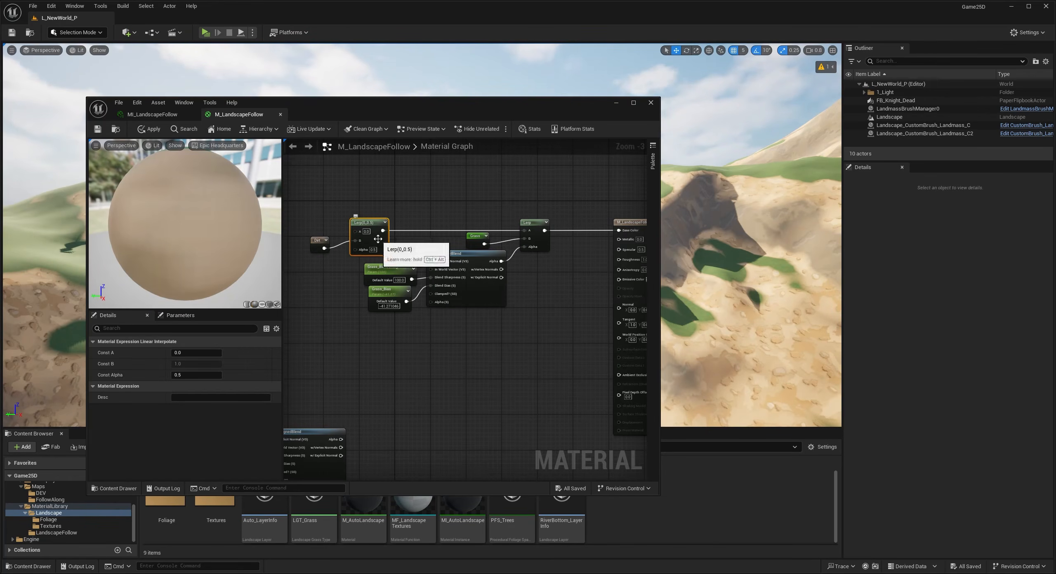
pyautogui.press('Delete')
pyautogui.moveTo(324, 251); pyautogui.dragTo(525, 230)
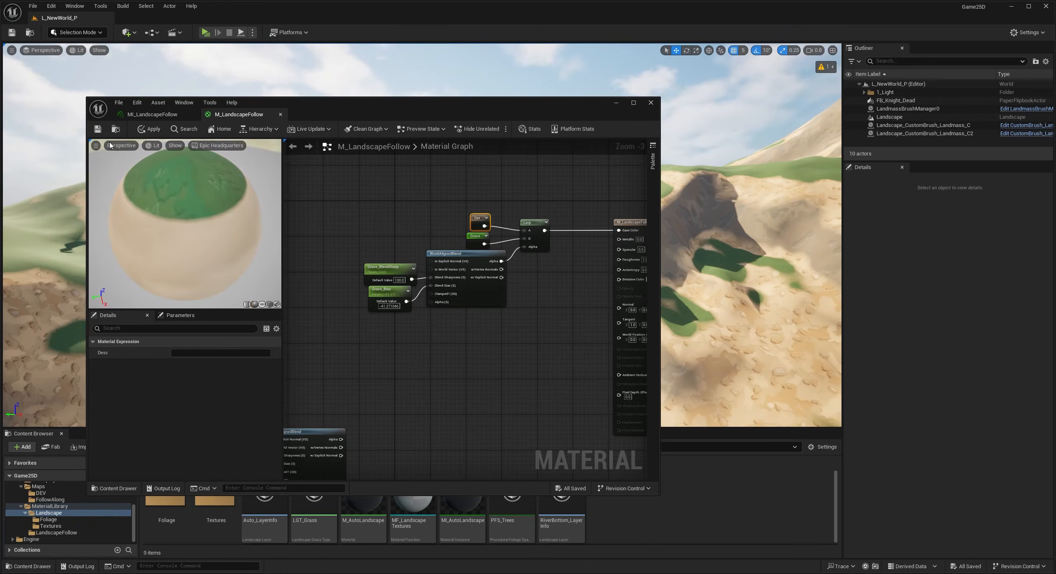
pyautogui.click(98, 130)
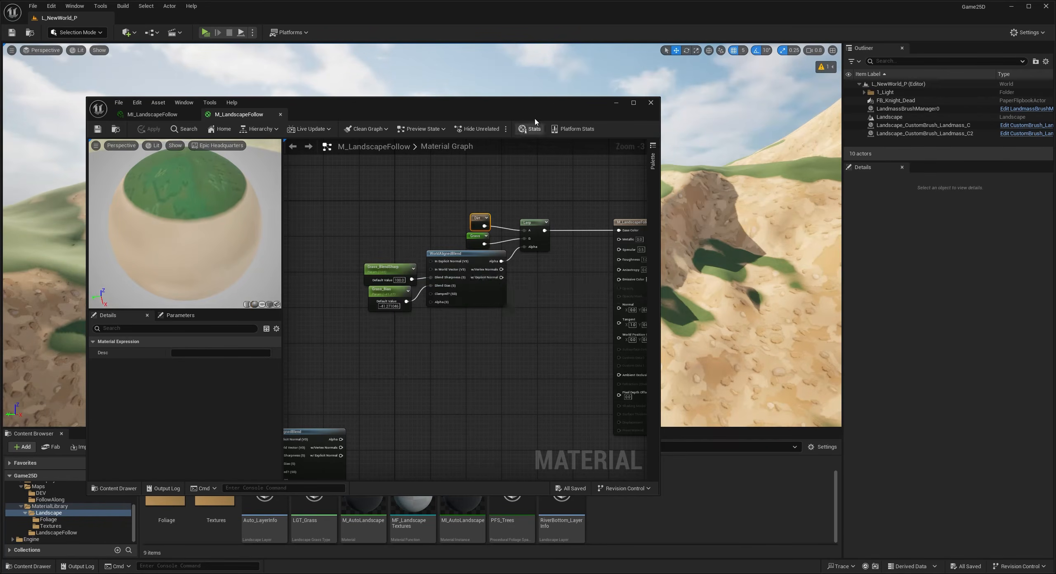
# Step: Tidy the Dirt, Grass and WorldAlignedBlend nodes with their Grass parameters into a compact group beside the Lerp
pyautogui.moveTo(550, 104); pyautogui.dragTo(604, 84)
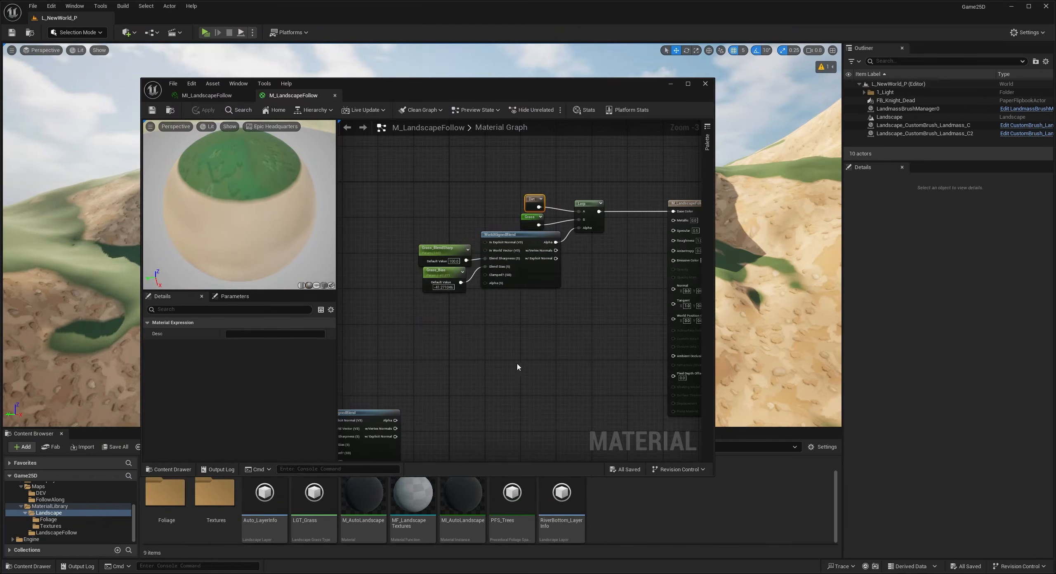
pyautogui.click(559, 268)
pyautogui.click(530, 185)
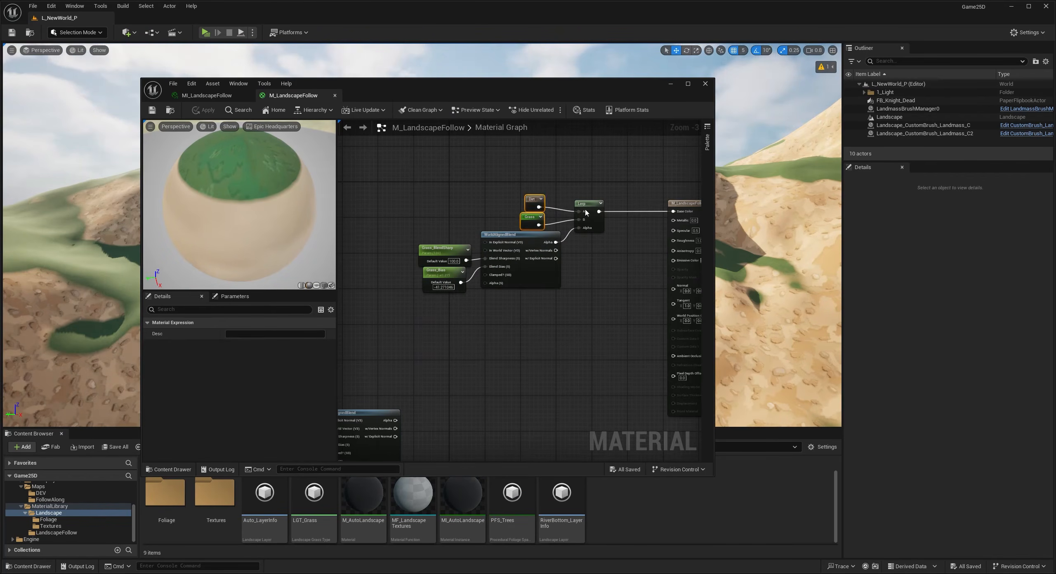
pyautogui.moveTo(593, 203)
pyautogui.mouseDown()
pyautogui.moveTo(580, 190)
pyautogui.moveTo(591, 202)
pyautogui.mouseUp()
pyautogui.click(525, 193)
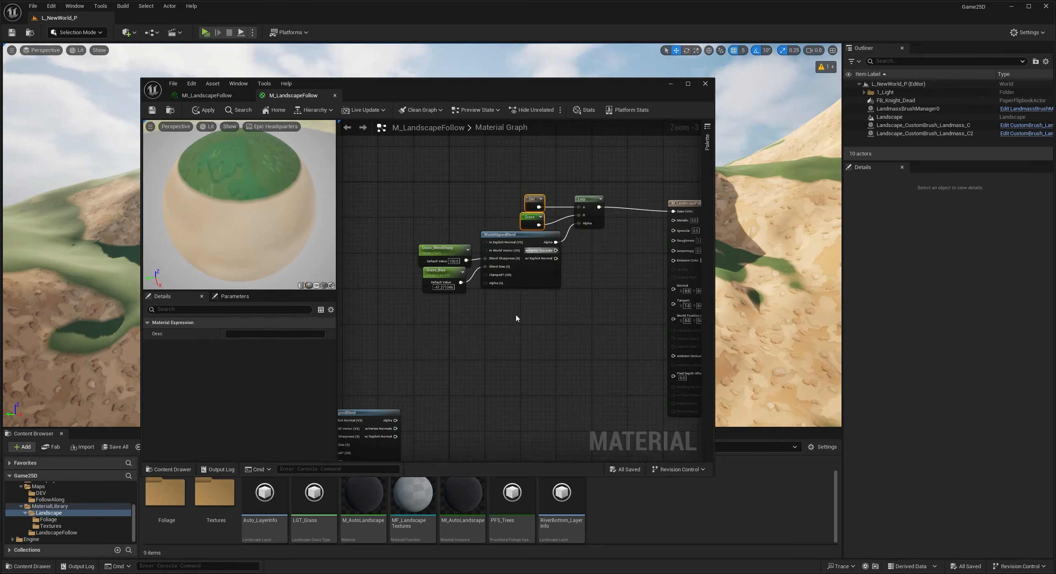
pyautogui.moveTo(517, 317); pyautogui.dragTo(417, 241)
pyautogui.moveTo(523, 234)
pyautogui.mouseDown()
pyautogui.moveTo(514, 246)
pyautogui.moveTo(509, 235)
pyautogui.mouseUp()
pyautogui.moveTo(398, 182); pyautogui.dragTo(582, 343)
pyautogui.moveTo(397, 177); pyautogui.dragTo(539, 319)
pyautogui.moveTo(531, 203); pyautogui.dragTo(554, 202)
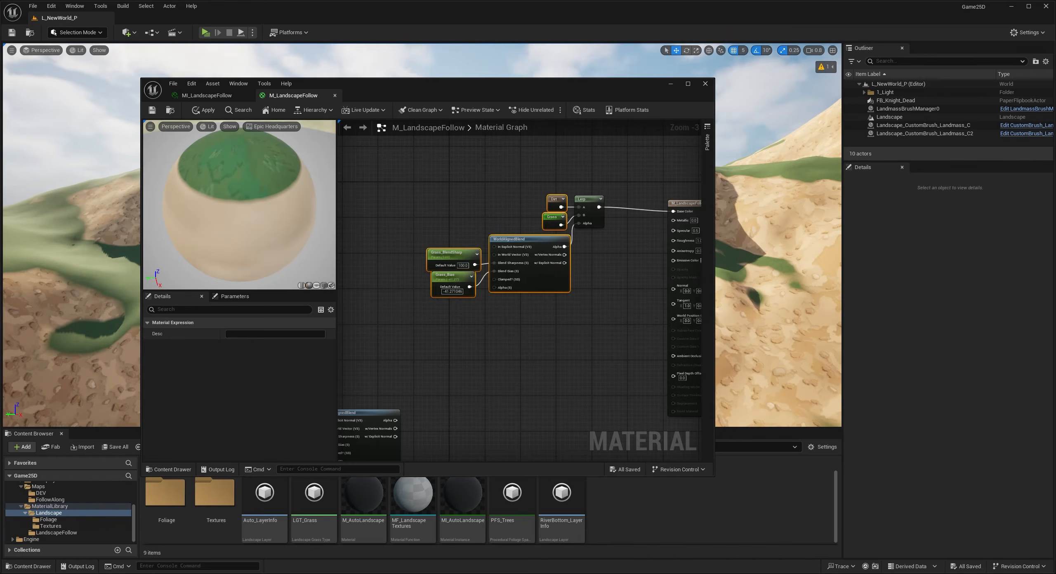
pyautogui.click(532, 370)
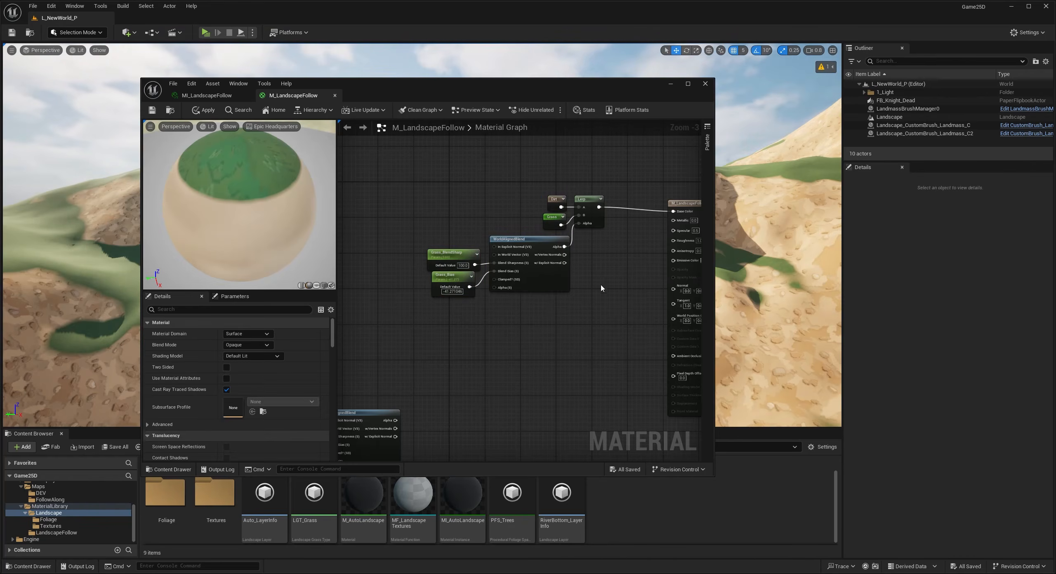
# Step: Move the whole grass blend group, including the Lerp, farther away from the material output node
pyautogui.moveTo(602, 289); pyautogui.dragTo(582, 297, button='right')
pyautogui.moveTo(401, 186); pyautogui.dragTo(606, 334)
pyautogui.moveTo(565, 210); pyautogui.dragTo(477, 215)
pyautogui.click(544, 265)
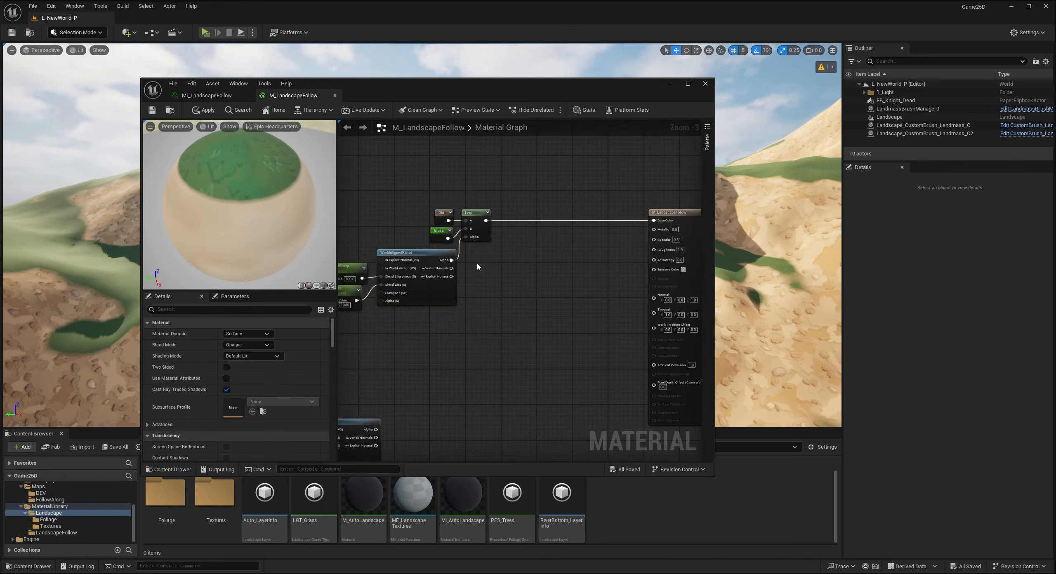
# Step: Add a LandscapeGrassOutput node fed by the WorldAlignedBlend's Alpha output and line it up with that output
pyautogui.moveTo(497, 289); pyautogui.dragTo(549, 282, button='right')
pyautogui.moveTo(276, 172); pyautogui.dragTo(276, 203)
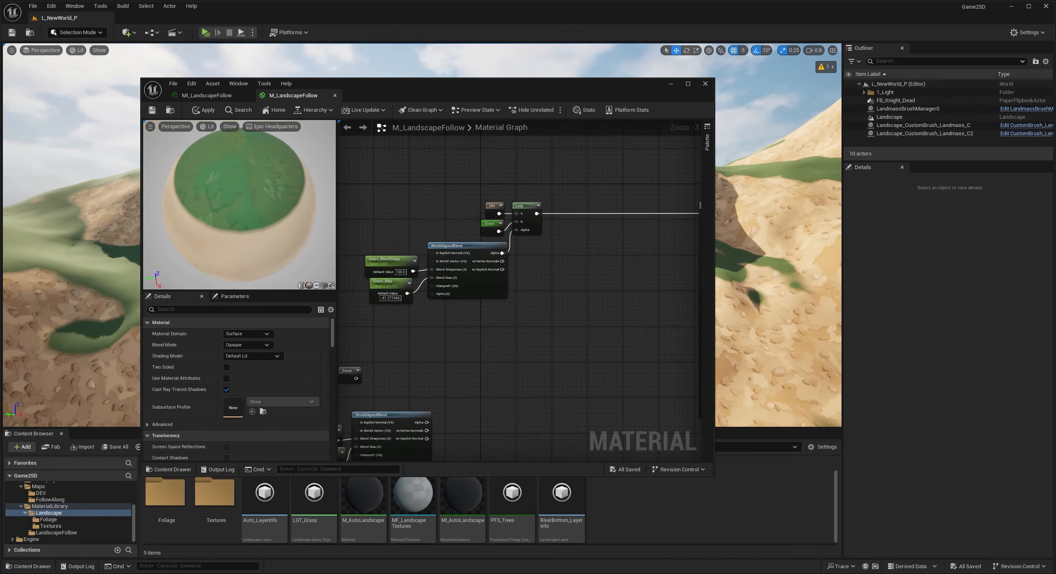
pyautogui.scroll(3, 569, 305)
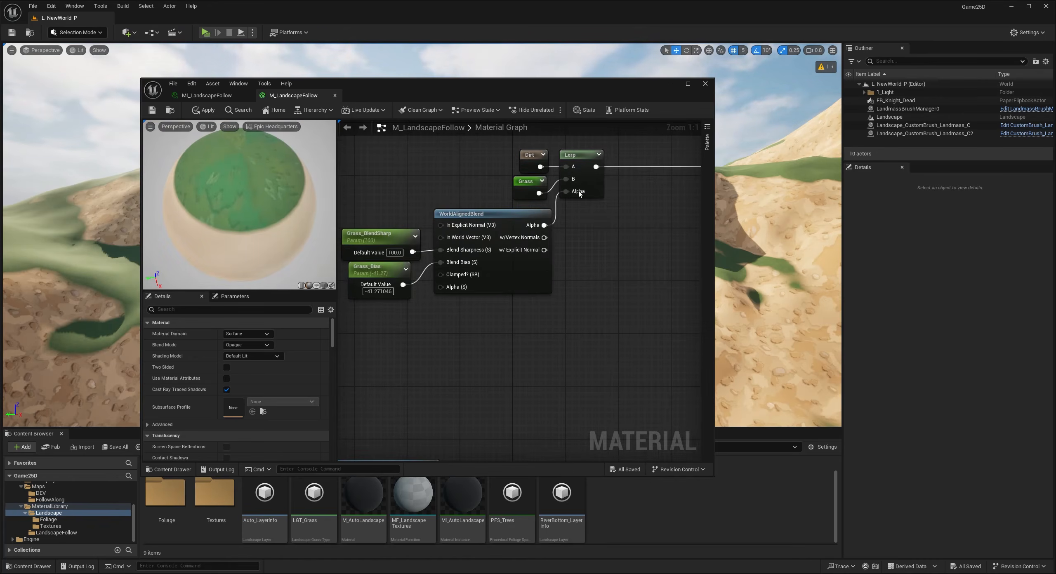
pyautogui.moveTo(599, 223); pyautogui.dragTo(496, 241, button='right')
pyautogui.moveTo(441, 243); pyautogui.dragTo(595, 246)
pyautogui.write('grass')
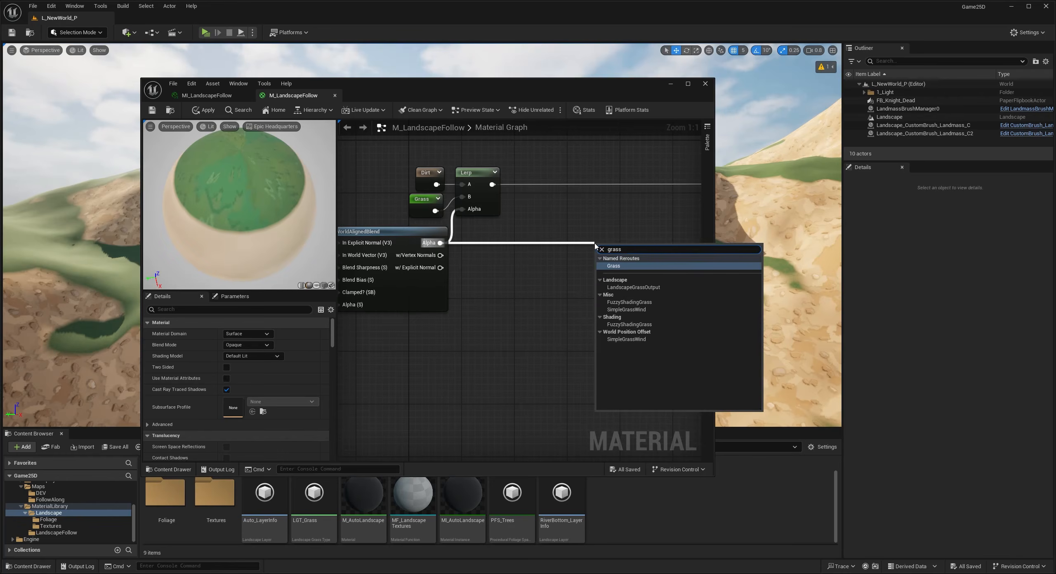
pyautogui.click(646, 287)
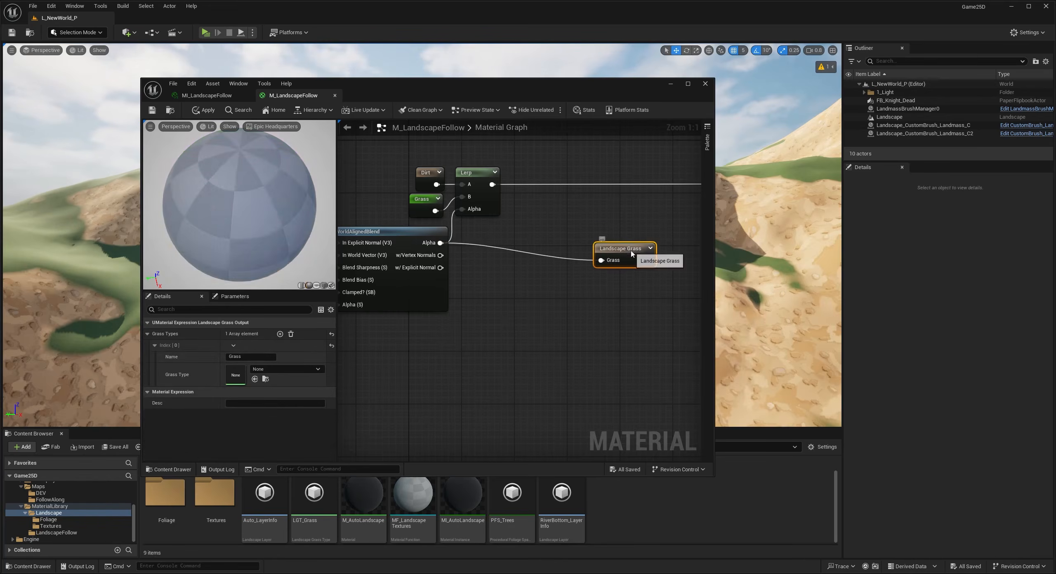
pyautogui.moveTo(632, 253); pyautogui.dragTo(618, 240)
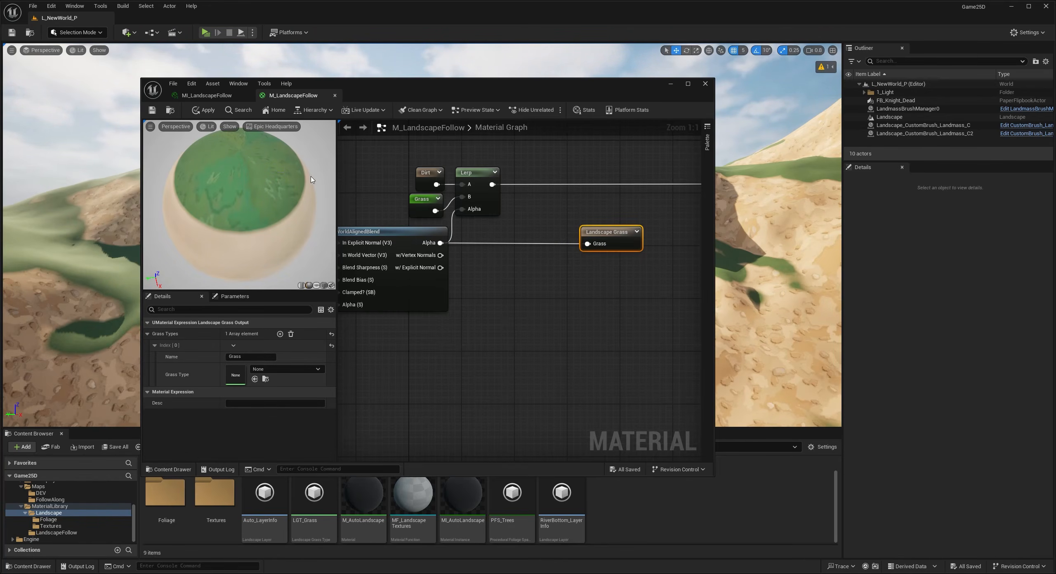
pyautogui.moveTo(507, 84); pyautogui.dragTo(613, 91)
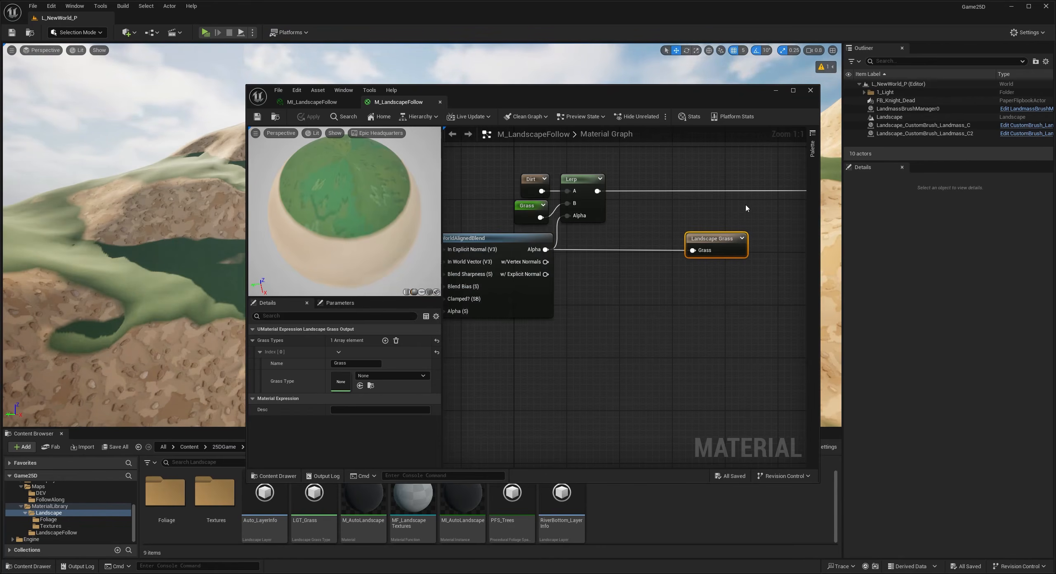
pyautogui.moveTo(660, 222); pyautogui.dragTo(766, 280)
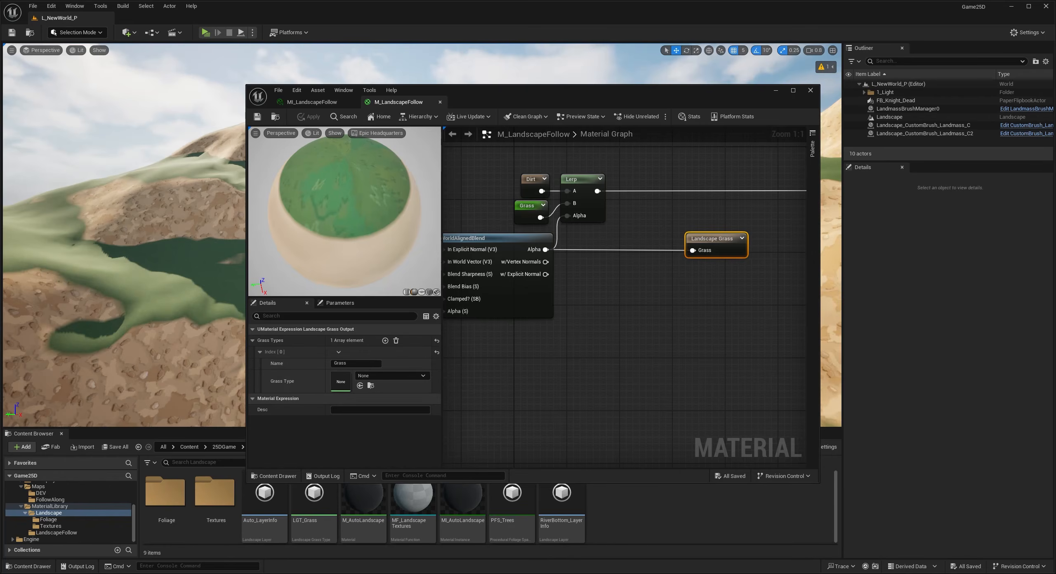
pyautogui.moveTo(124, 248)
pyautogui.mouseDown(button='right')
pyautogui.moveTo(132, 297)
pyautogui.moveTo(120, 247)
pyautogui.mouseUp(button='right')
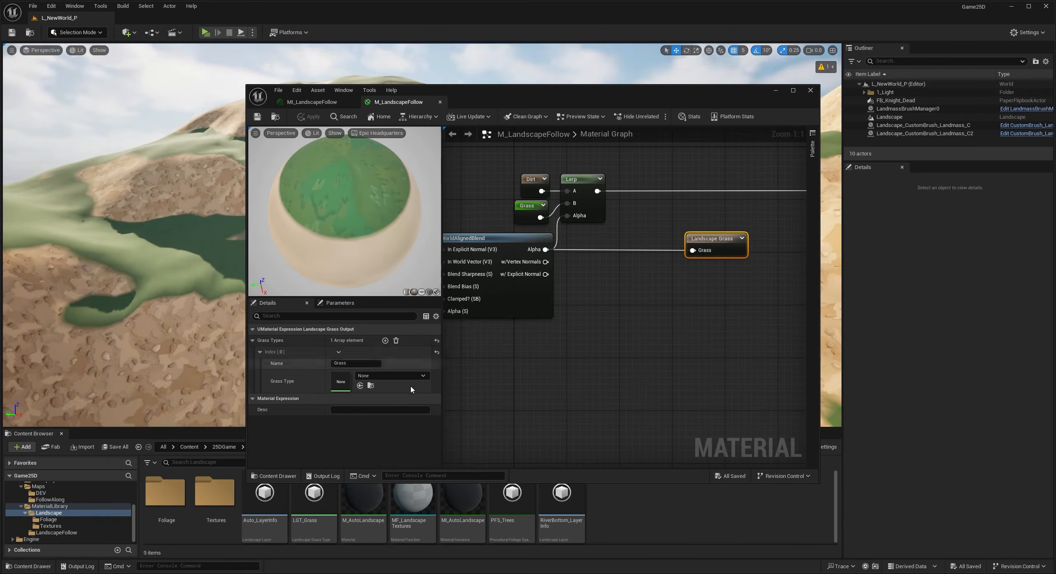
# Step: Start a new Landscape Grass Type asset for the Landscape Grass node's Grass Type, choosing the 25DGame/MaterialLibrary/LandscapeFollow folder
pyautogui.click(391, 376)
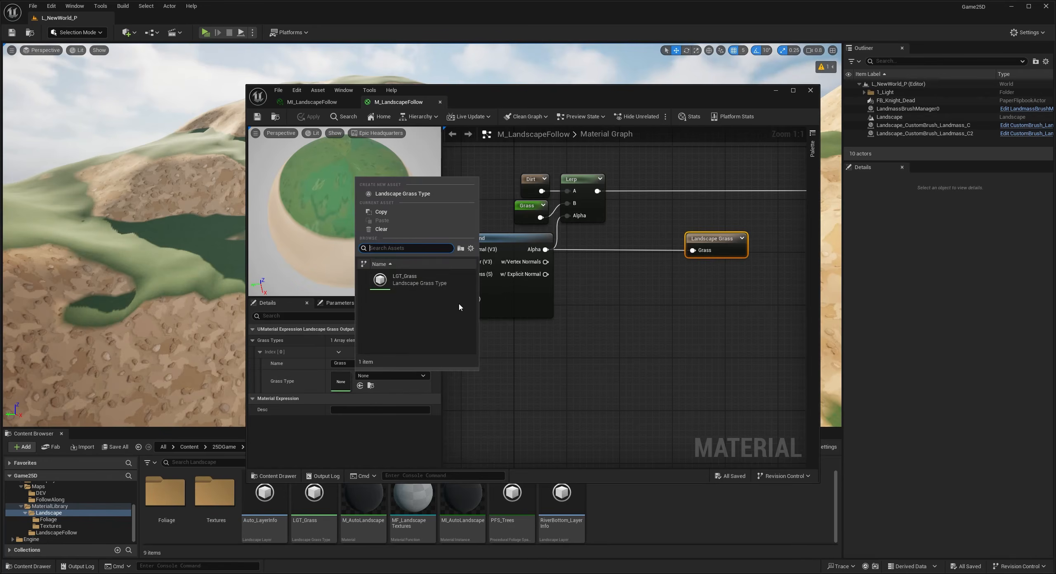
pyautogui.click(545, 384)
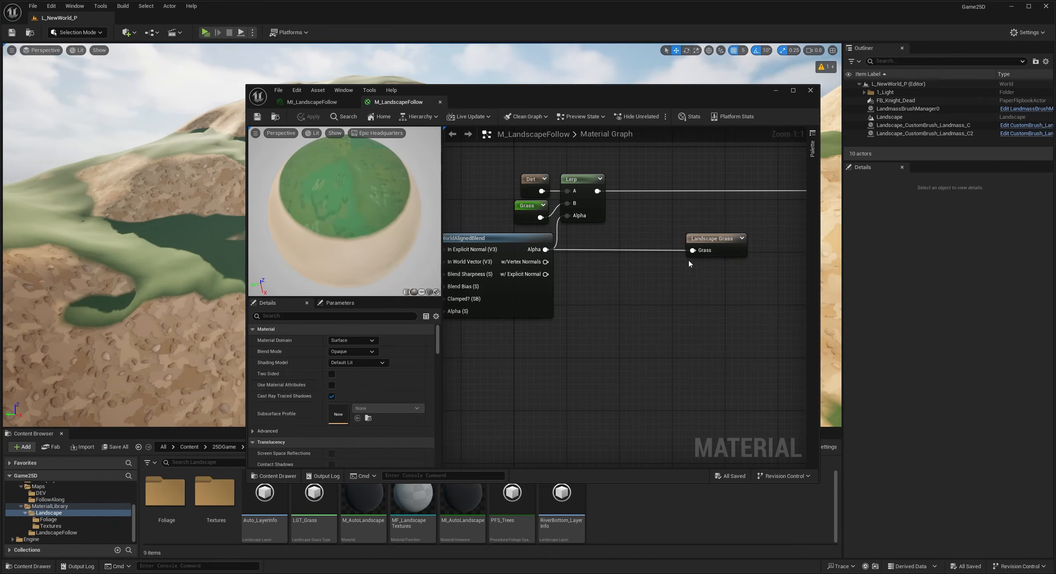
pyautogui.click(715, 248)
pyautogui.click(399, 376)
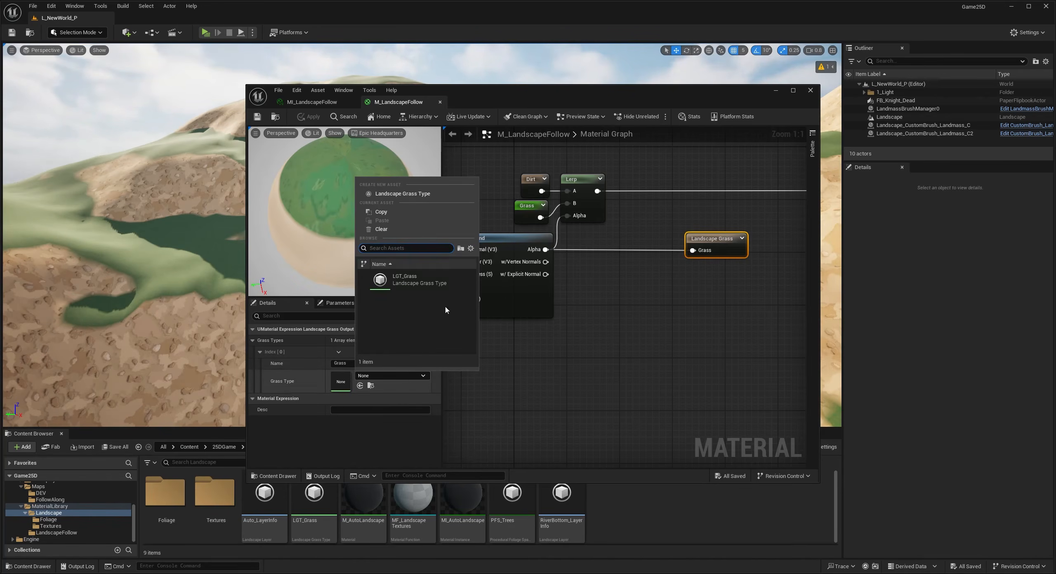
pyautogui.click(422, 199)
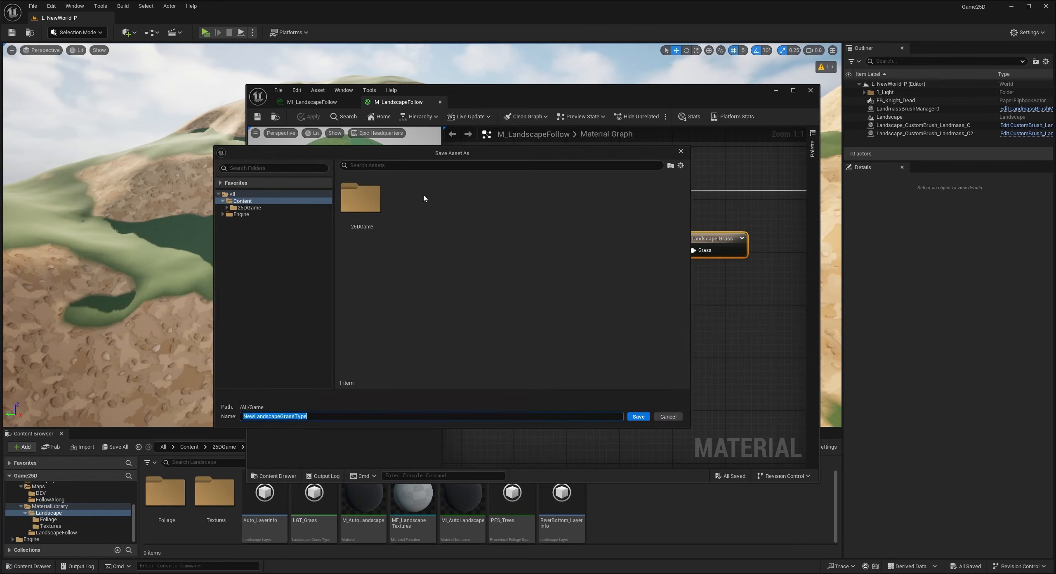
pyautogui.doubleClick(369, 224)
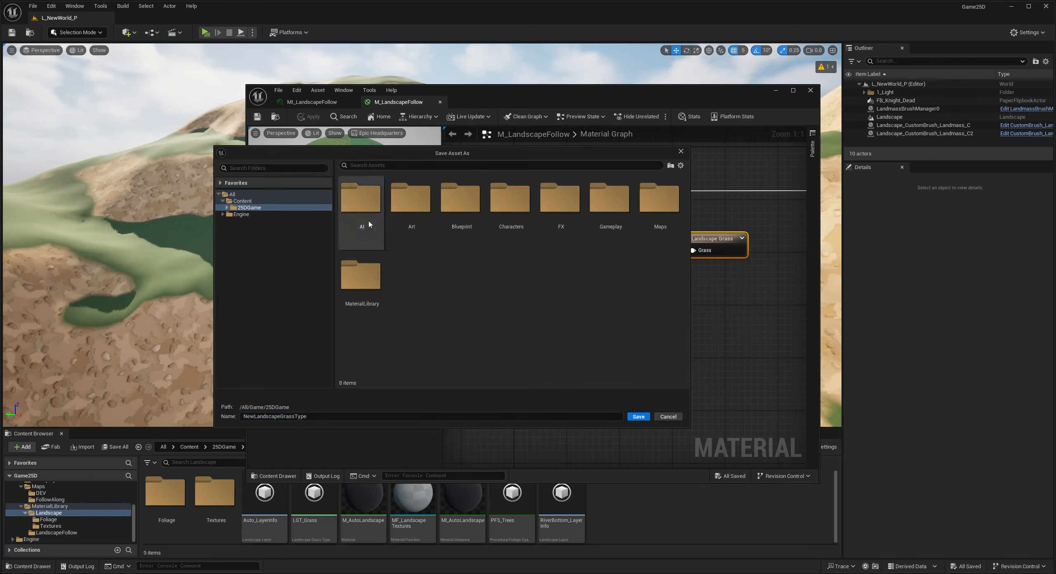
pyautogui.doubleClick(350, 295)
pyautogui.doubleClick(413, 219)
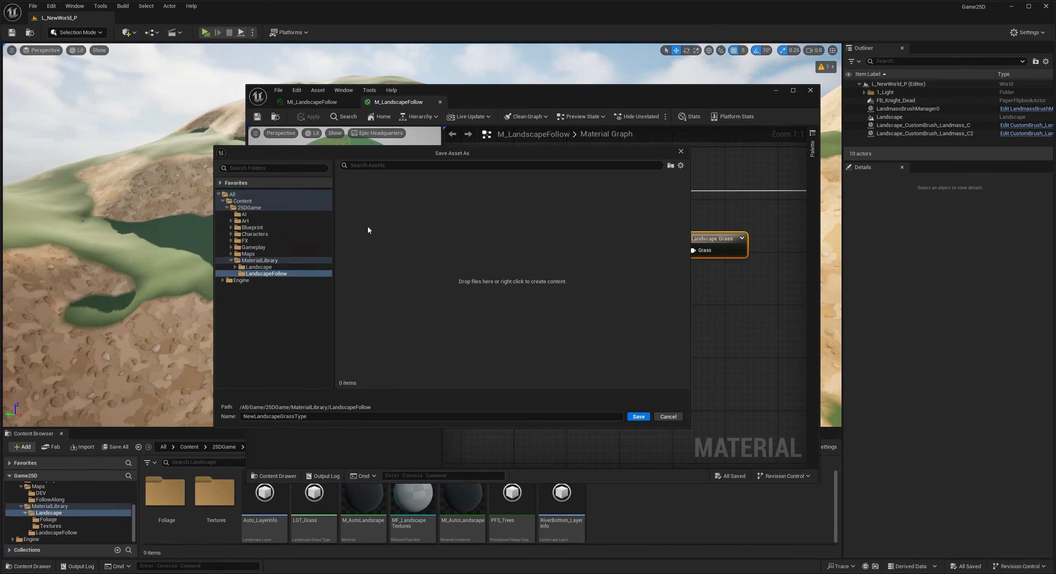
# Step: Name the new grass type asset LGT_LandscapeFollow and save it
pyautogui.click(344, 417)
pyautogui.press('capslock')
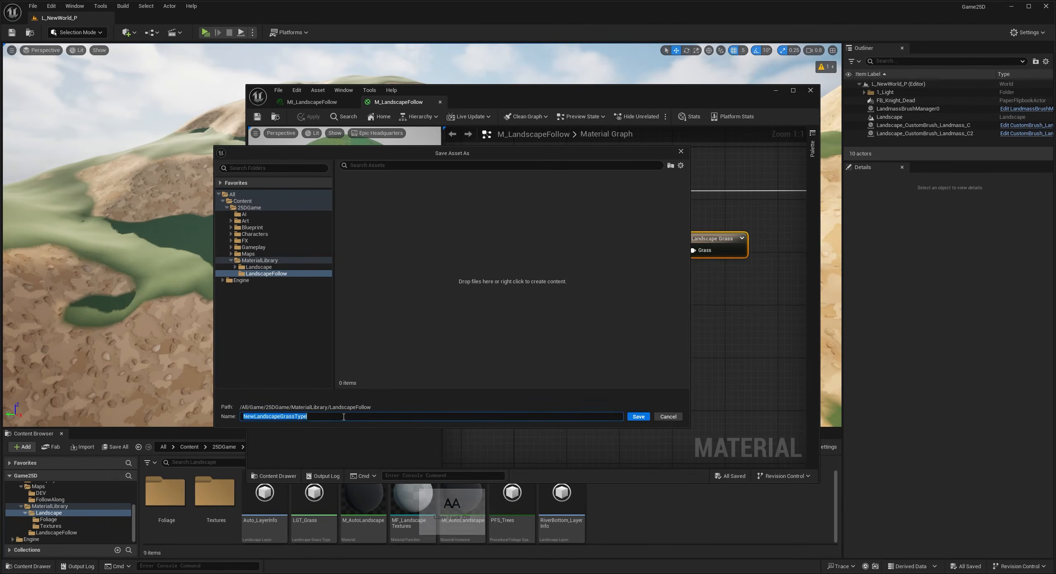
pyautogui.write('LGT_')
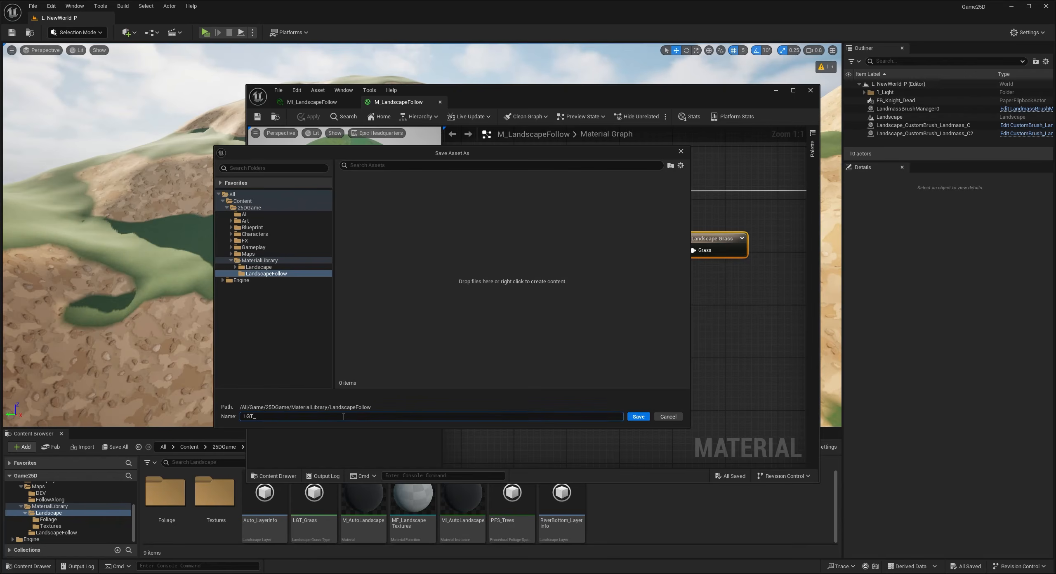
pyautogui.write('L')
pyautogui.press('capslock')
pyautogui.write('andscapeFollow')
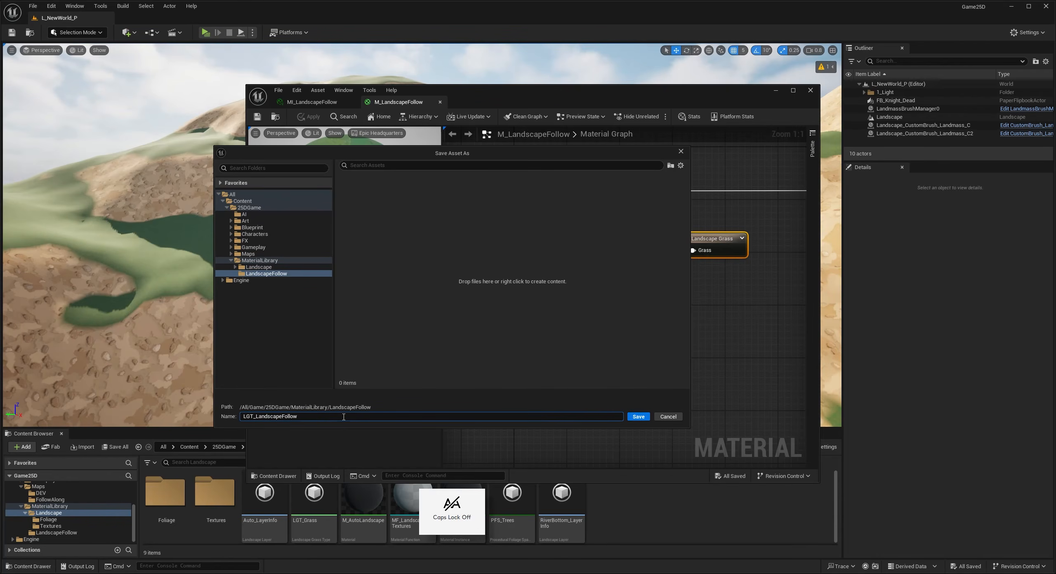
pyautogui.click(639, 417)
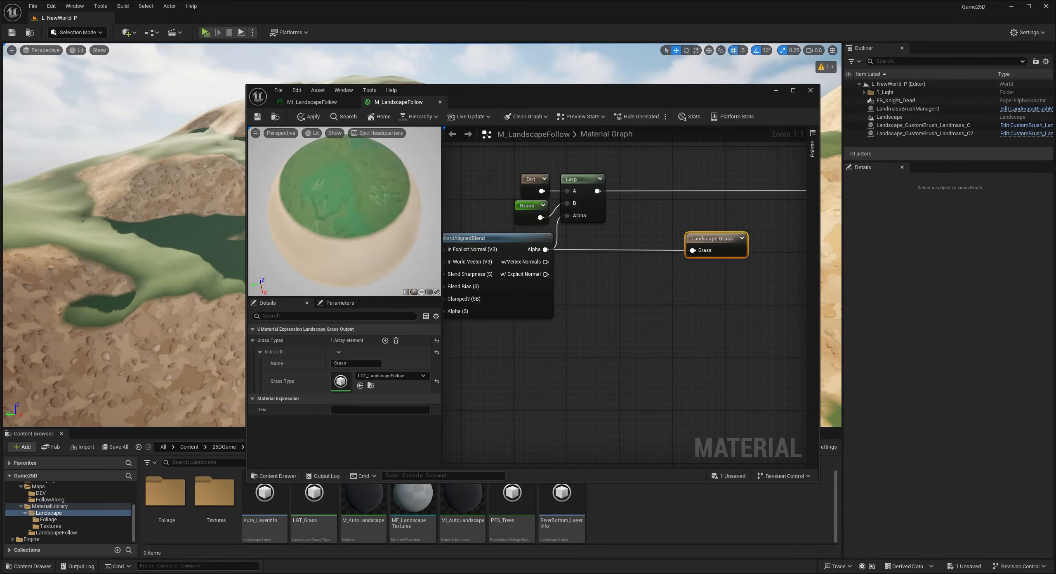
# Step: Save the M_LandscapeFollow material and open the LGT_LandscapeFollow grass type assigned to the Landscape Grass node
pyautogui.click(257, 116)
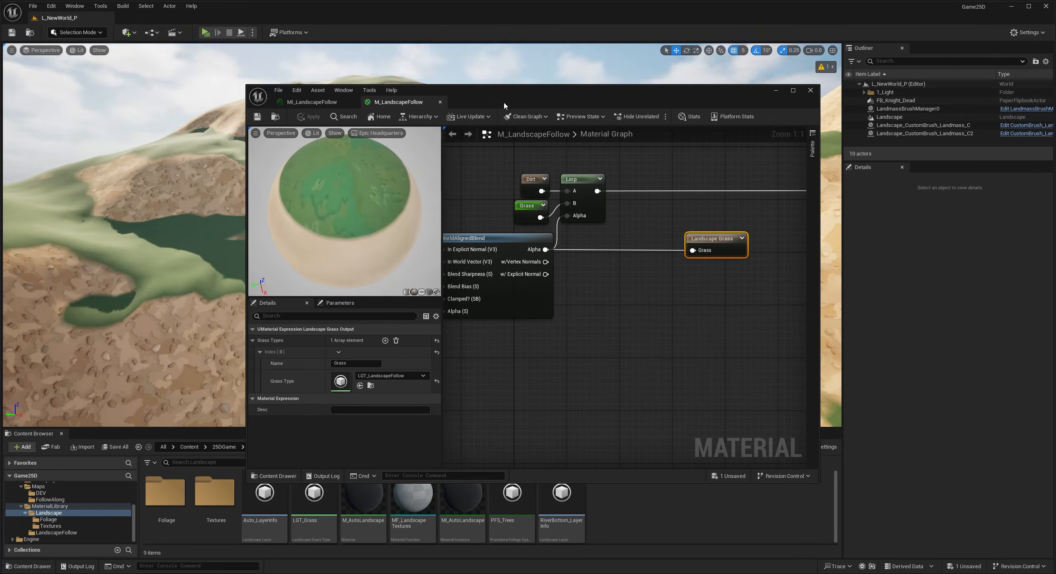
pyautogui.moveTo(504, 106); pyautogui.dragTo(501, 167)
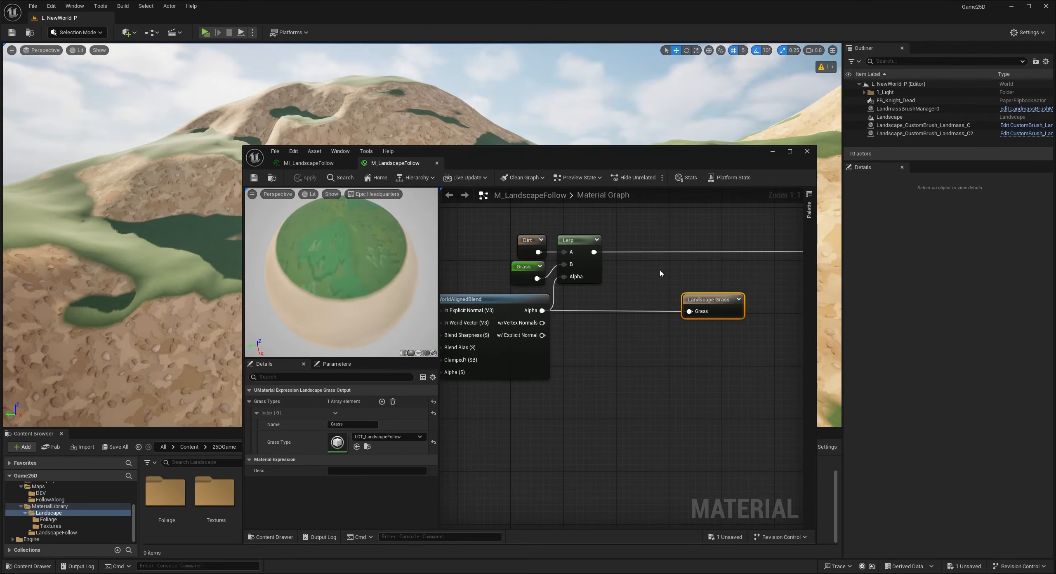
pyautogui.doubleClick(337, 443)
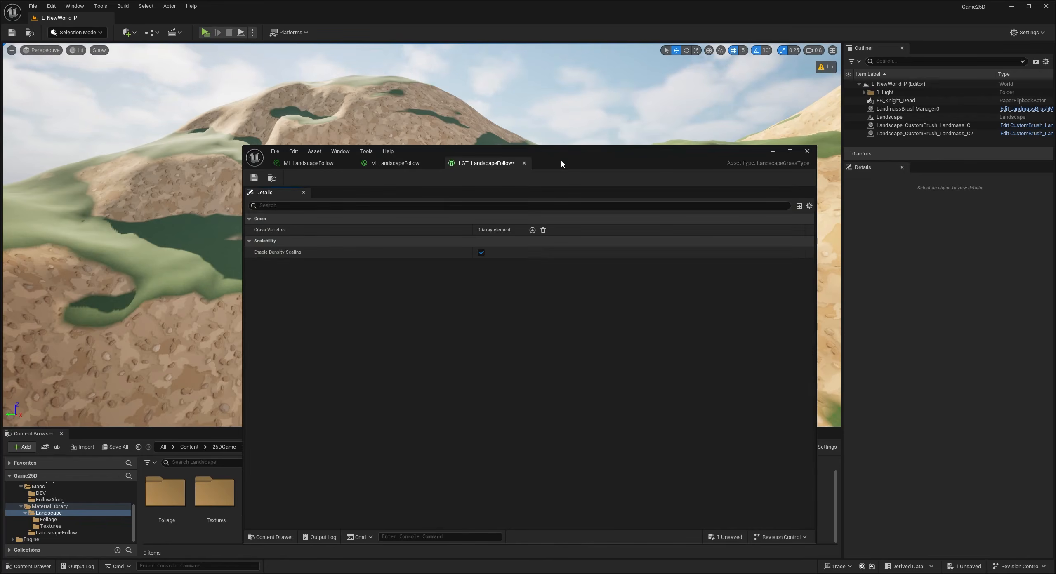
# Step: Move and enlarge the LGT_LandscapeFollow editor window so the landscape viewport stays visible beside it
pyautogui.moveTo(566, 157); pyautogui.dragTo(645, 153)
pyautogui.moveTo(322, 143); pyautogui.dragTo(441, 120)
pyautogui.moveTo(744, 130); pyautogui.dragTo(763, 44)
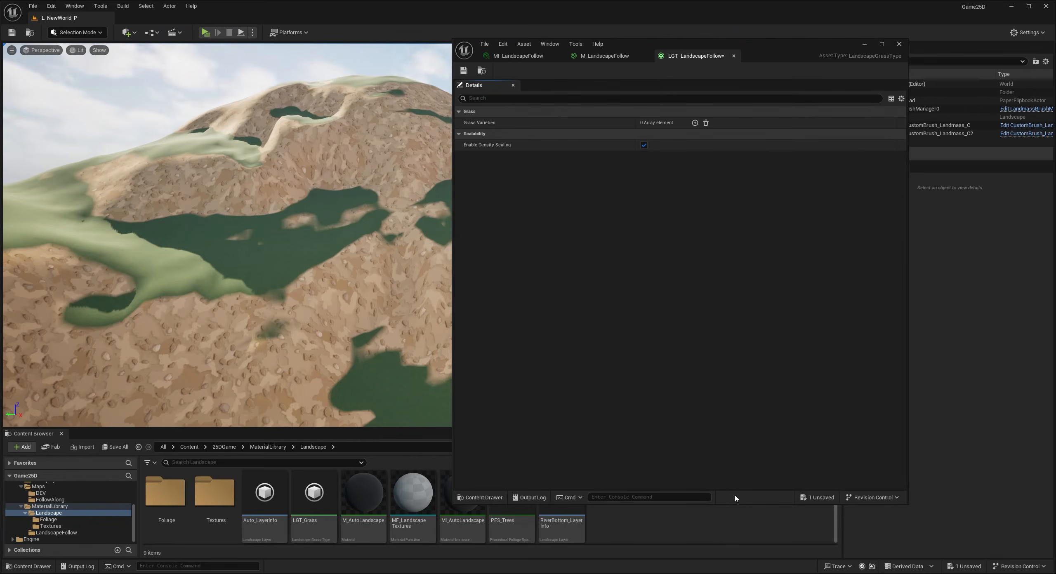
pyautogui.moveTo(735, 505); pyautogui.dragTo(736, 570)
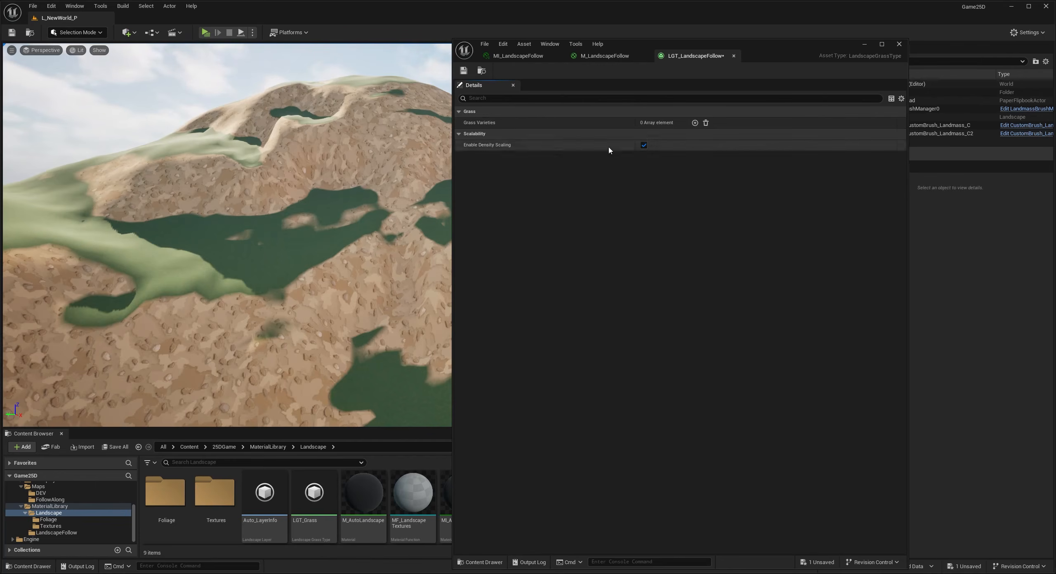
# Step: Add one entry to Grass Varieties in LGT_LandscapeFollow and expand its settings
pyautogui.press('w')
pyautogui.moveTo(285, 204); pyautogui.dragTo(320, 254, button='right')
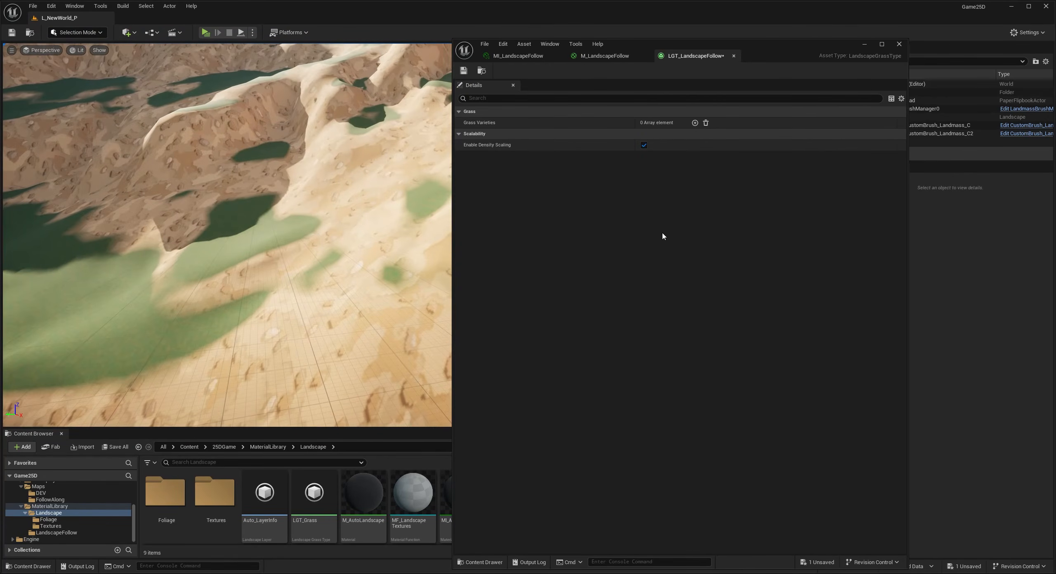
pyautogui.click(694, 123)
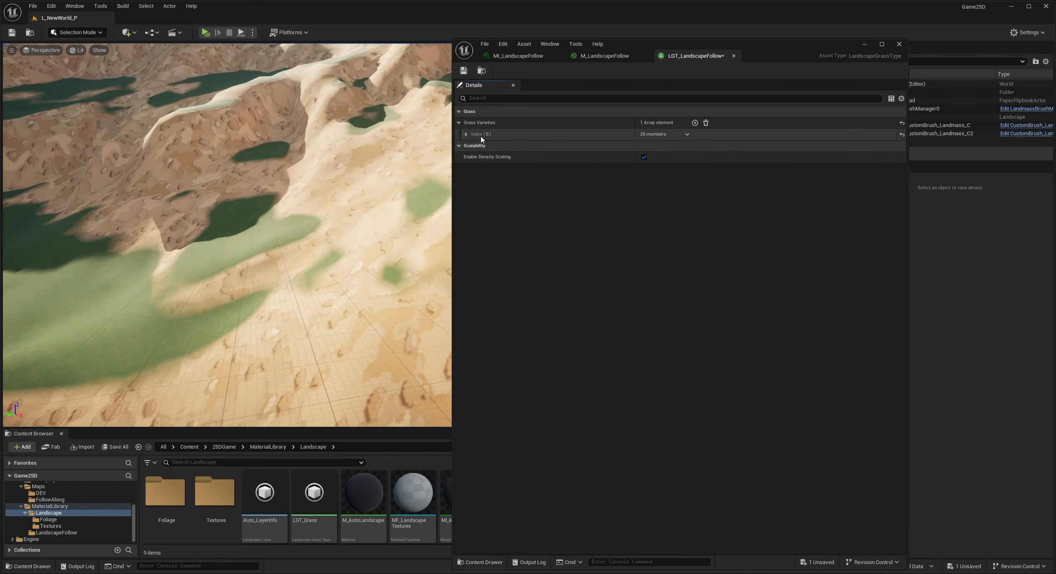
pyautogui.click(468, 135)
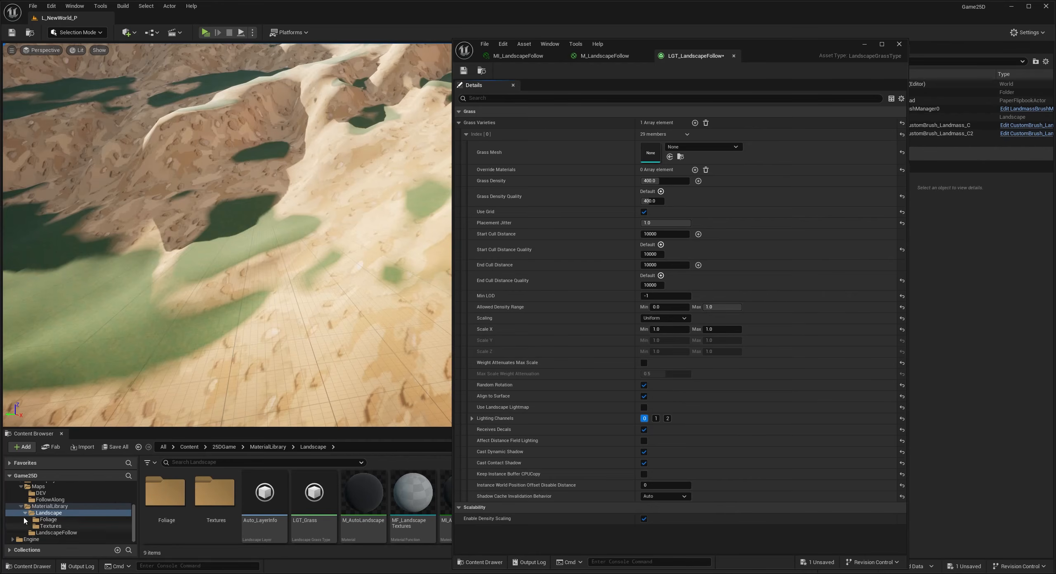
# Step: Make the content browser taller, open the Art/2DTinyTown folder and move the grass type window clear of its assets
pyautogui.scroll(5, 28, 522)
pyautogui.scroll(-5, 28, 523)
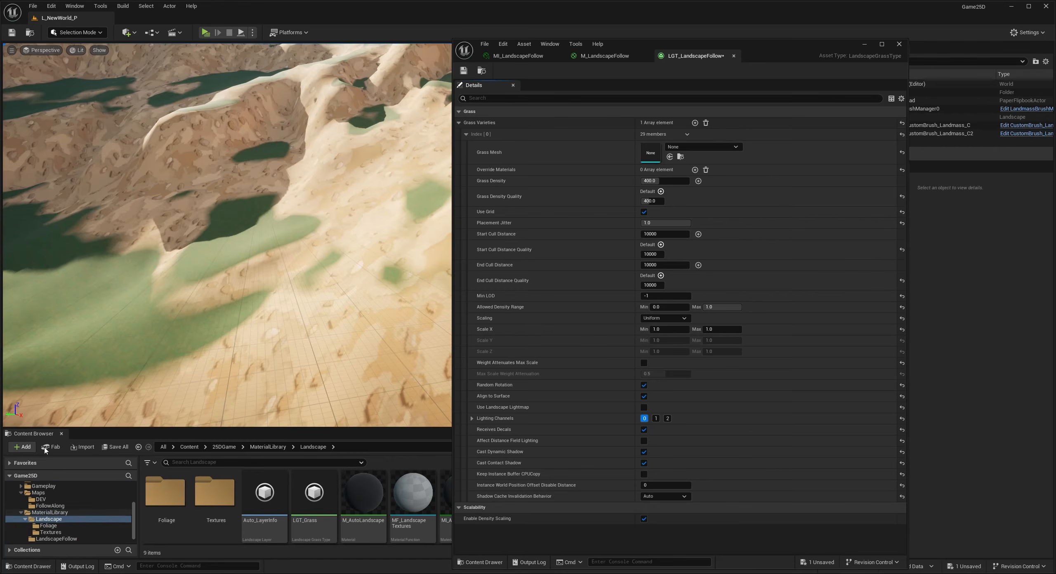
pyautogui.moveTo(39, 419); pyautogui.dragTo(39, 374)
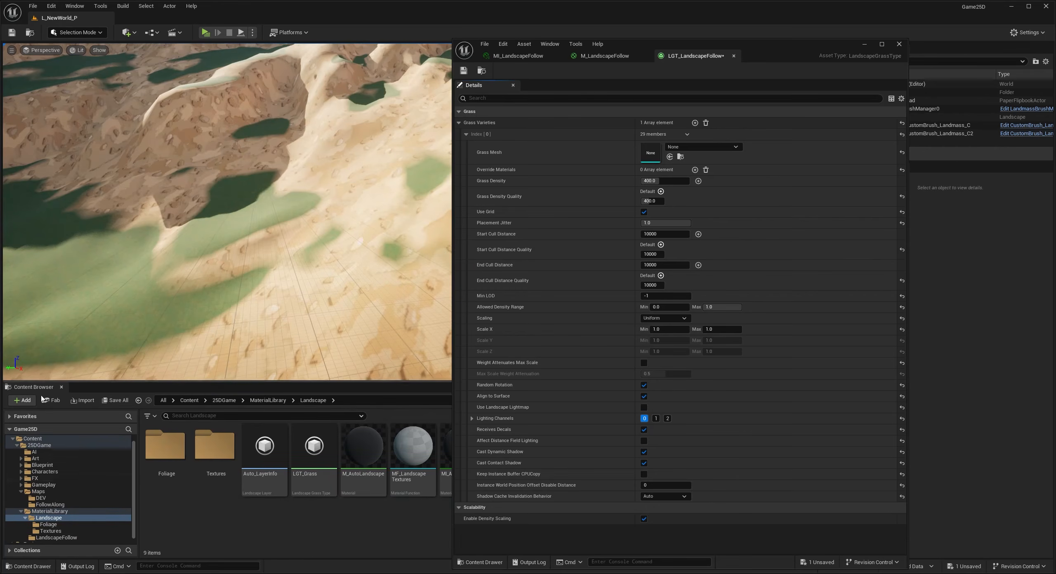
pyautogui.click(22, 506)
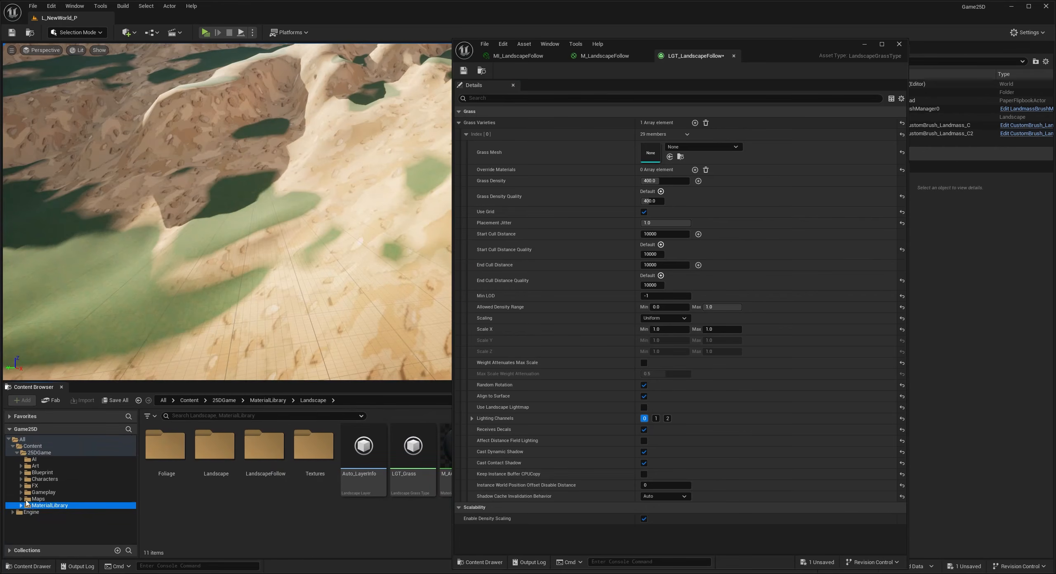
pyautogui.click(31, 466)
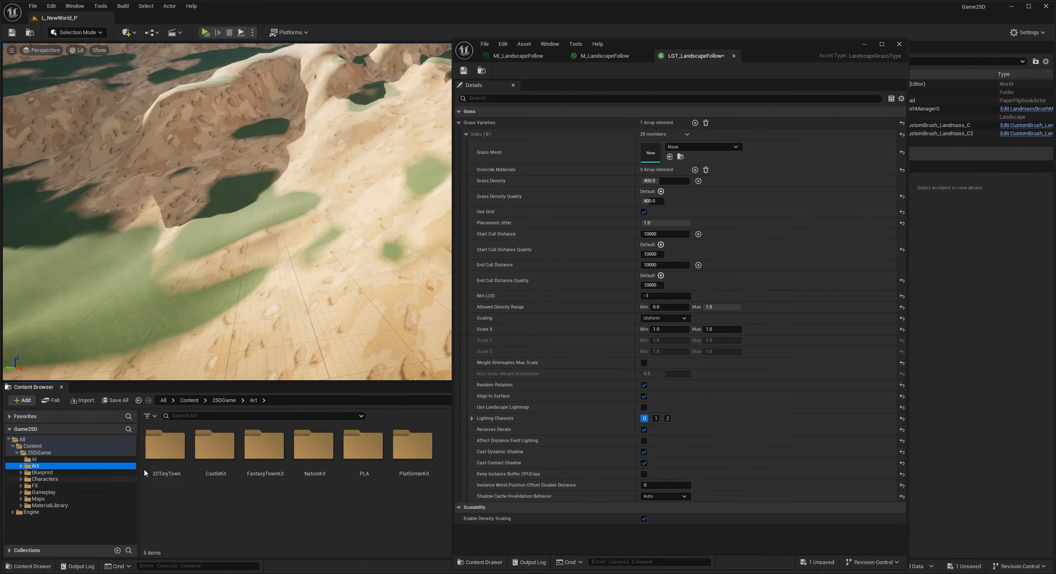
pyautogui.doubleClick(171, 474)
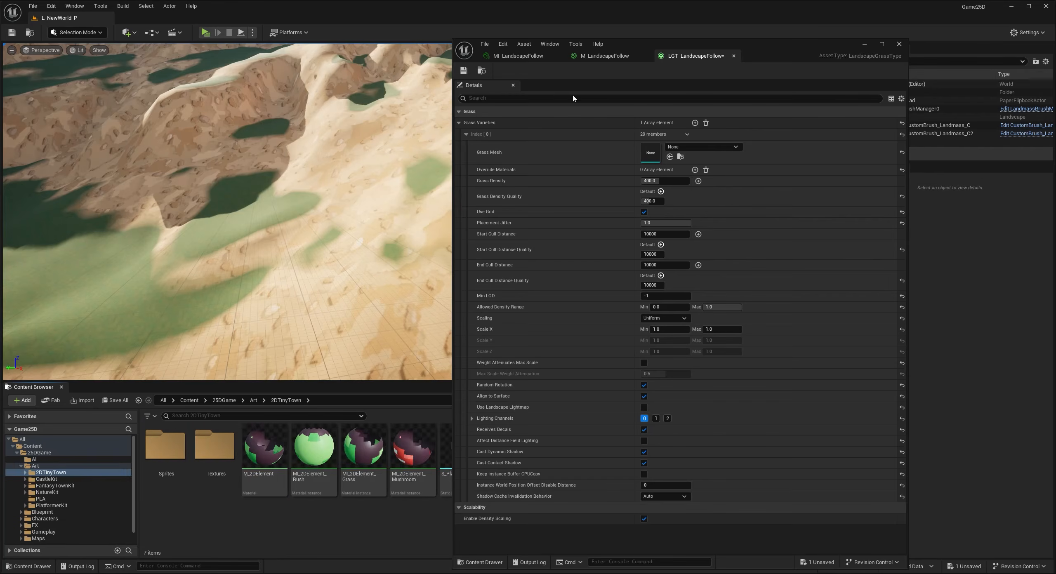
pyautogui.moveTo(761, 82); pyautogui.dragTo(857, 81)
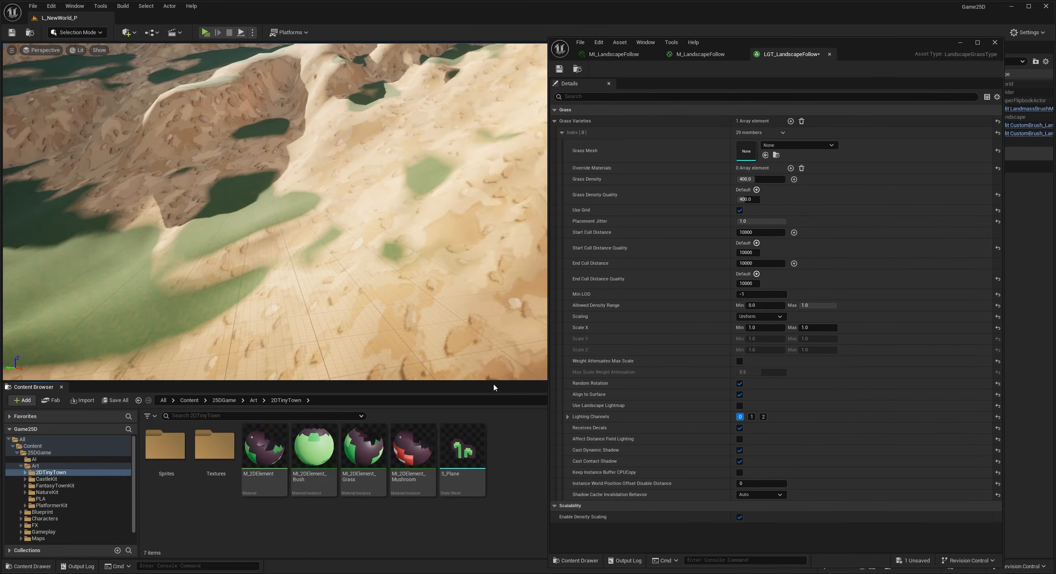
# Step: Look through the textures and sprites of the 2DTinyTown kit and return to its main folder
pyautogui.doubleClick(207, 471)
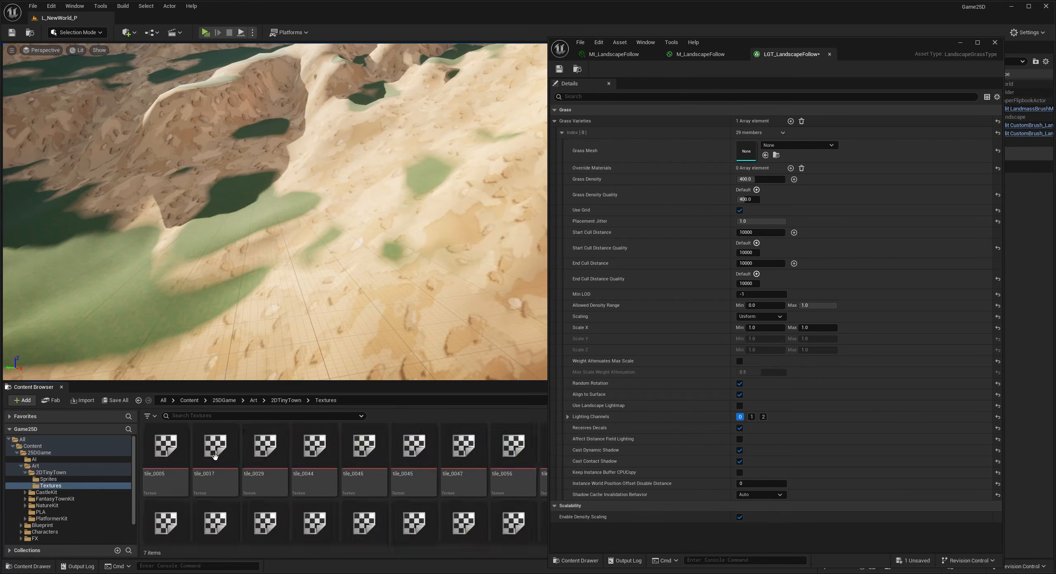
pyautogui.scroll(-8, 405, 467)
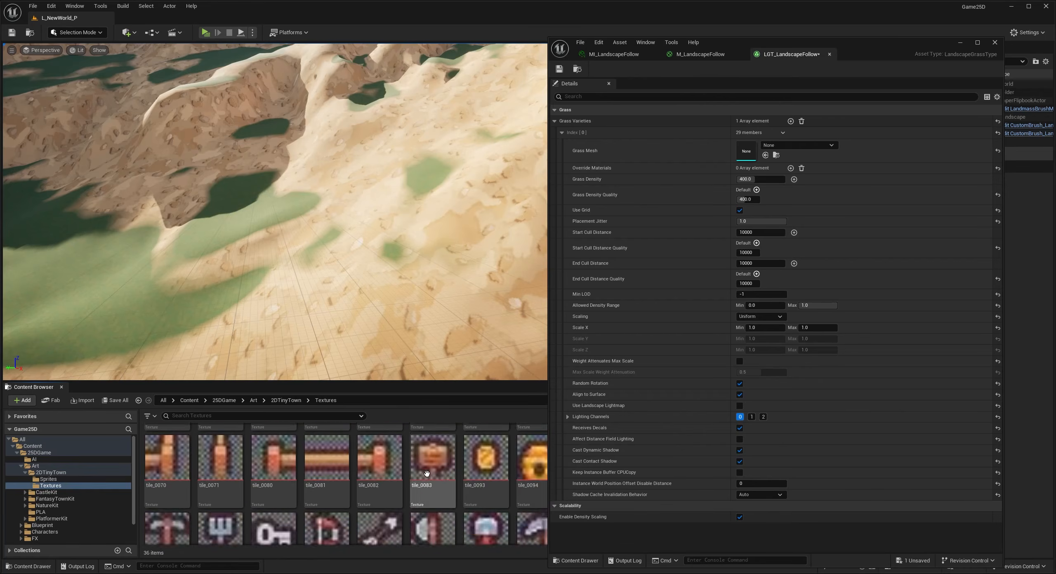
pyautogui.scroll(8, 436, 481)
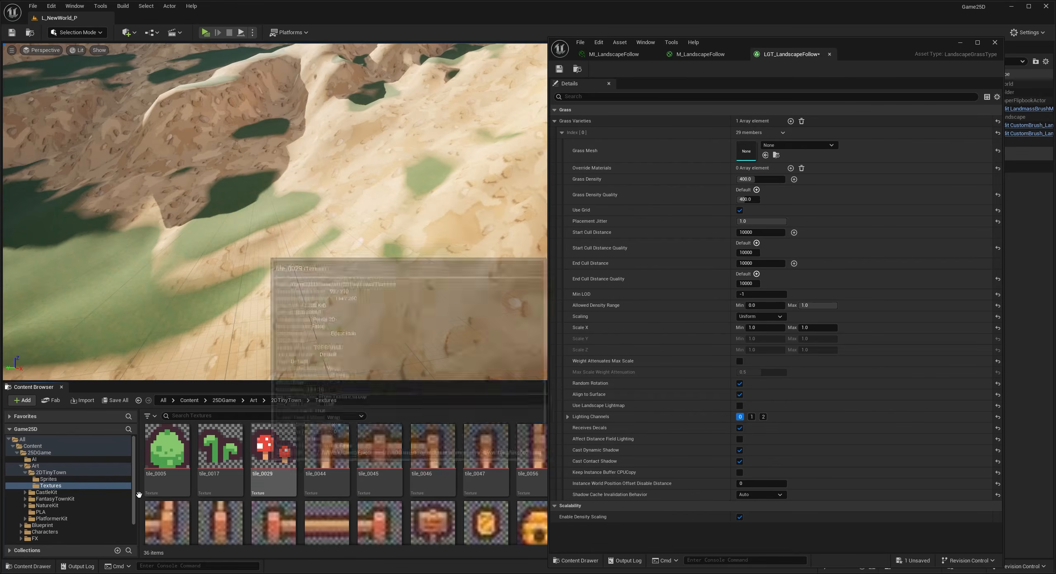
pyautogui.click(49, 479)
pyautogui.scroll(-2, 428, 479)
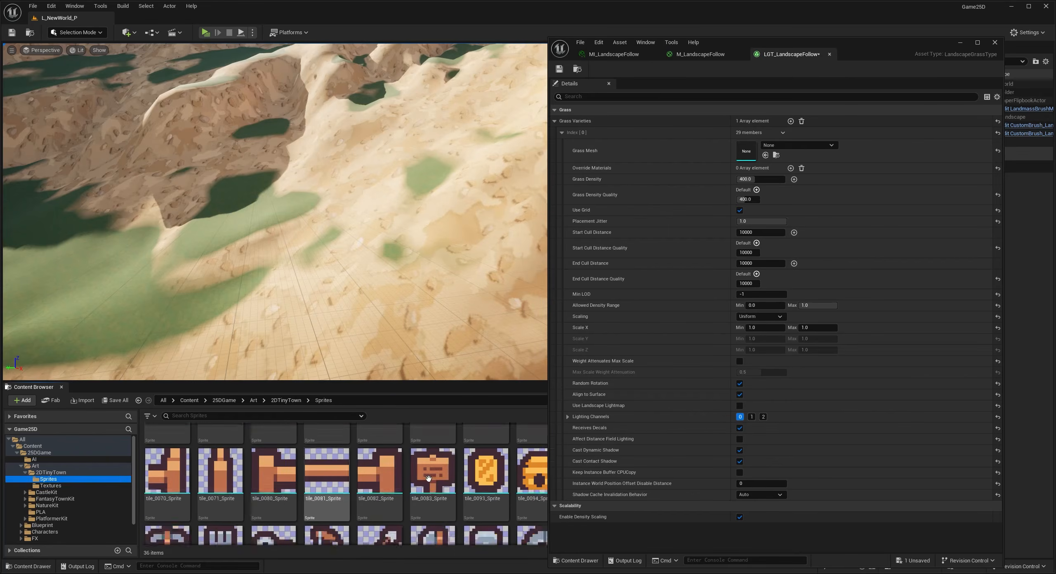
pyautogui.scroll(2, 428, 479)
pyautogui.click(51, 472)
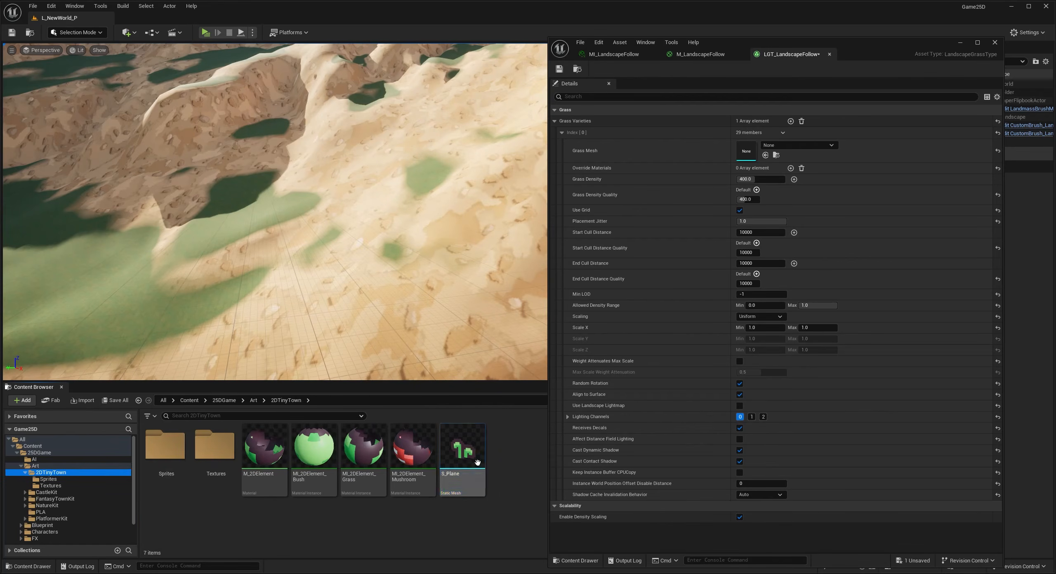
# Step: Open the S_Plane static mesh in its own separate window and enlarge that window
pyautogui.click(458, 470)
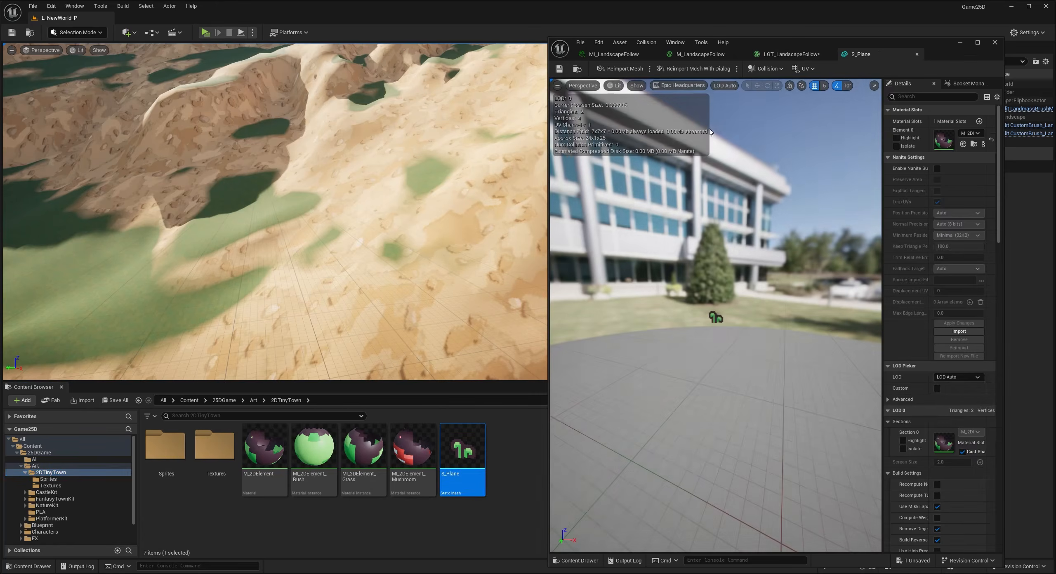
pyautogui.moveTo(862, 54); pyautogui.dragTo(233, 90)
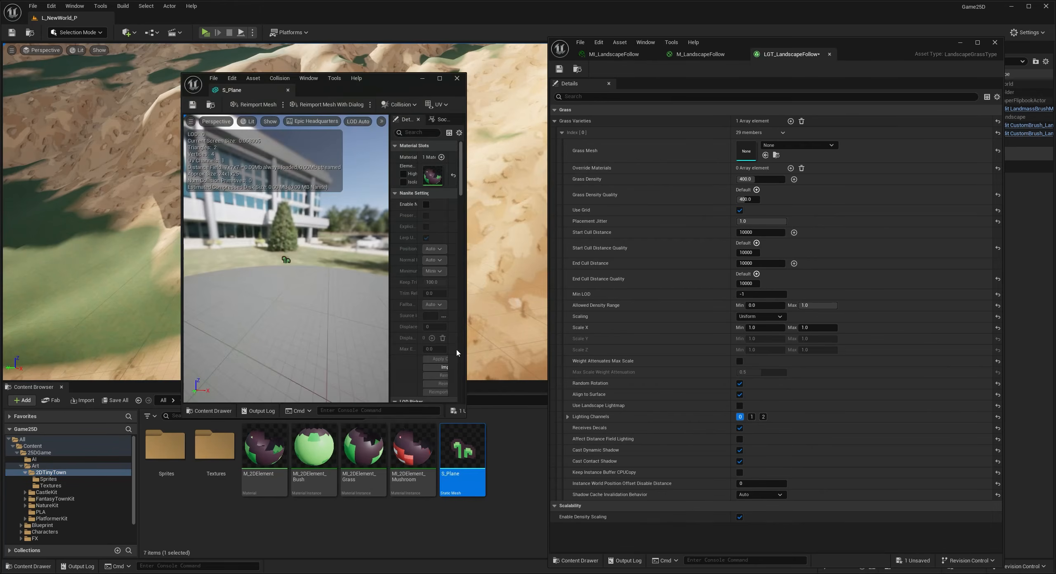
pyautogui.moveTo(479, 424); pyautogui.dragTo(638, 514)
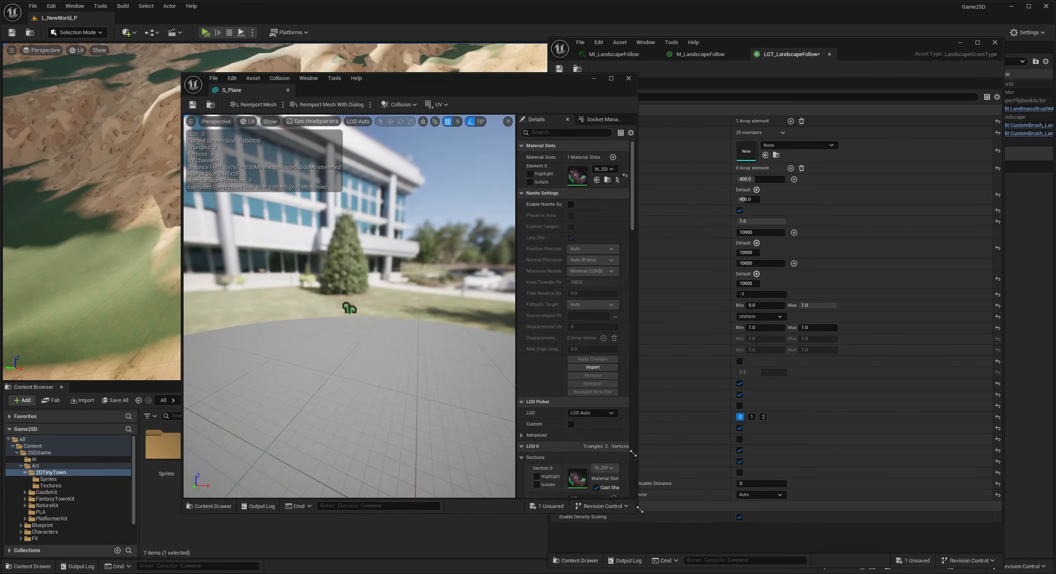
# Step: Reset the Element 0 material of S_Plane to view the bare plane, and undo the reset
pyautogui.click(626, 177)
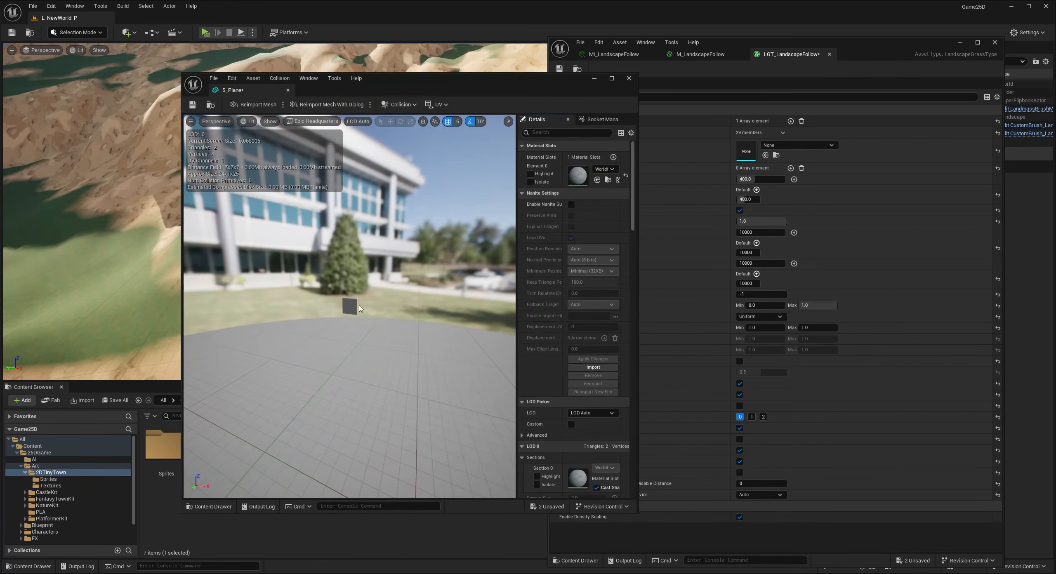
pyautogui.scroll(5, 316, 256)
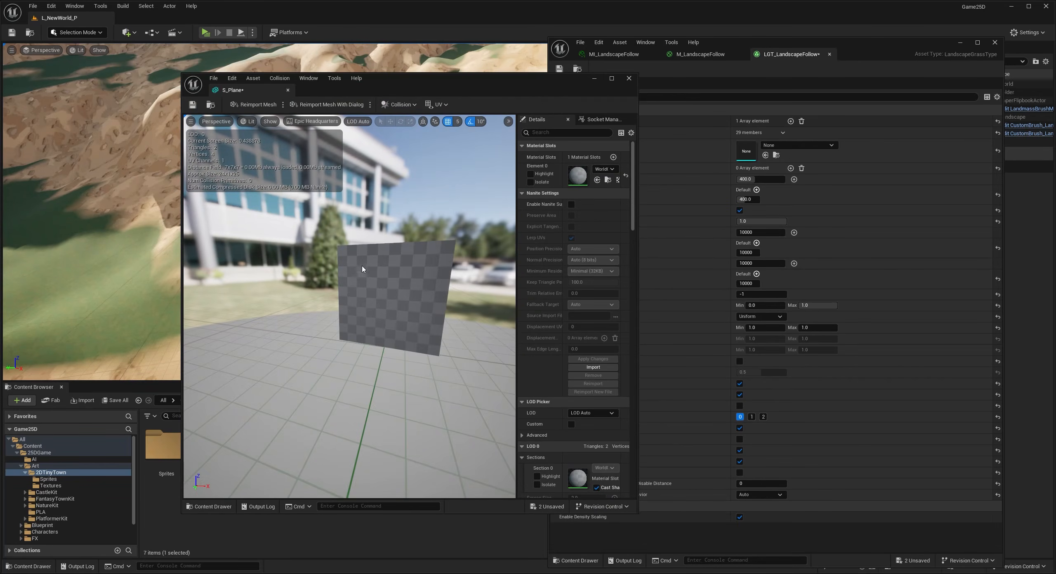
pyautogui.hotkey('ctrl', 'z')
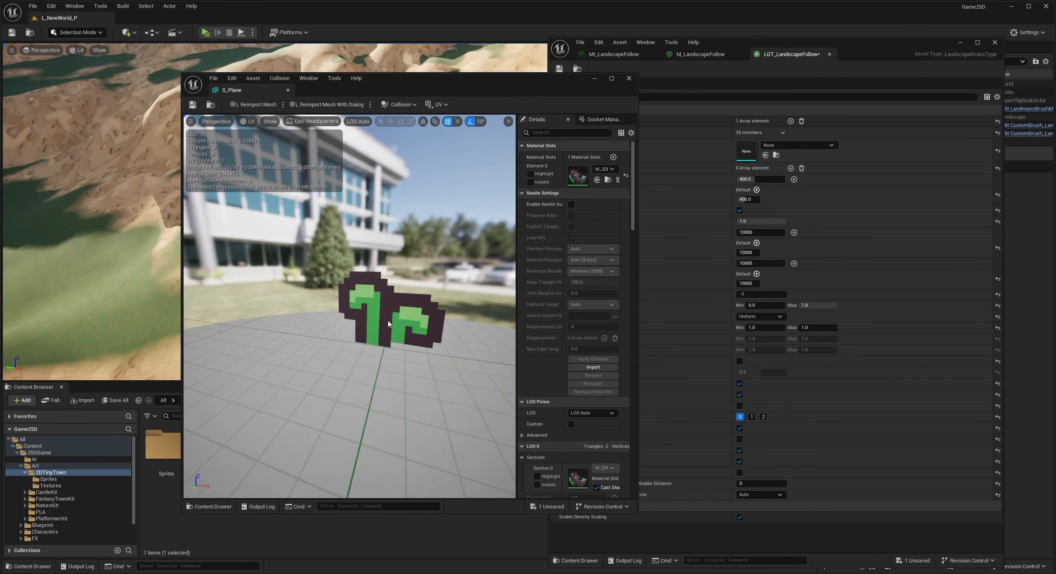
# Step: Examine the textured S_Plane mesh from the side and close its editor window
pyautogui.moveTo(388, 324); pyautogui.dragTo(232, 315, button='right')
pyautogui.press('e')
pyautogui.press('w')
pyautogui.press('s')
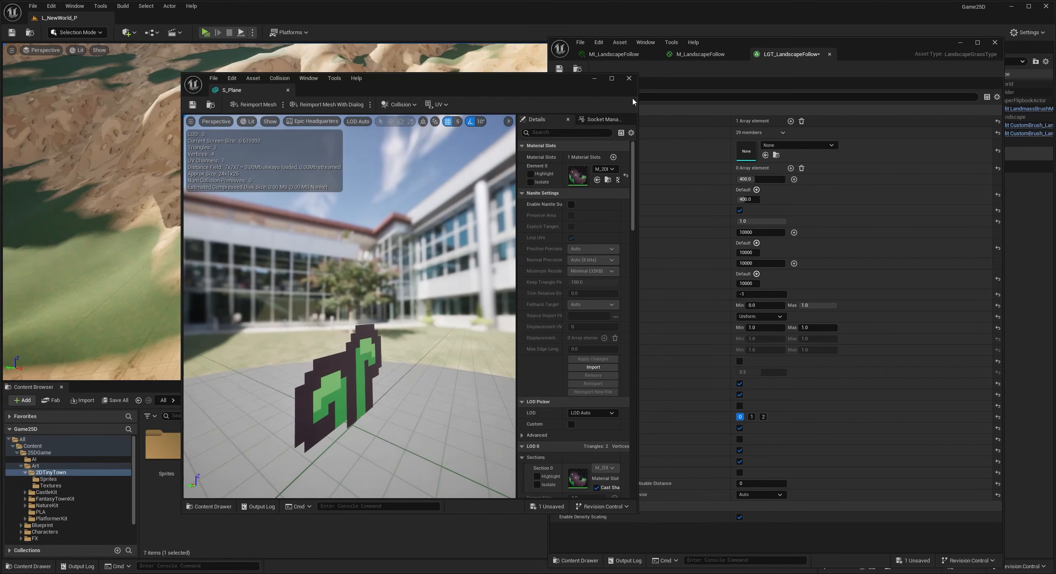
pyautogui.click(628, 80)
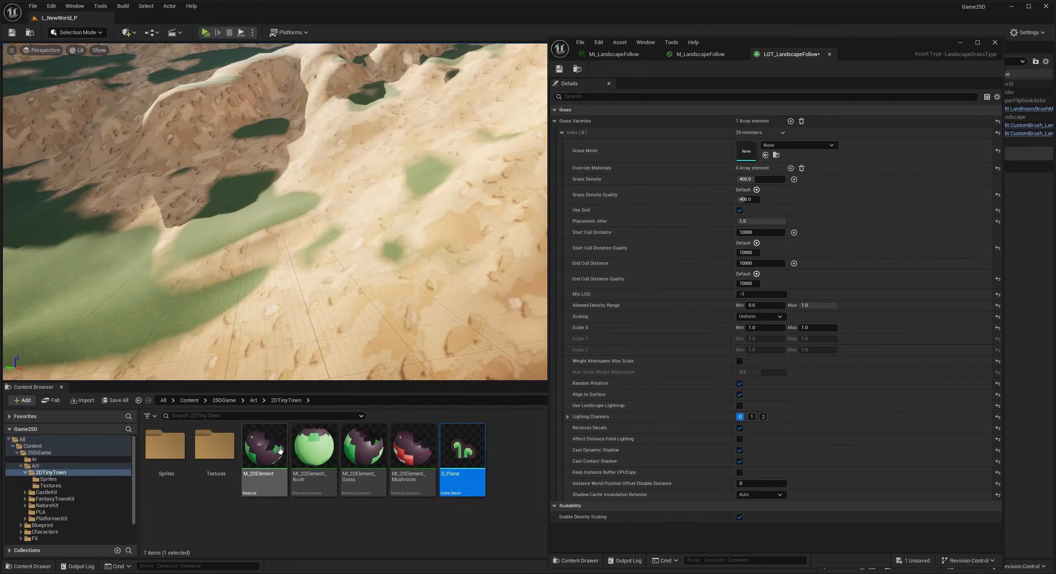
# Step: Open the M_2DElement material and widen its editor window to show the whole node graph
pyautogui.click(399, 510)
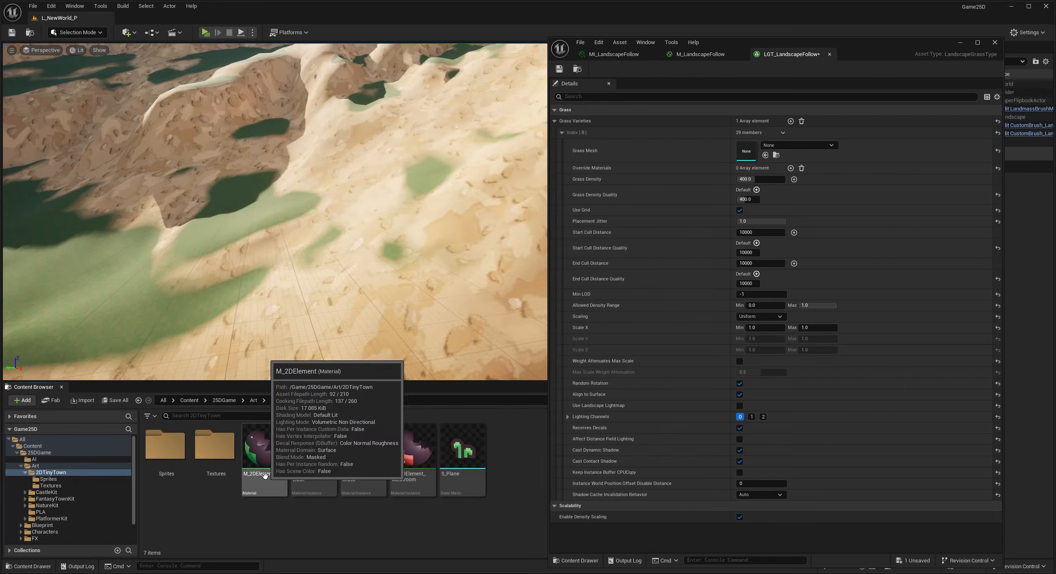
pyautogui.click(272, 478)
pyautogui.doubleClick(273, 477)
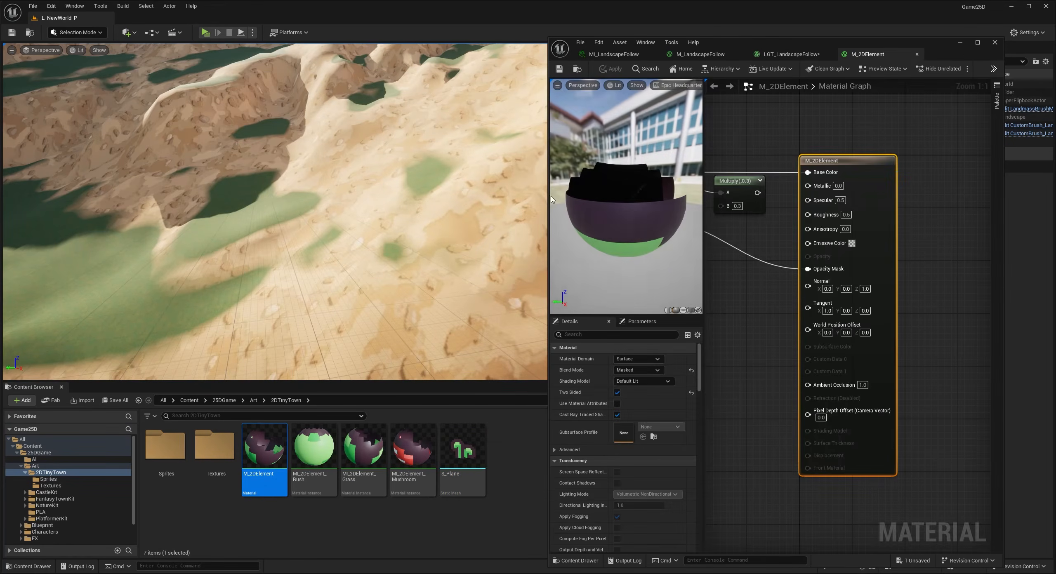
pyautogui.moveTo(548, 196); pyautogui.dragTo(160, 201)
pyautogui.moveTo(507, 237); pyautogui.dragTo(790, 264, button='right')
pyautogui.scroll(-1, 790, 265)
pyautogui.moveTo(637, 260); pyautogui.dragTo(704, 257, button='right')
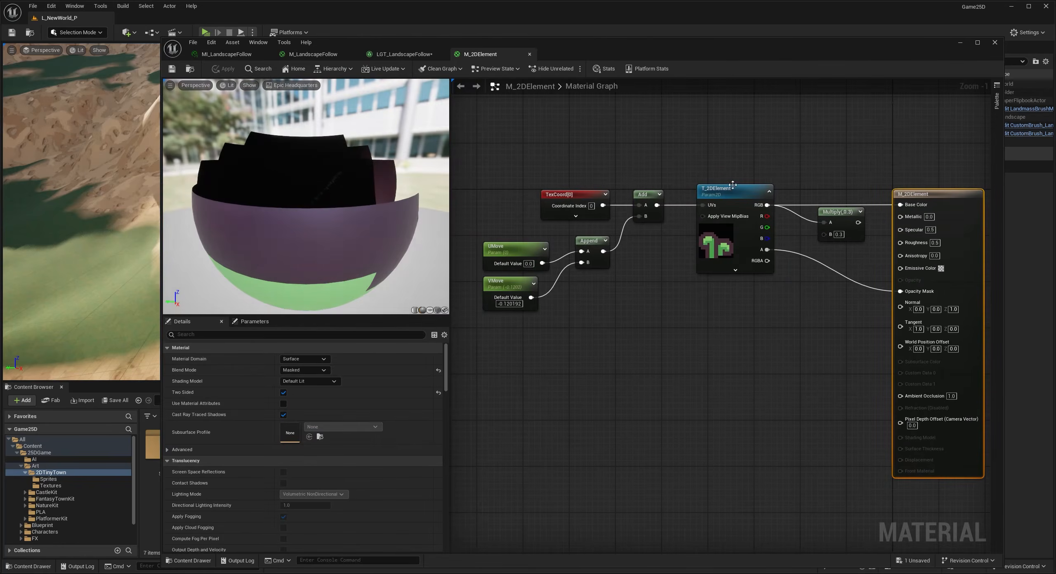
# Step: Delete the unused Multiply node from M_2DElement and preview the material on a cube
pyautogui.click(832, 215)
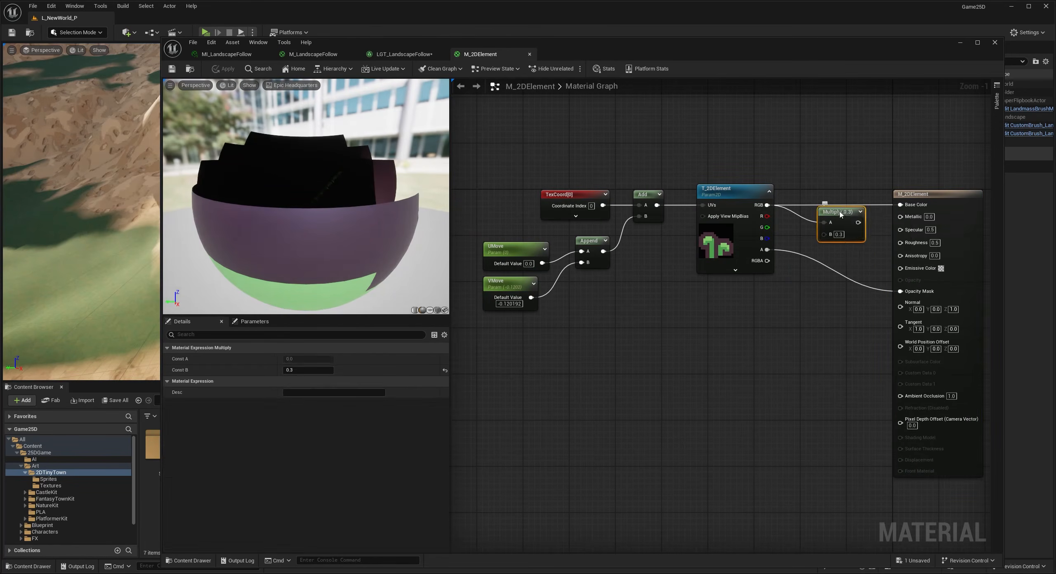
pyautogui.press('Delete')
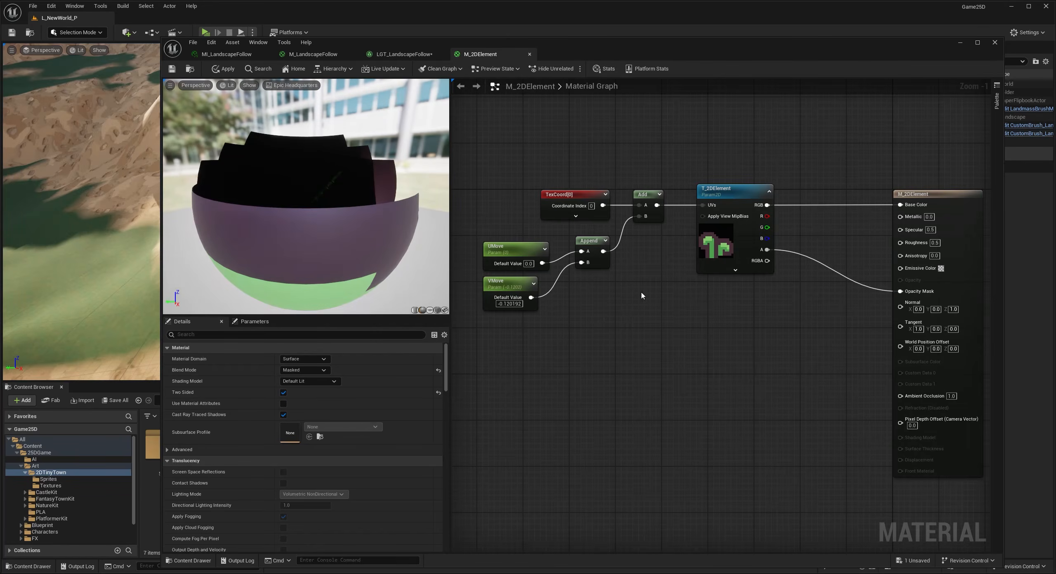
pyautogui.click(438, 310)
pyautogui.moveTo(363, 243); pyautogui.dragTo(355, 219)
pyautogui.scroll(-5, 355, 231)
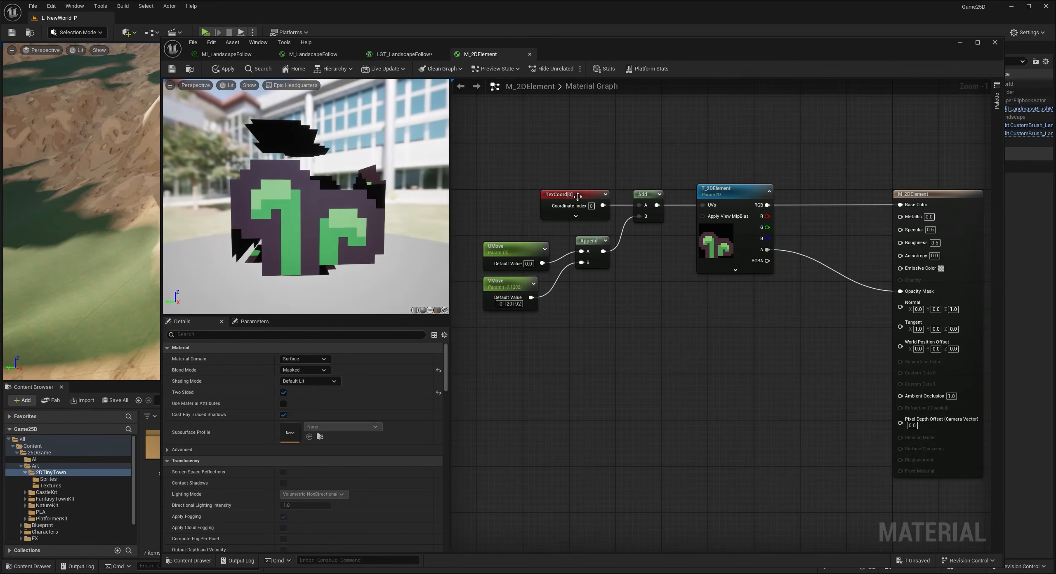
# Step: Set the VMove parameter's default value to about 1.15 to shift the texture vertically, and save M_2DElement
pyautogui.click(649, 209)
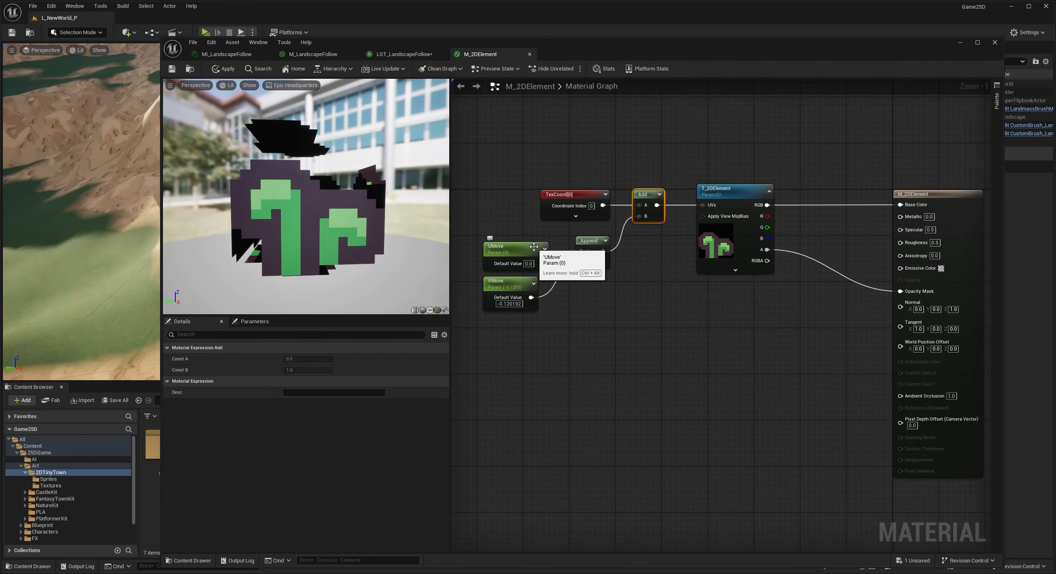
pyautogui.click(510, 285)
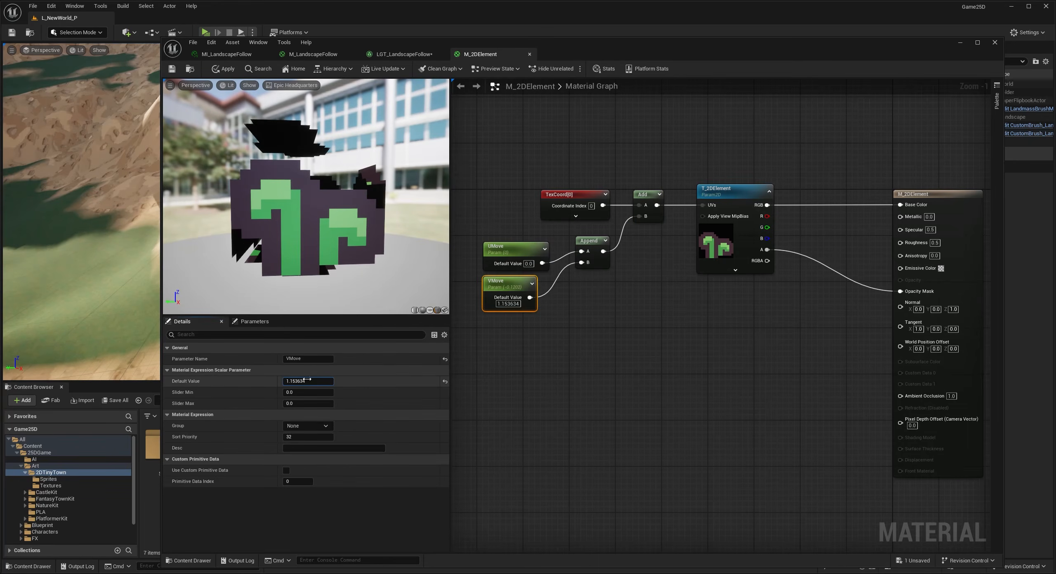
pyautogui.moveTo(308, 379); pyautogui.dragTo(321, 385)
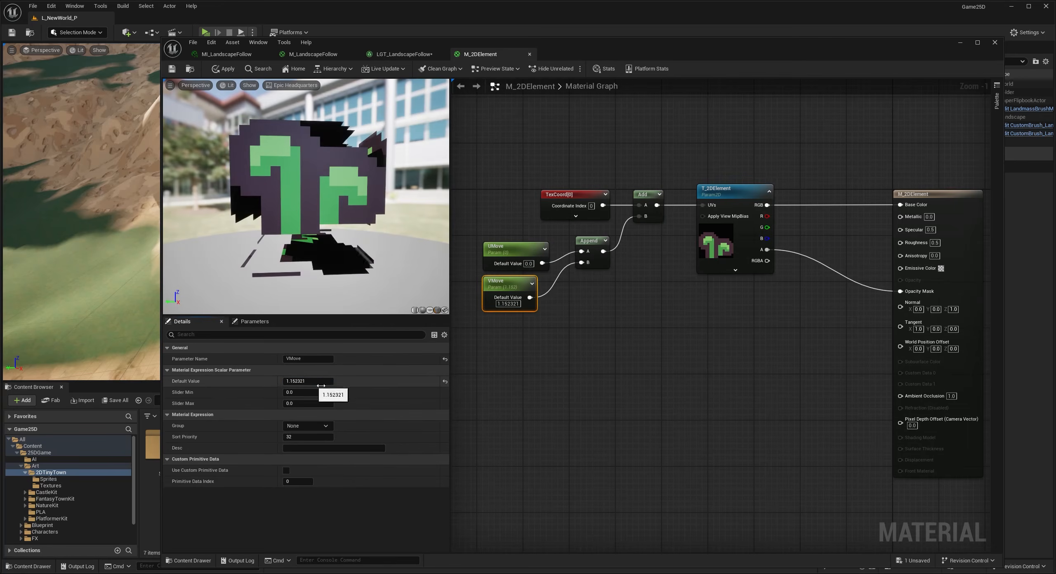
pyautogui.click(602, 345)
pyautogui.hotkey('ctrl', 's')
pyautogui.hotkey('ctrl', 's')
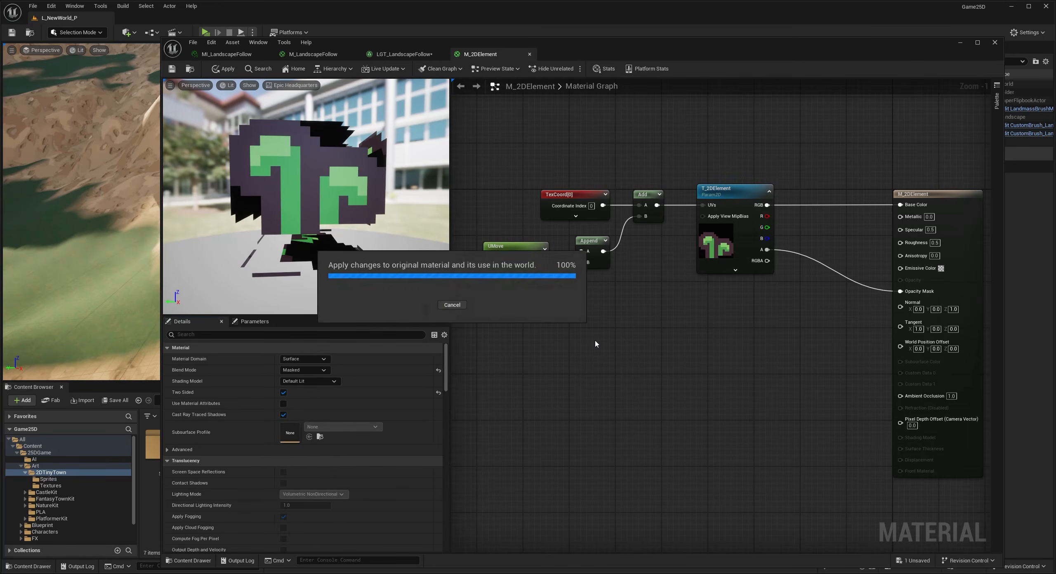
# Step: Undo the VMove default value changes in M_2DElement, saving the material between undos
pyautogui.hotkey('ctrl', 'z')
pyautogui.hotkey('ctrl', 's')
pyautogui.hotkey('ctrl', 's')
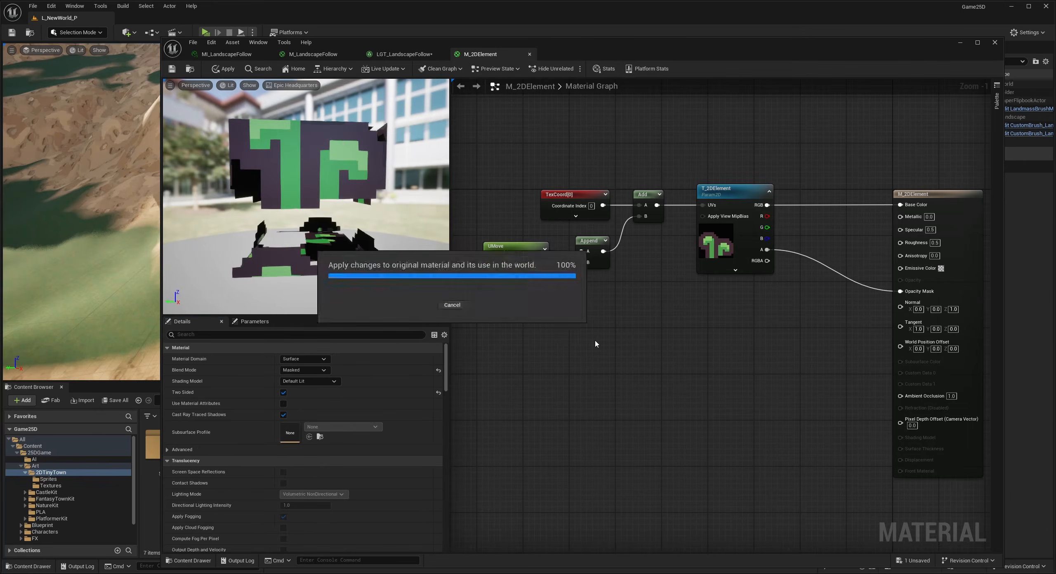
pyautogui.hotkey('ctrl', 'z')
pyautogui.hotkey('ctrl', 's')
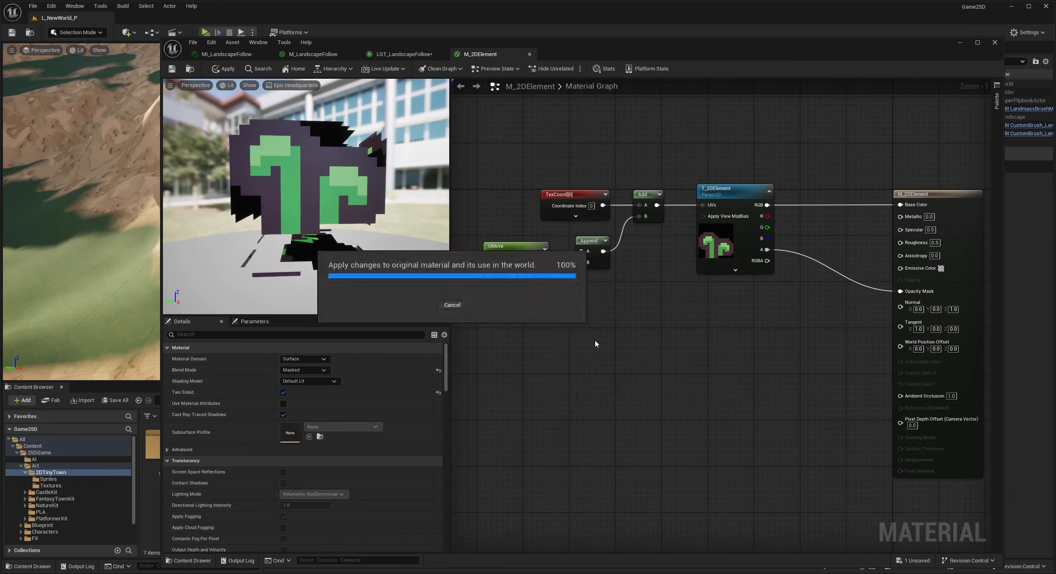
pyautogui.hotkey('ctrl', 'z')
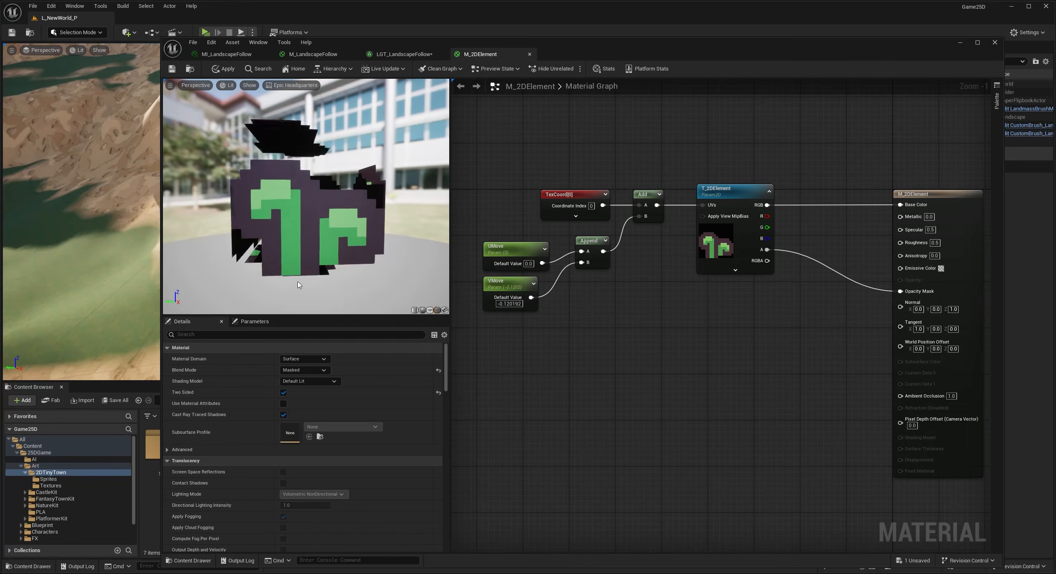
# Step: Examine the preview cube, the T_2DElement texture node and the material output settings of M_2DElement, and close its editor
pyautogui.moveTo(297, 282); pyautogui.dragTo(297, 301, button='right')
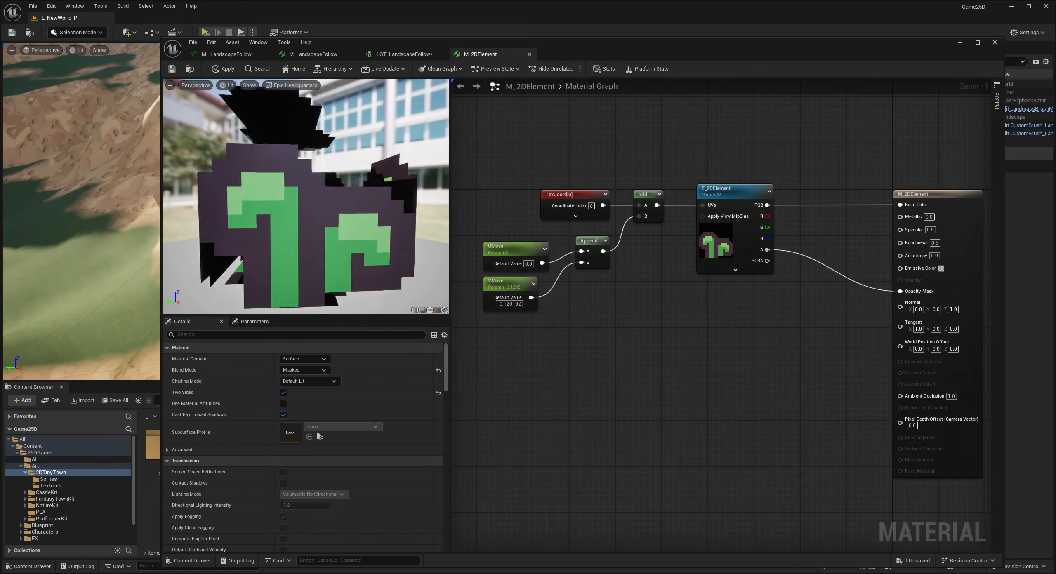
pyautogui.moveTo(298, 302); pyautogui.dragTo(305, 300)
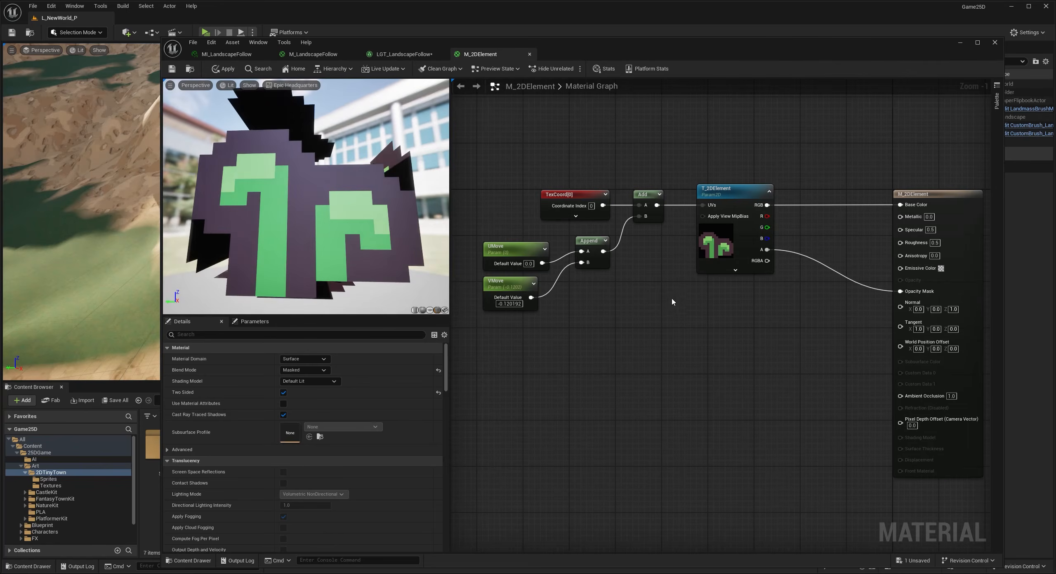
pyautogui.moveTo(672, 303); pyautogui.dragTo(606, 321, button='right')
pyautogui.click(651, 220)
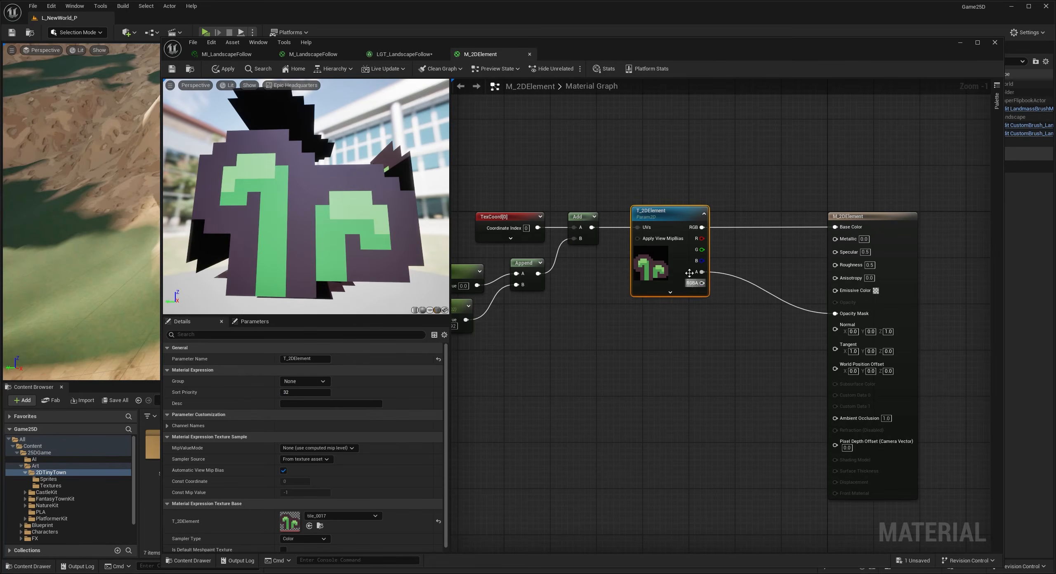
pyautogui.click(850, 257)
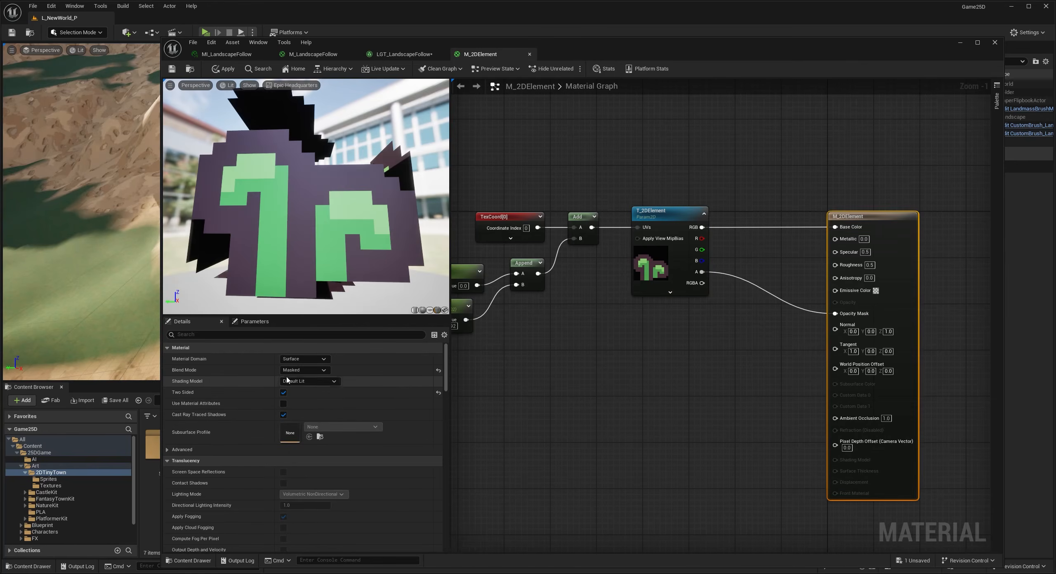
pyautogui.click(576, 380)
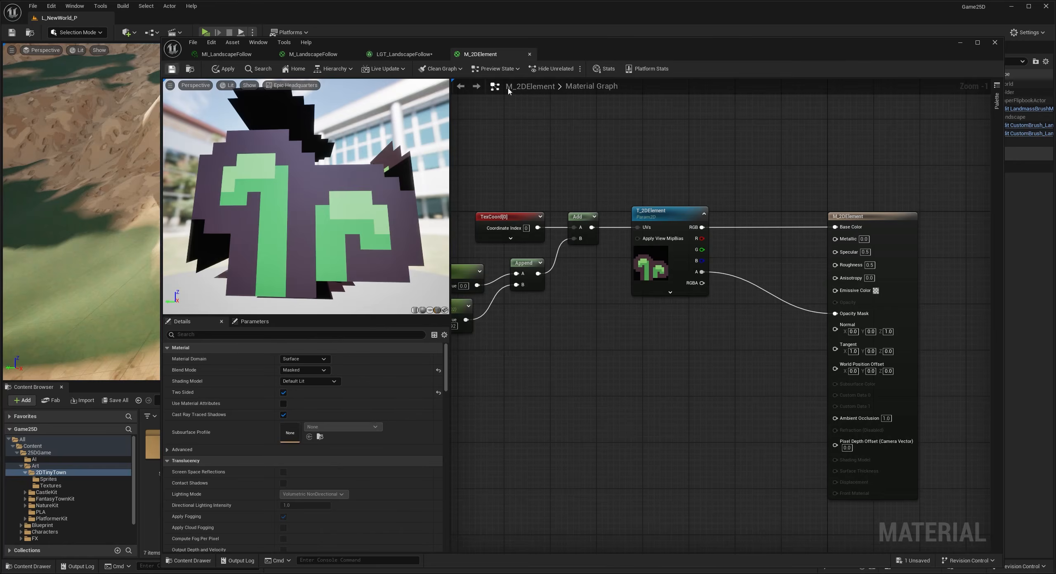
pyautogui.click(530, 55)
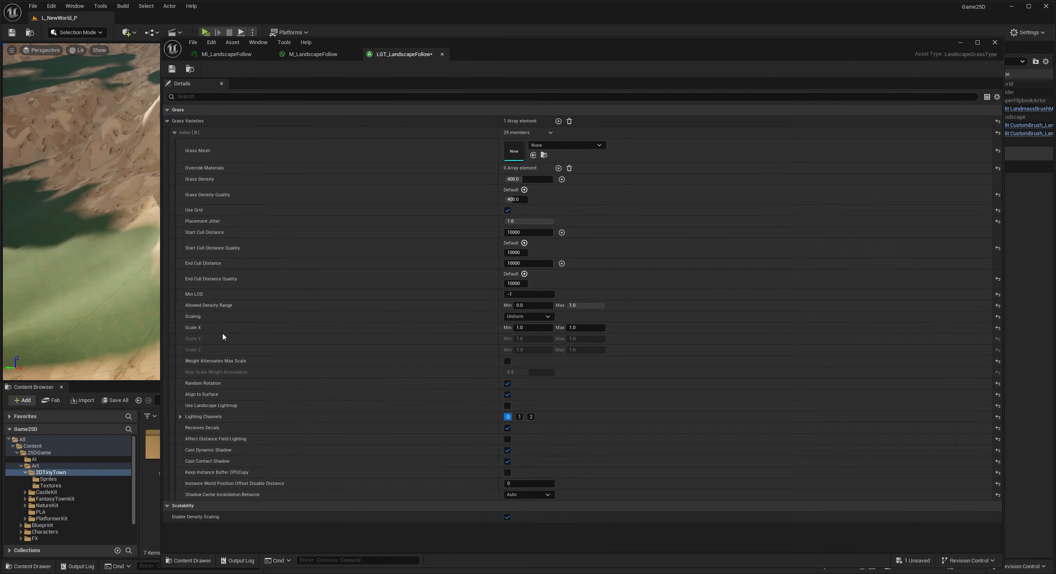
# Step: Narrow the editor window to uncover the 2DTinyTown assets, and preview the MI_2DElement_Bush instance on a cube
pyautogui.moveTo(161, 355); pyautogui.dragTo(444, 355)
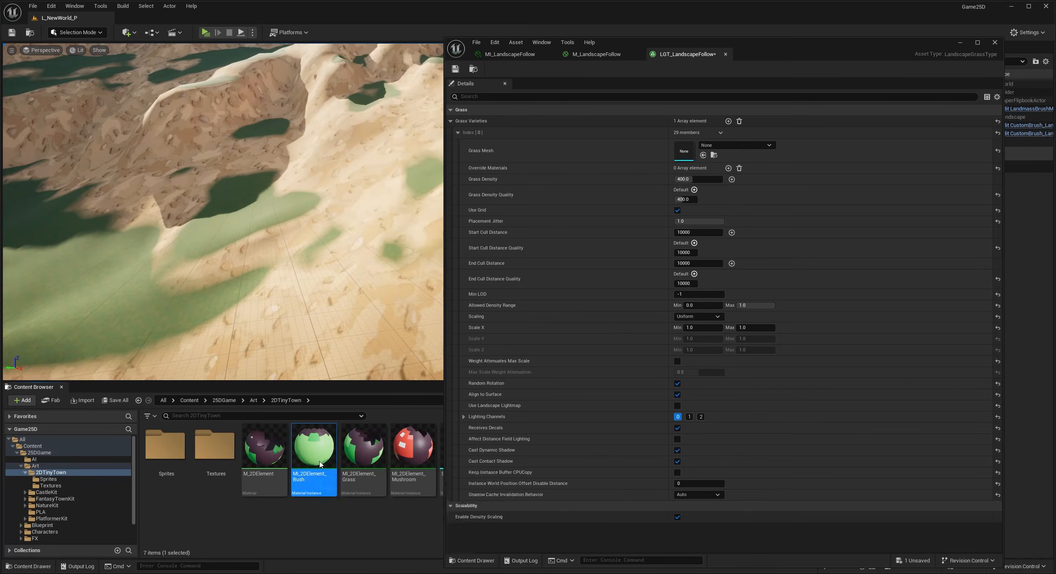
pyautogui.doubleClick(317, 456)
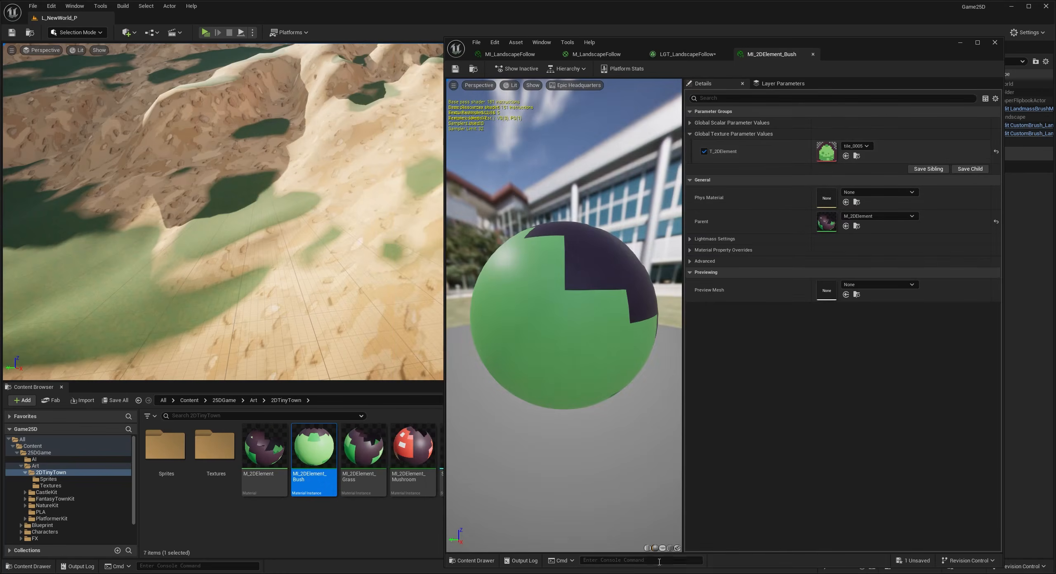
pyautogui.click(670, 549)
pyautogui.moveTo(559, 412); pyautogui.dragTo(536, 421)
pyautogui.scroll(-4, 559, 412)
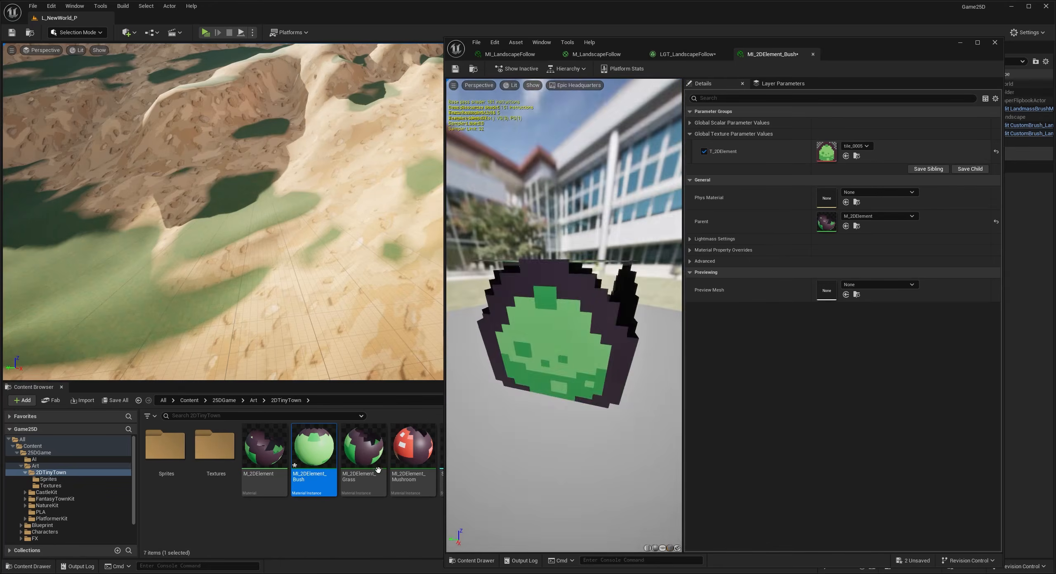
# Step: Open the MI_2DElement_Grass and MI_2DElement_Mushroom instances and preview each on a cube
pyautogui.click(371, 464)
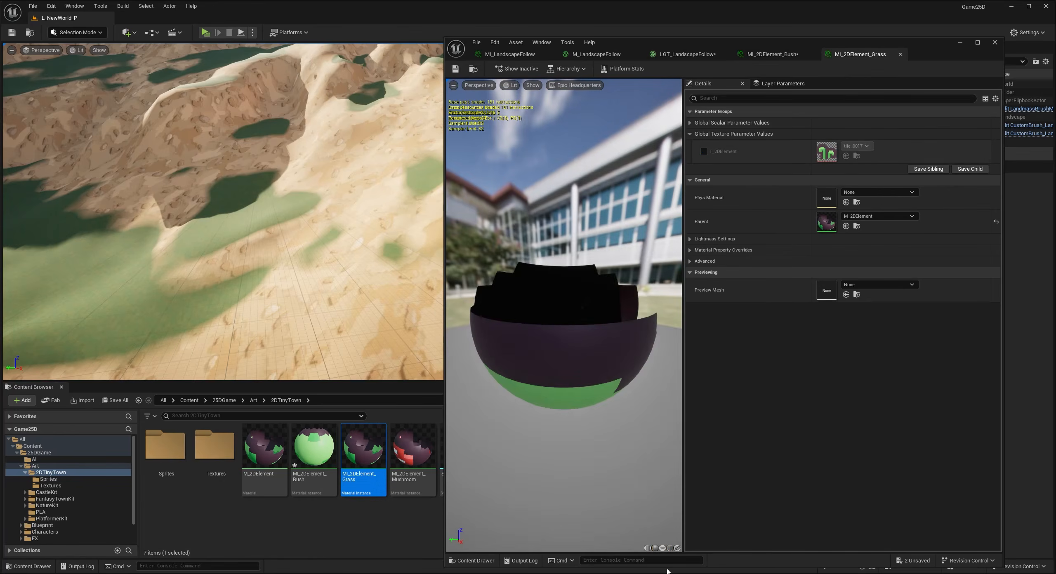
pyautogui.click(670, 548)
pyautogui.moveTo(587, 383); pyautogui.dragTo(584, 357)
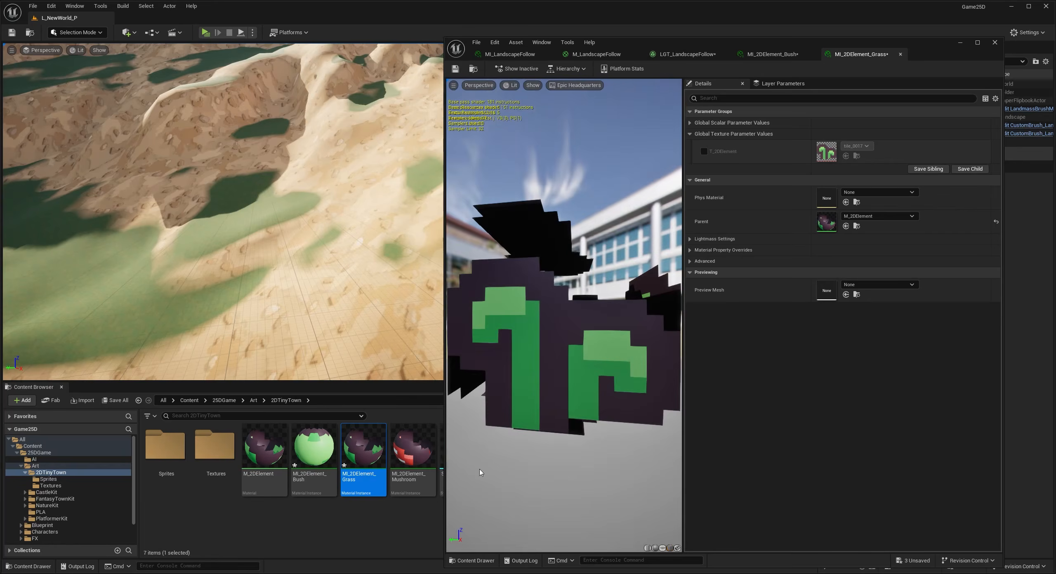
pyautogui.doubleClick(424, 458)
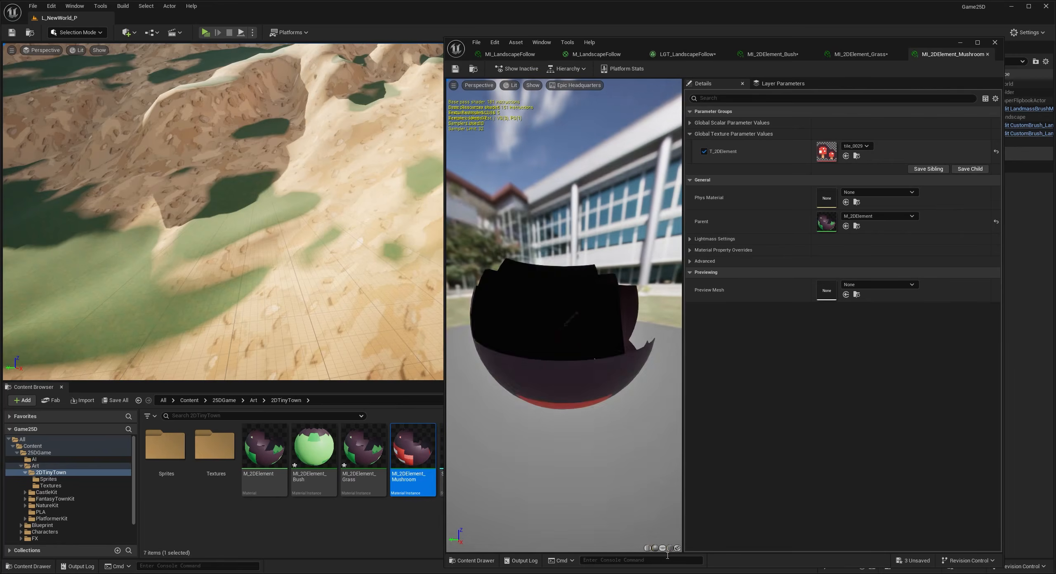
pyautogui.click(670, 549)
pyautogui.moveTo(582, 359); pyautogui.dragTo(572, 366)
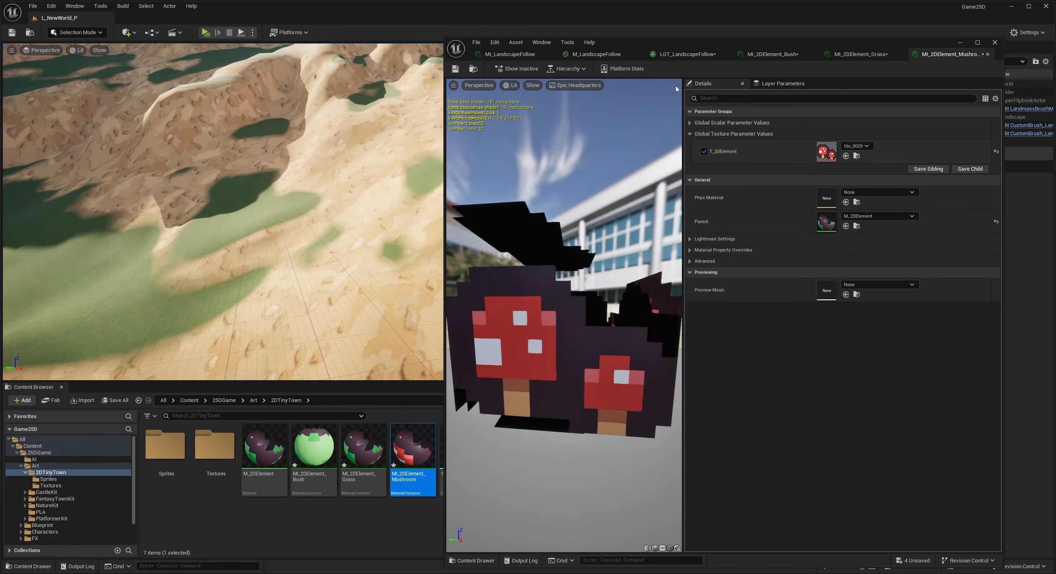
# Step: Reposition and narrow the asset editor window and shrink the folder tree so that S_Plane is in view
pyautogui.moveTo(924, 42); pyautogui.dragTo(897, 34)
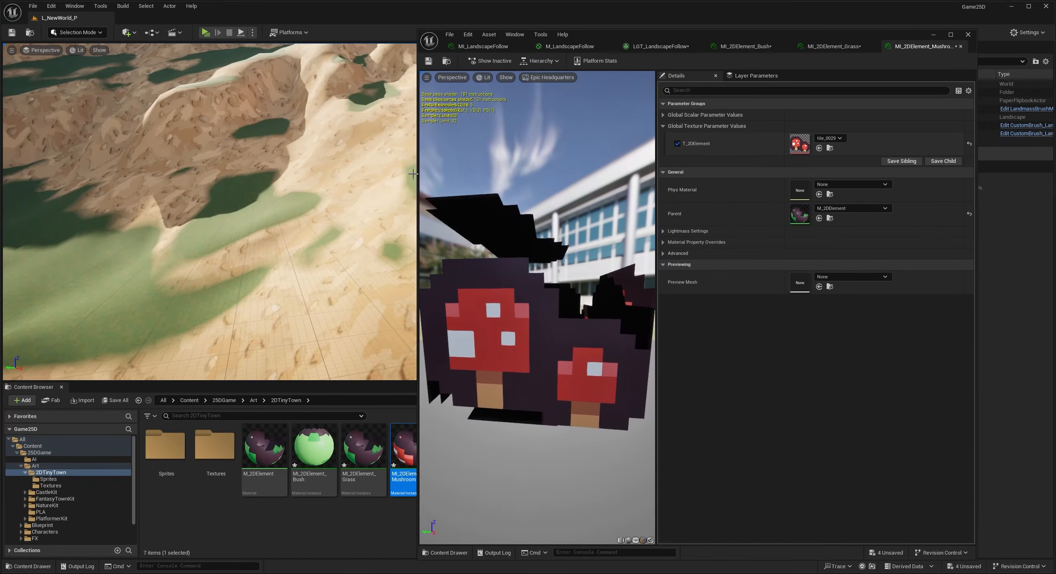
pyautogui.moveTo(418, 174); pyautogui.dragTo(522, 176)
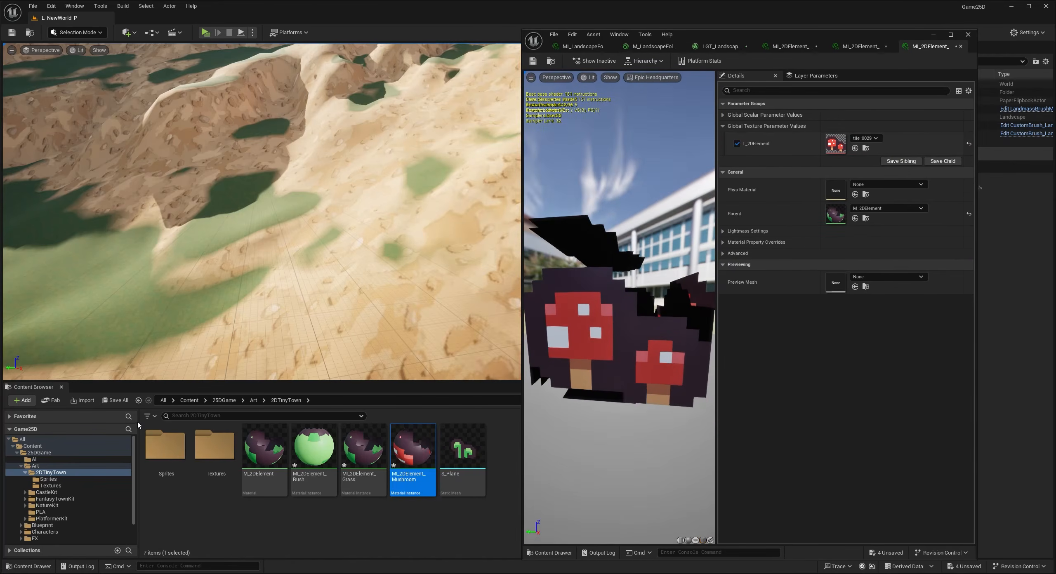
pyautogui.moveTo(139, 425); pyautogui.dragTo(86, 425)
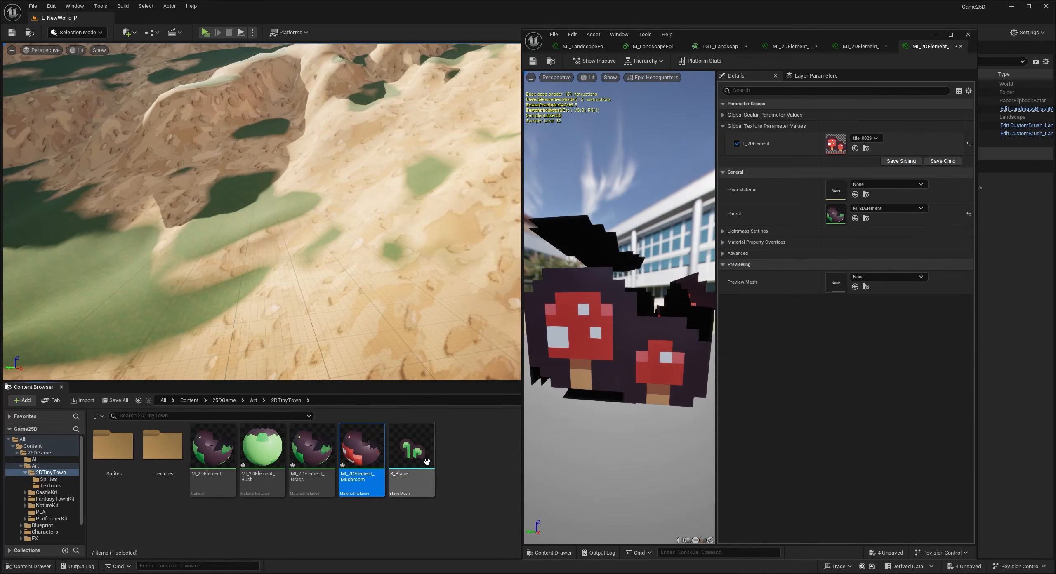
pyautogui.moveTo(432, 464)
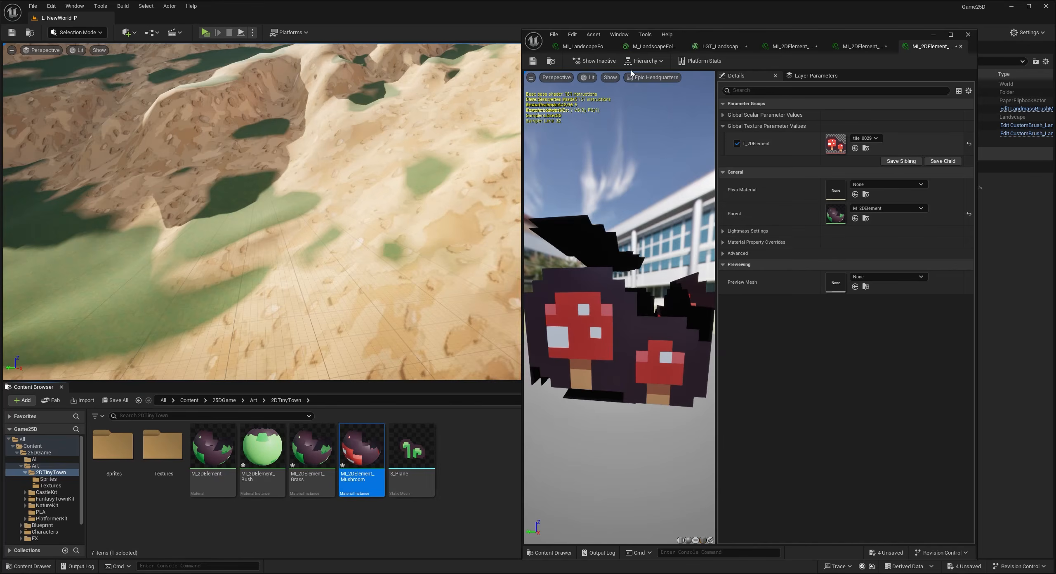
# Step: Bring up LGT_LandscapeFollow, close the three material instance editors, and save M_2DElement and its instances
pyautogui.click(720, 47)
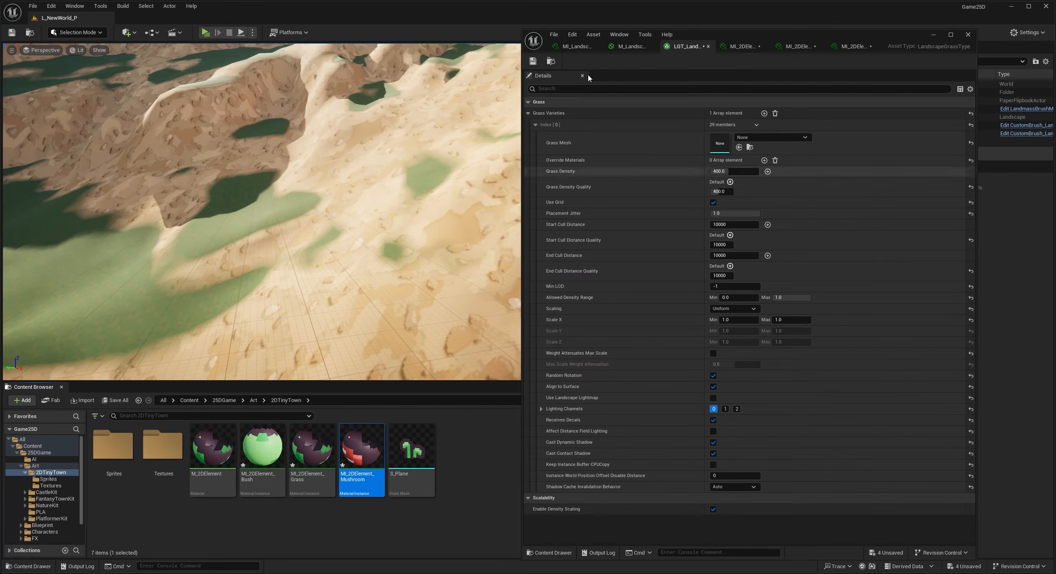
pyautogui.click(764, 47)
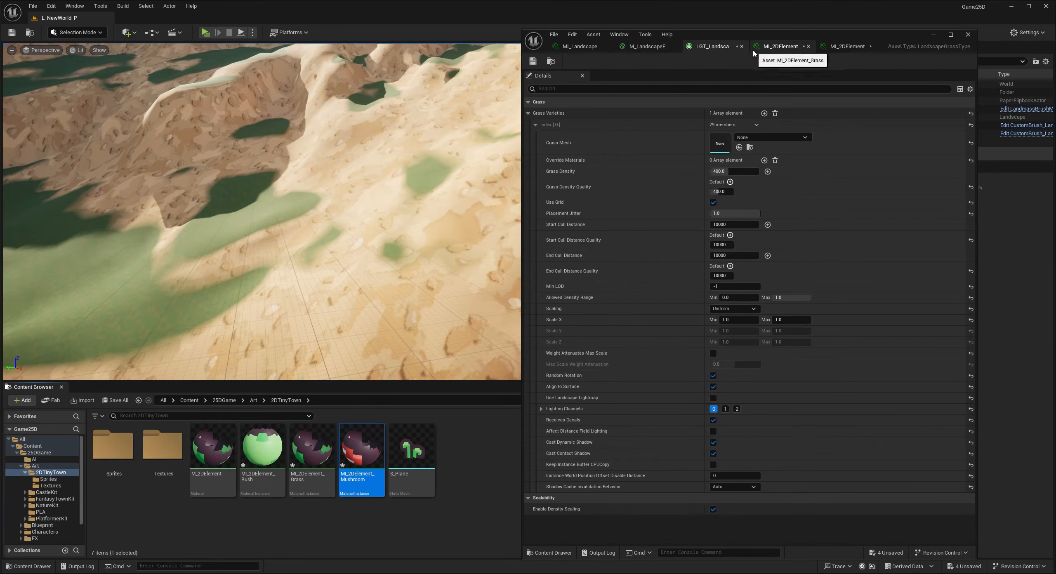
pyautogui.click(809, 46)
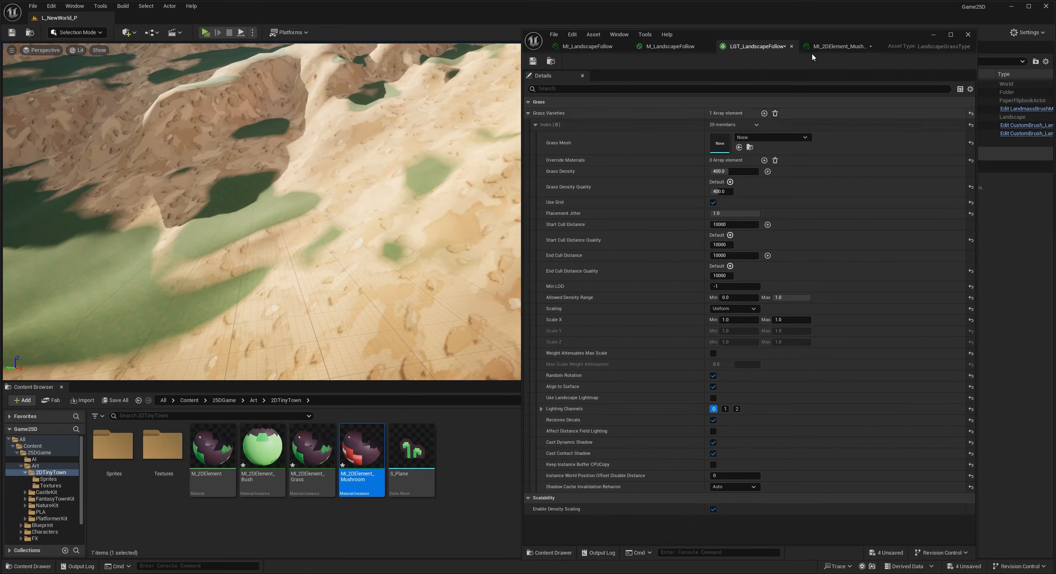
pyautogui.click(875, 46)
pyautogui.keyDown('shift'); pyautogui.click(212, 479); pyautogui.keyUp('shift')
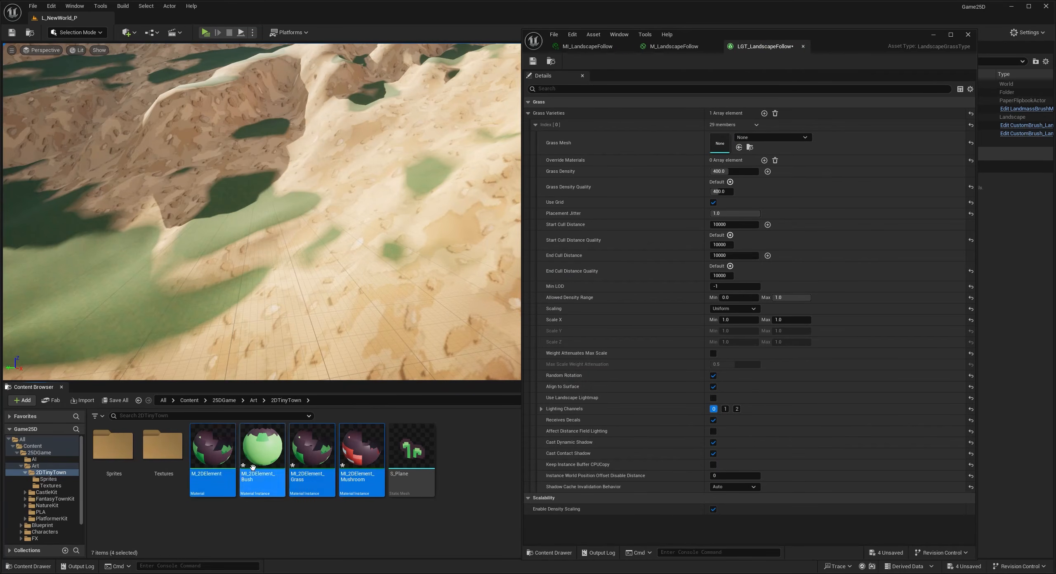
pyautogui.click(340, 519)
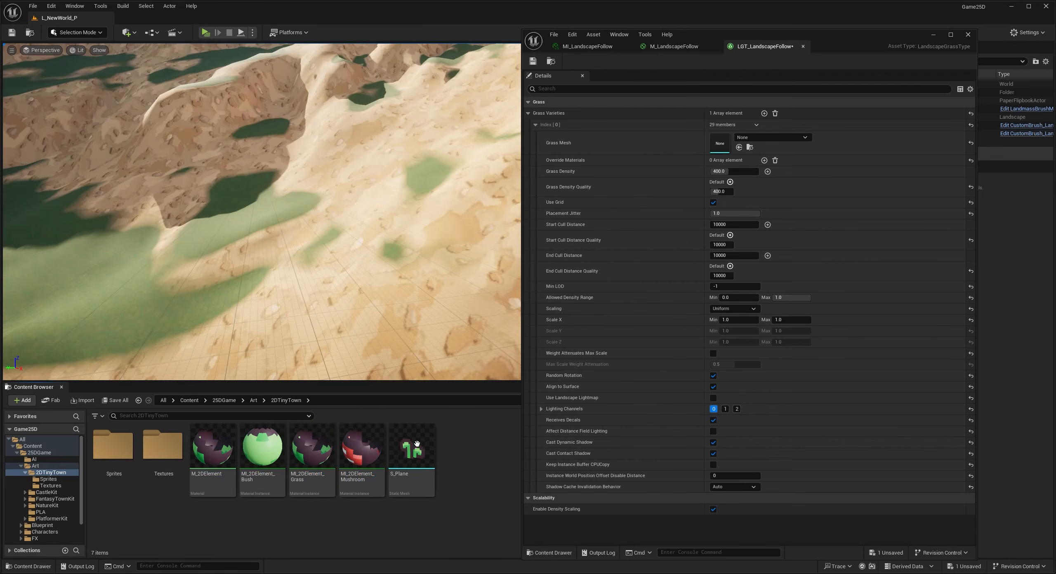
# Step: Assign S_Plane as the Grass Mesh of LGT_LandscapeFollow, save it, and check the landscape for grass
pyautogui.moveTo(415, 451); pyautogui.dragTo(720, 145)
pyautogui.moveTo(411, 277); pyautogui.dragTo(460, 164, button='right')
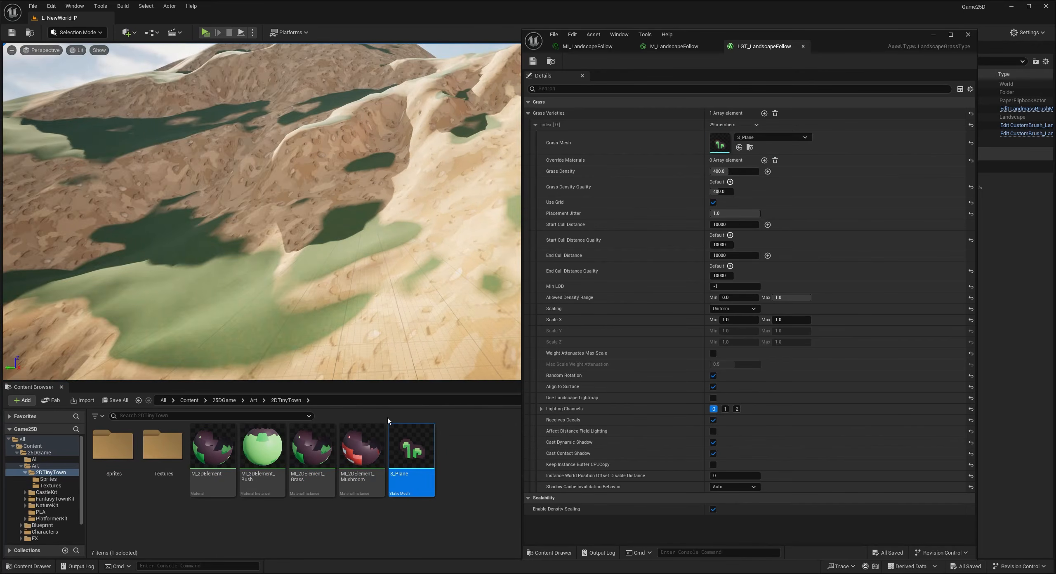
pyautogui.click(317, 332)
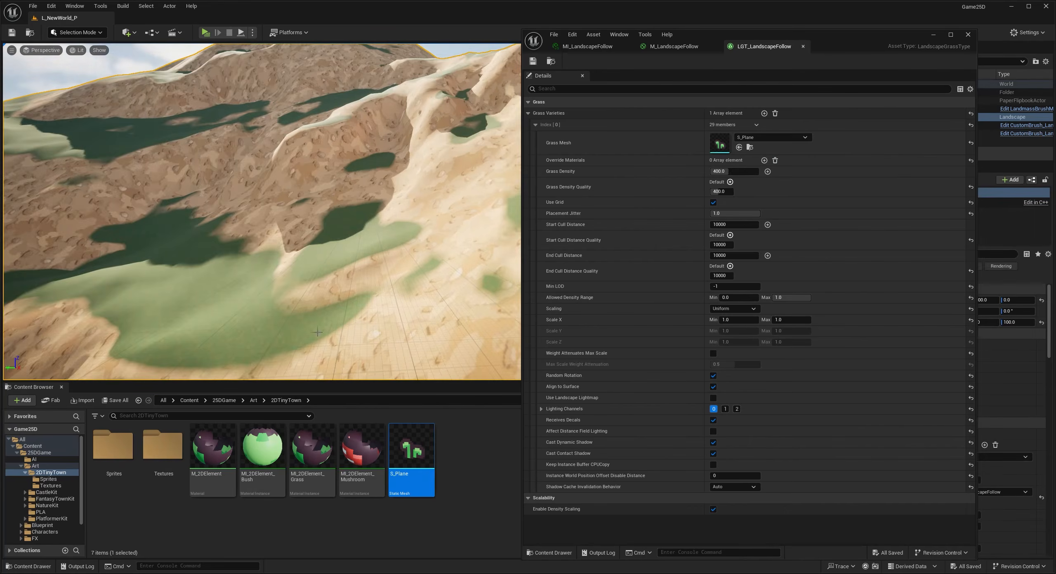
pyautogui.press('w')
pyautogui.moveTo(317, 332); pyautogui.dragTo(325, 338, button='right')
pyautogui.press('s')
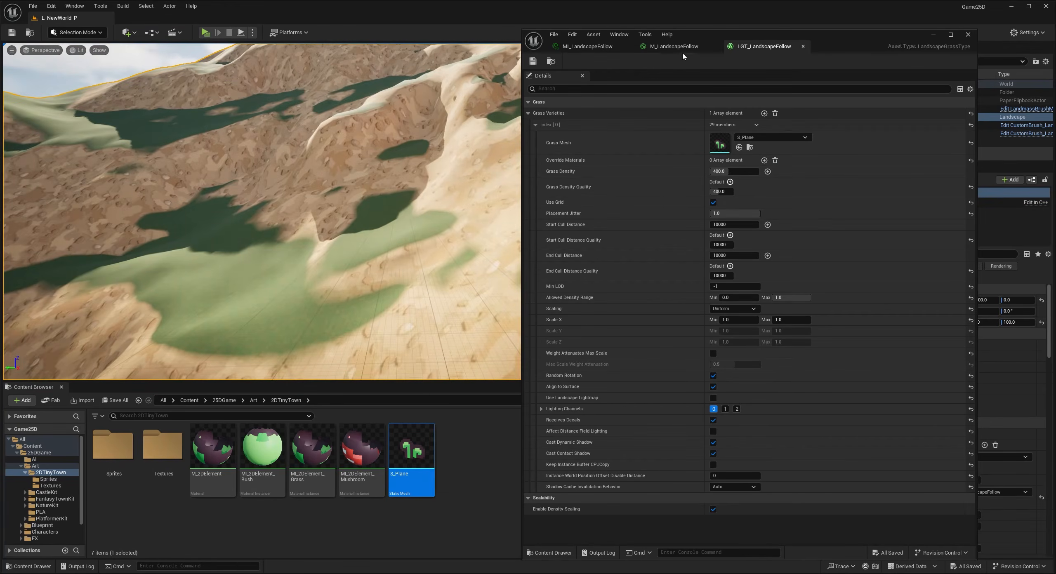
# Step: Move the Landscape Grass node in the M_LandscapeFollow graph closer to the WorldAlignedBlend node
pyautogui.click(681, 47)
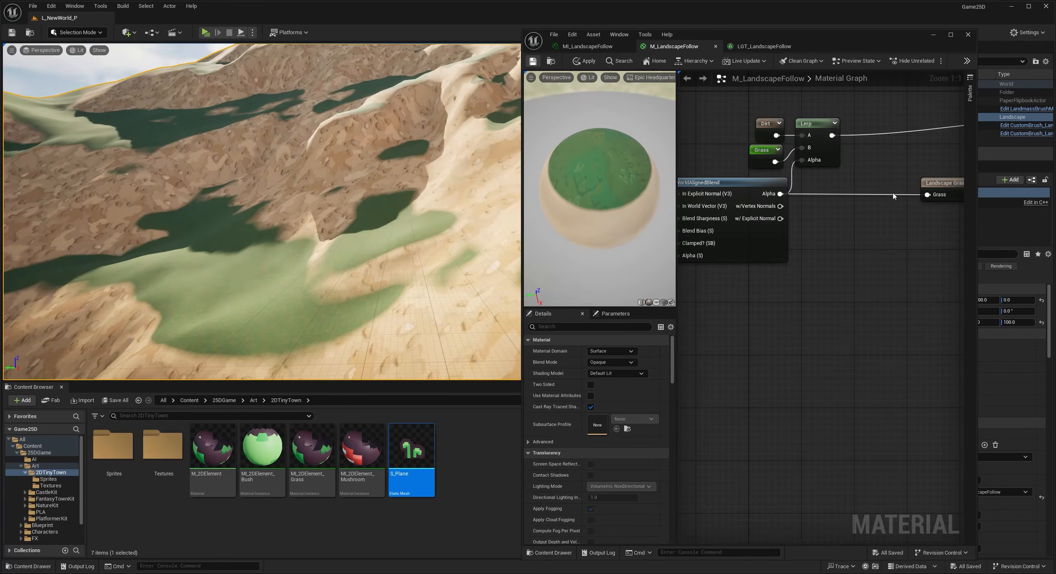
pyautogui.moveTo(944, 182); pyautogui.dragTo(857, 182)
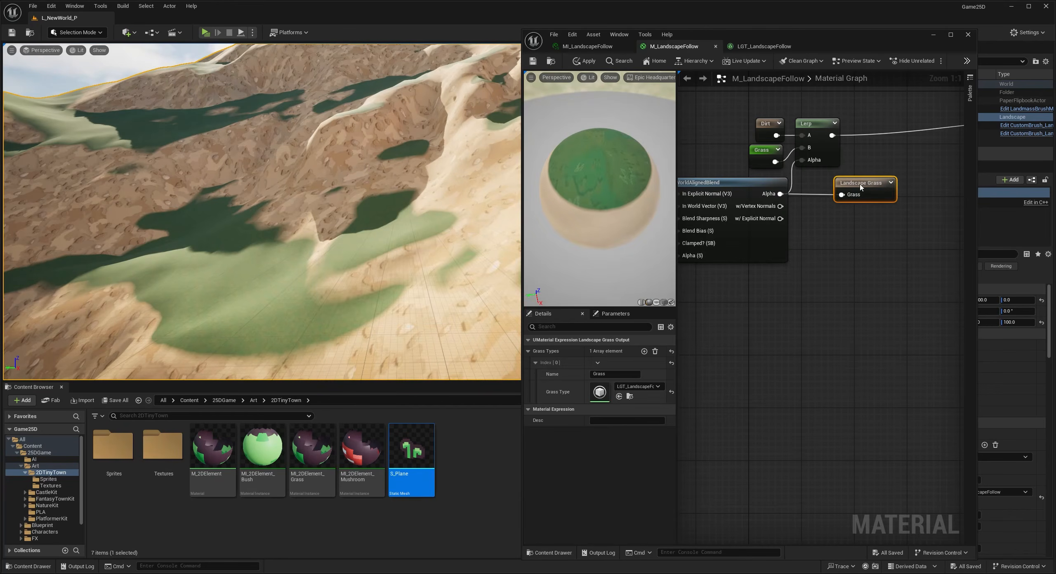
# Step: Switch to Landscape mode and add a new standard landscape edit layer above the Hydro layer
pyautogui.click(84, 33)
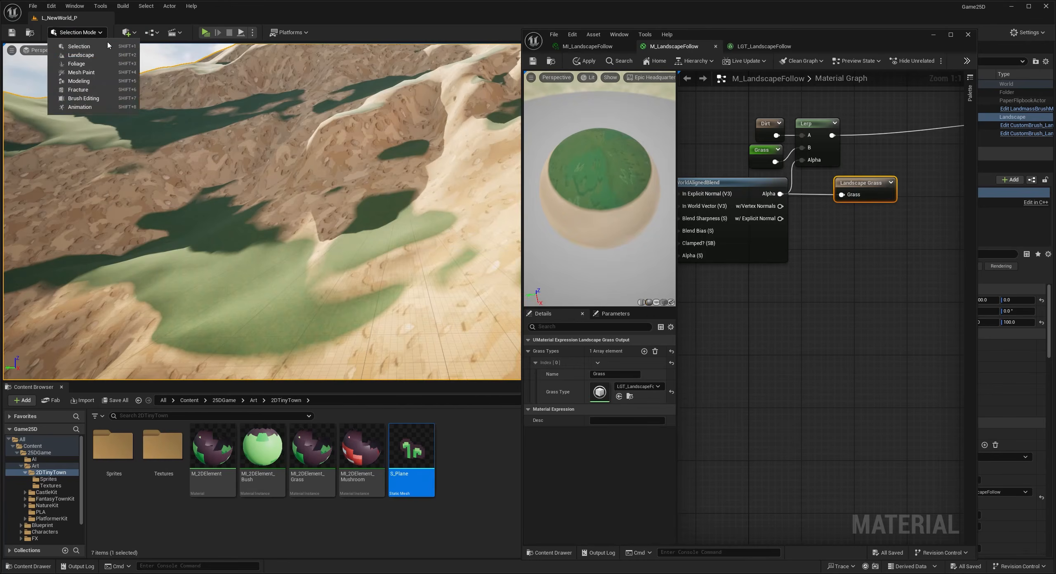
pyautogui.click(93, 55)
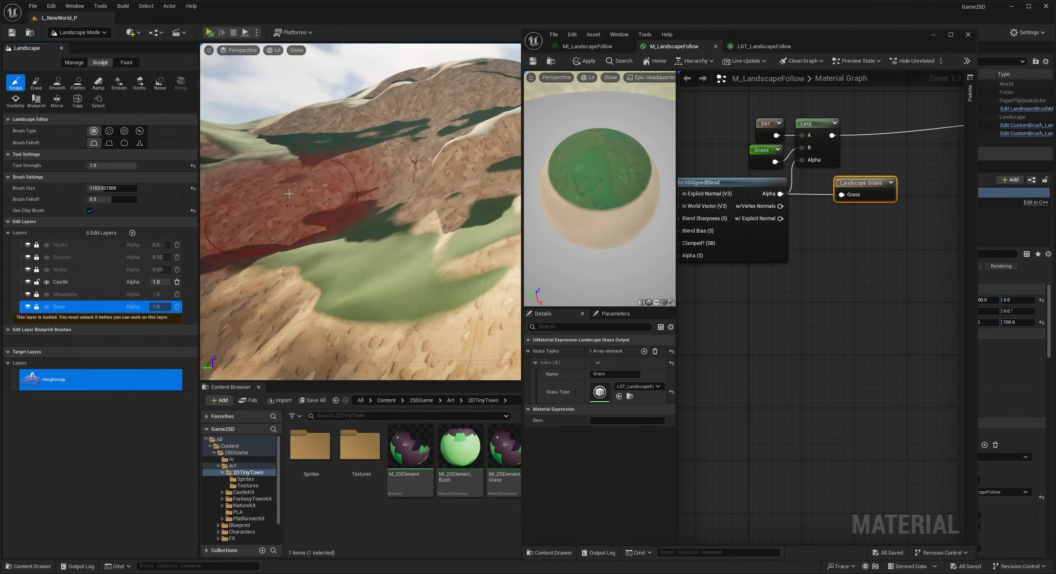
pyautogui.click(58, 246)
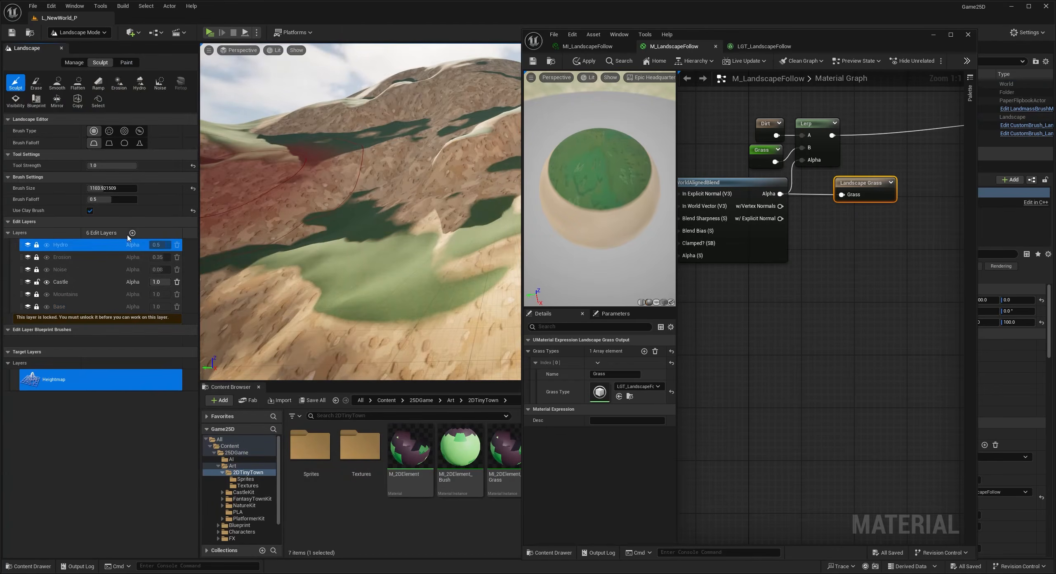
pyautogui.click(132, 233)
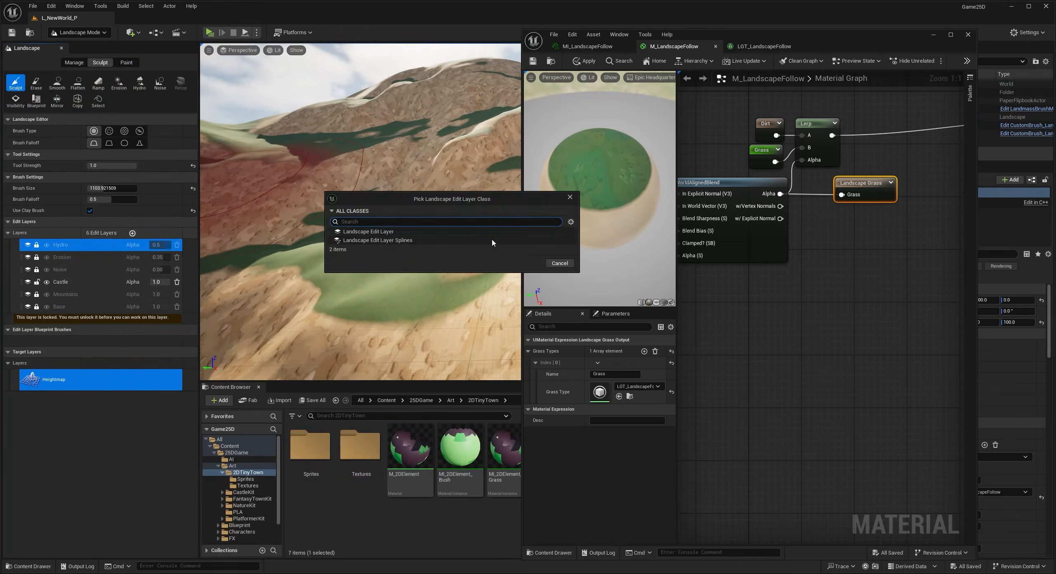
pyautogui.click(475, 231)
pyautogui.click(530, 263)
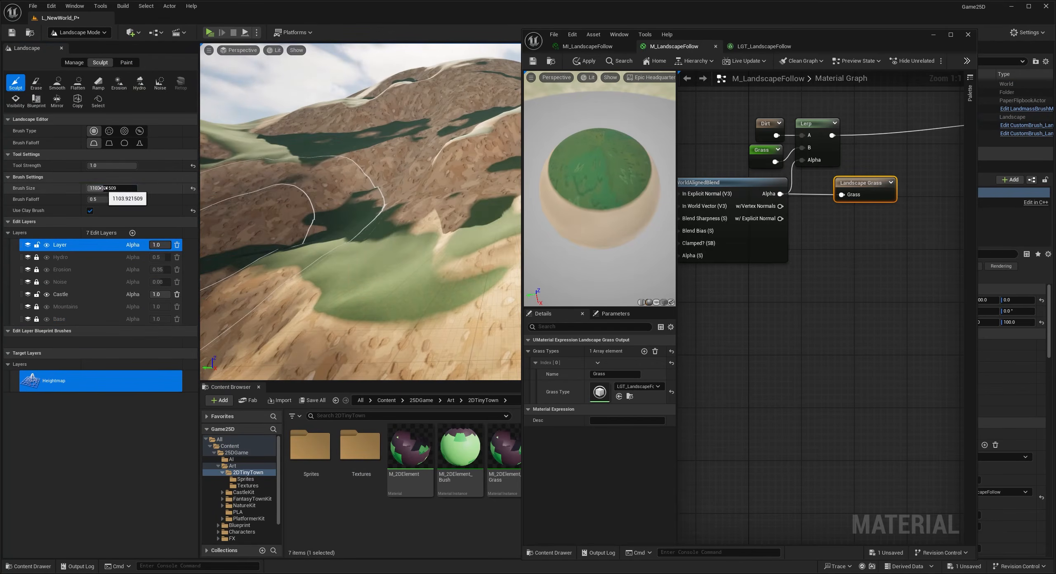
# Step: Reduce the sculpt brush size to about 463, sculpt the green slope on the new layer, and return to Selection mode
pyautogui.moveTo(103, 188)
pyautogui.mouseDown()
pyautogui.moveTo(70, 189)
pyautogui.moveTo(96, 188)
pyautogui.mouseUp()
pyautogui.moveTo(365, 298)
pyautogui.mouseDown()
pyautogui.moveTo(394, 323)
pyautogui.moveTo(376, 317)
pyautogui.mouseUp()
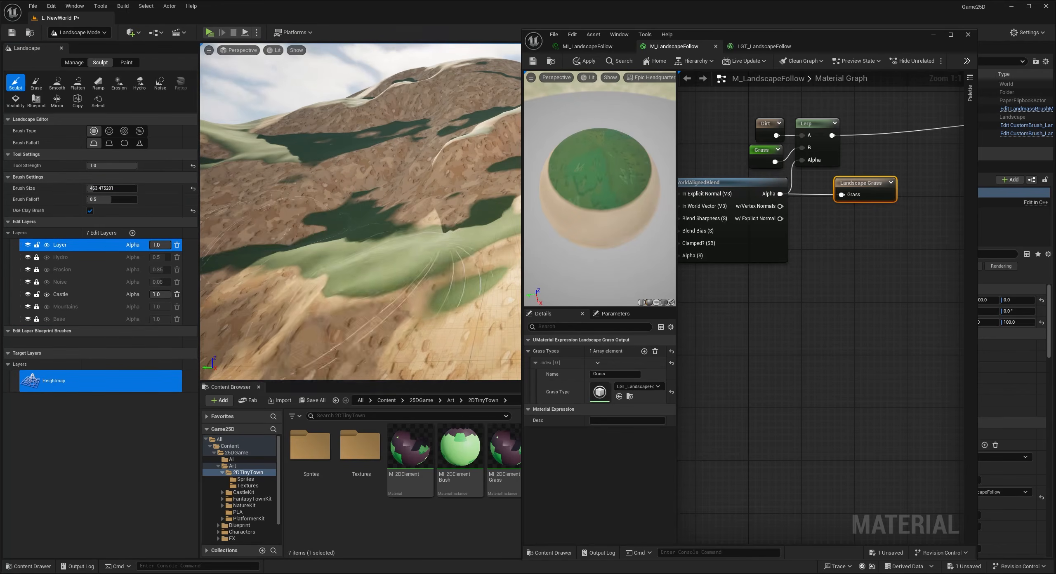
pyautogui.press('w')
pyautogui.moveTo(373, 285); pyautogui.dragTo(367, 318, button='right')
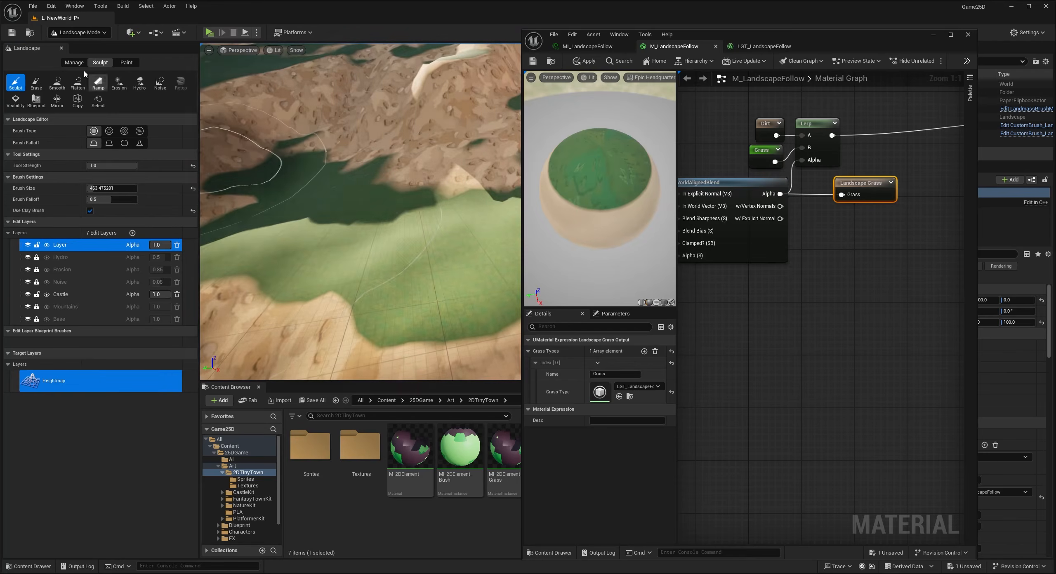
pyautogui.click(76, 33)
pyautogui.click(76, 49)
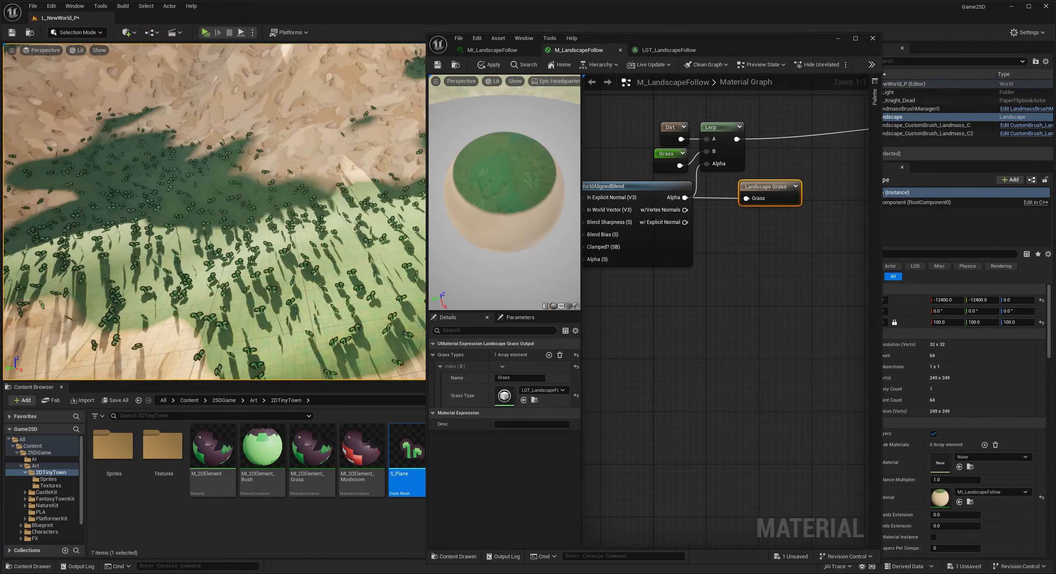
# Step: Inspect the spawned grass up close, bring up LGT_LandscapeFollow, and set its Grass Density to 1000
pyautogui.click(264, 301)
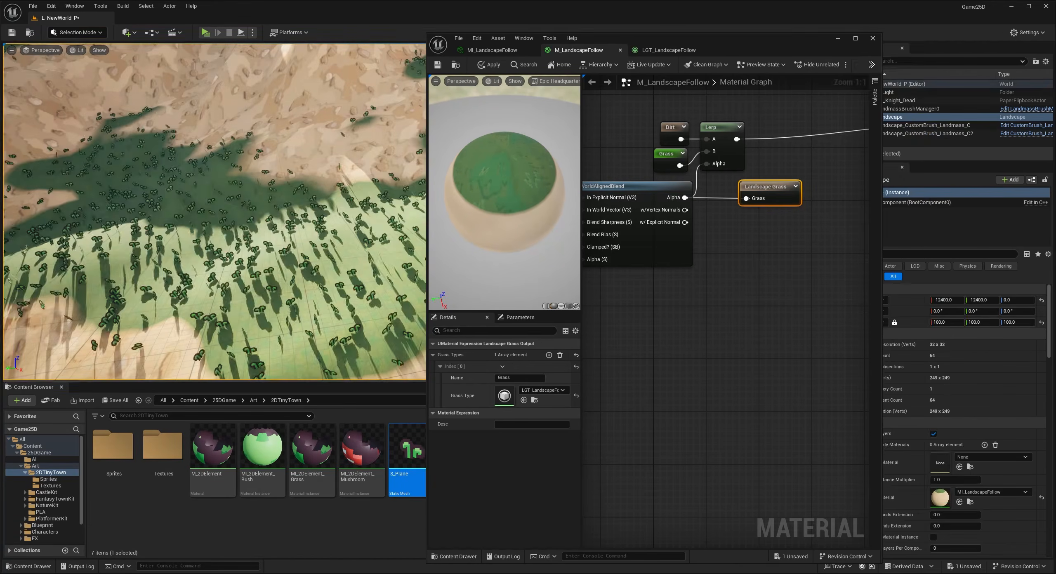
pyautogui.press('w')
pyautogui.moveTo(264, 301)
pyautogui.mouseDown(button='right')
pyautogui.moveTo(231, 252)
pyautogui.moveTo(169, 258)
pyautogui.moveTo(198, 275)
pyautogui.moveTo(351, 258)
pyautogui.moveTo(322, 284)
pyautogui.moveTo(293, 273)
pyautogui.mouseUp(button='right')
pyautogui.press('w')
pyautogui.press('w')
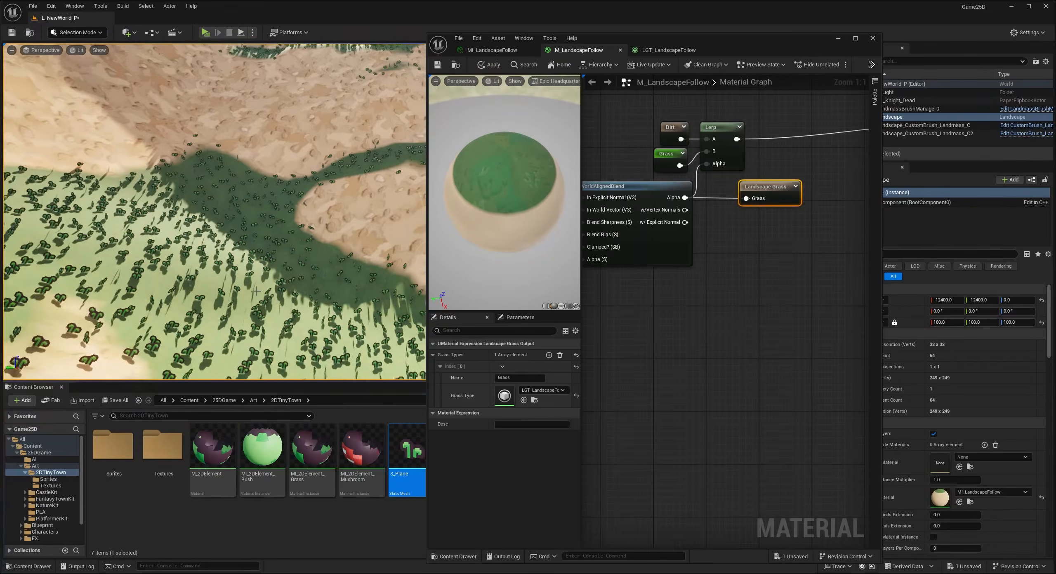
pyautogui.click(659, 53)
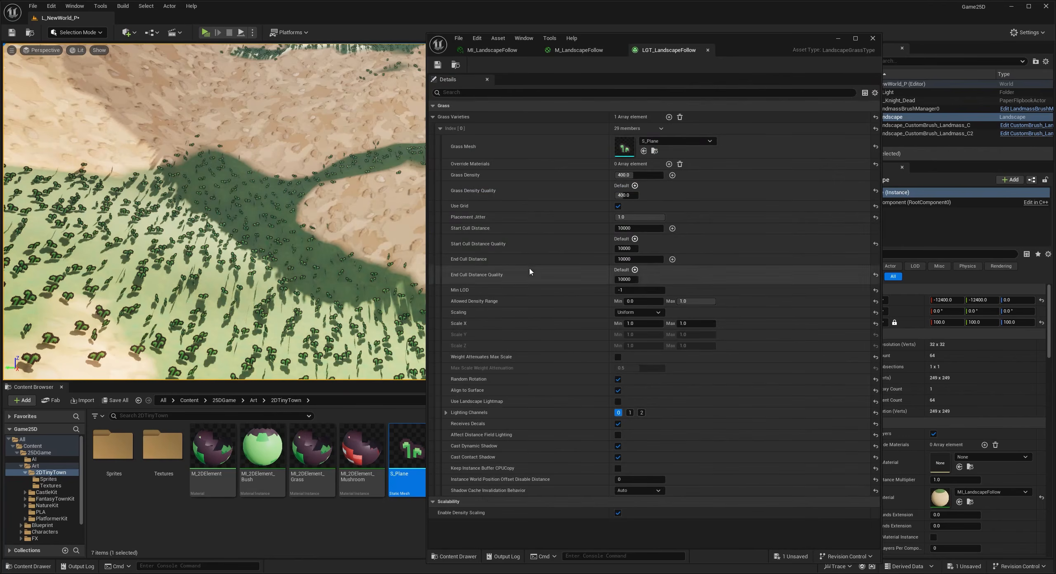
pyautogui.moveTo(304, 203); pyautogui.dragTo(206, 194, button='right')
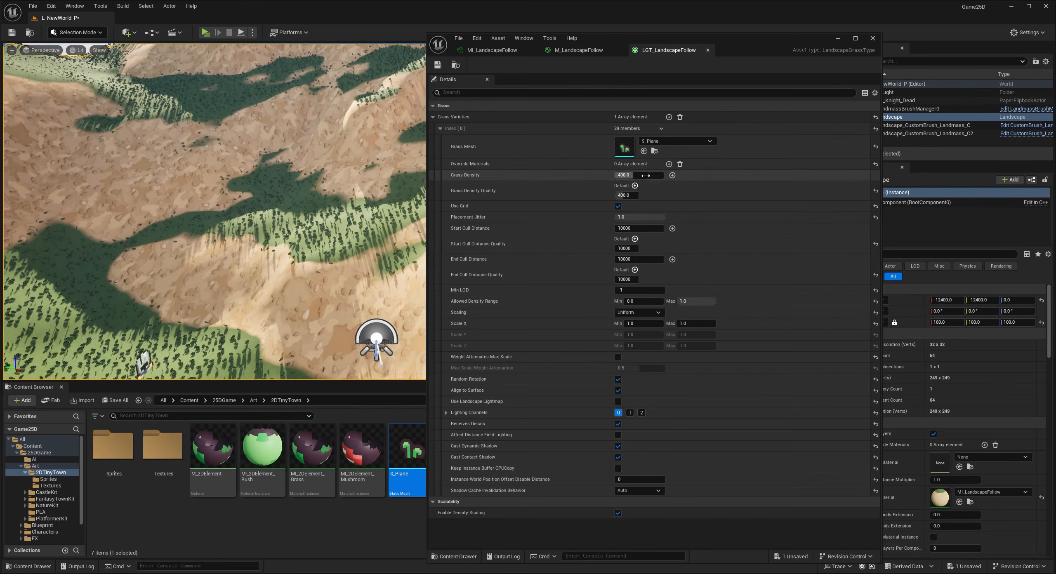
pyautogui.write('1000')
pyautogui.press('Return')
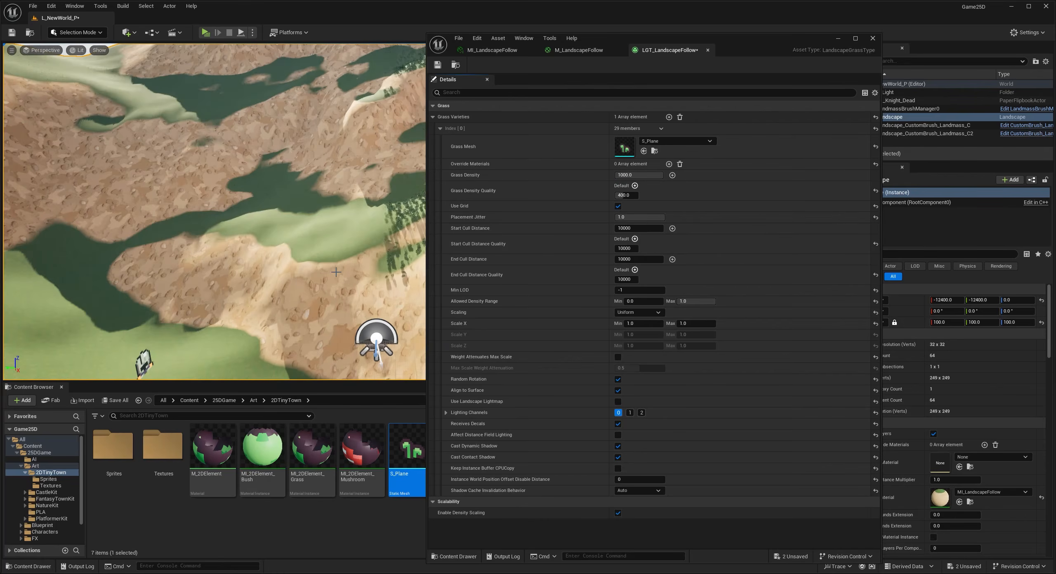
pyautogui.moveTo(336, 272); pyautogui.dragTo(330, 293, button='right')
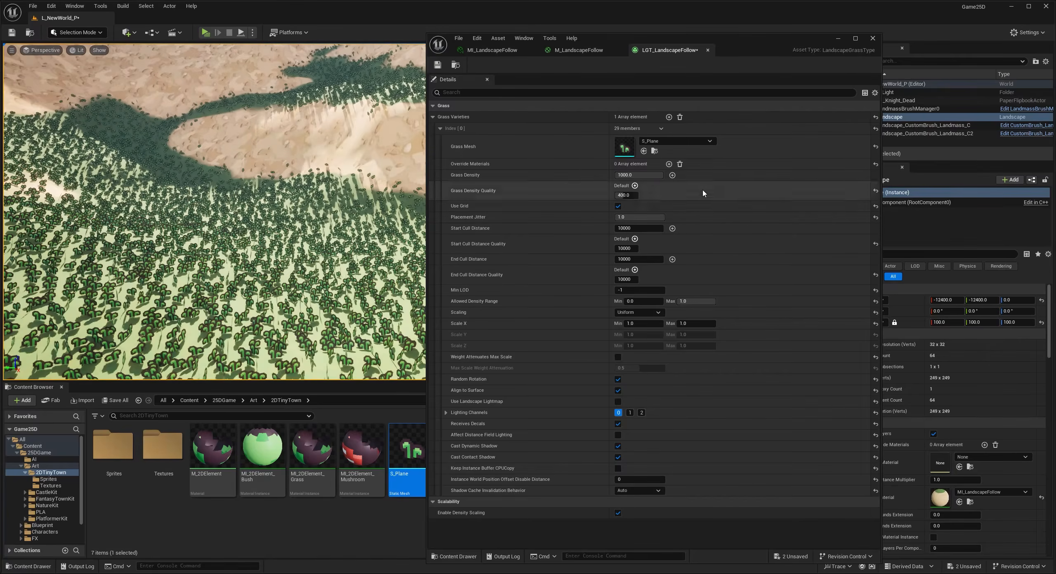
# Step: Try a maximum Scale X of 10 for the grass variety and look over the landscape
pyautogui.click(644, 175)
pyautogui.write('10')
pyautogui.press('Return')
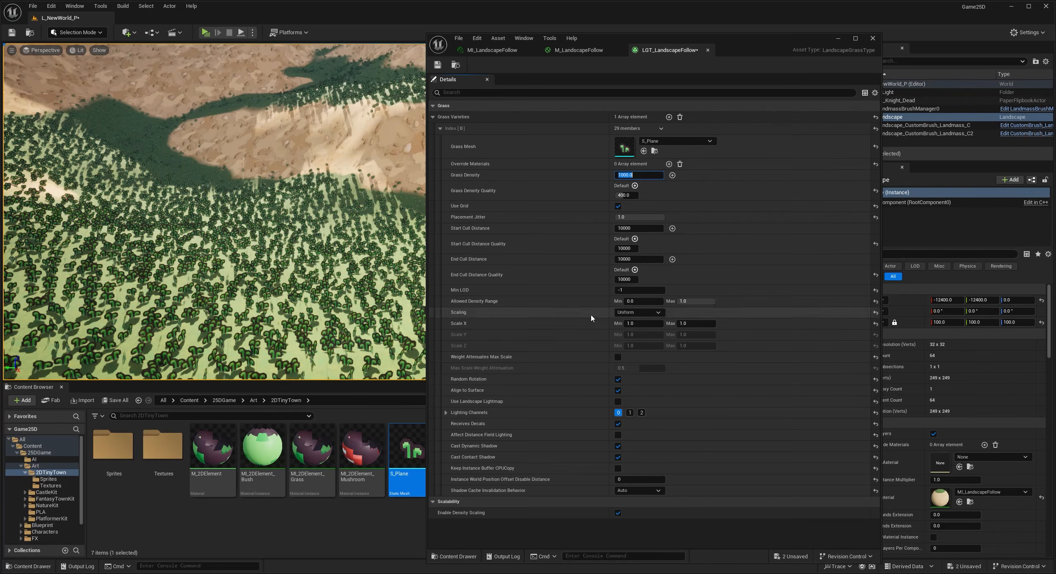
pyautogui.click(708, 324)
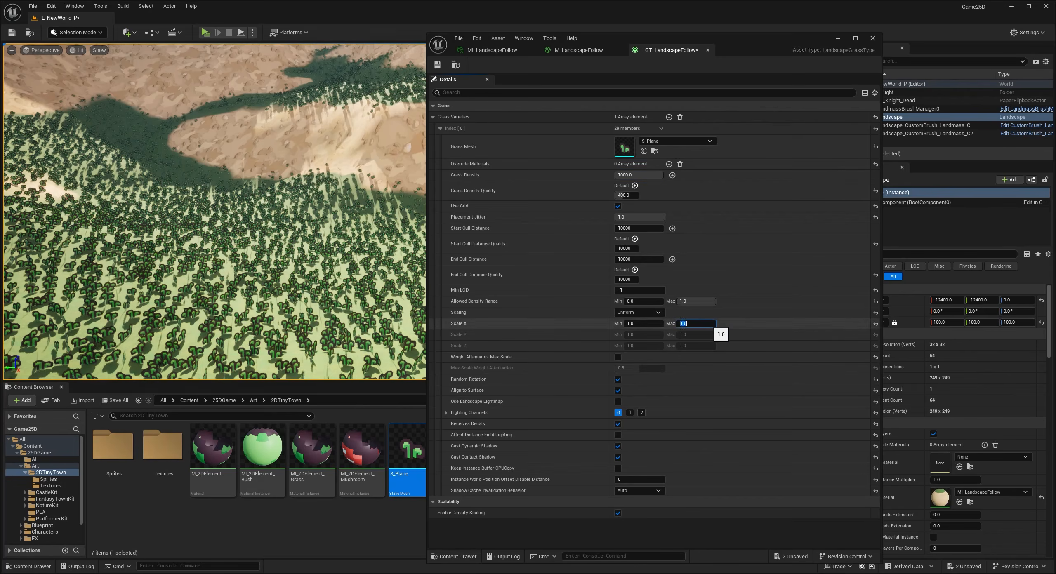
pyautogui.write('10')
pyautogui.press('Return')
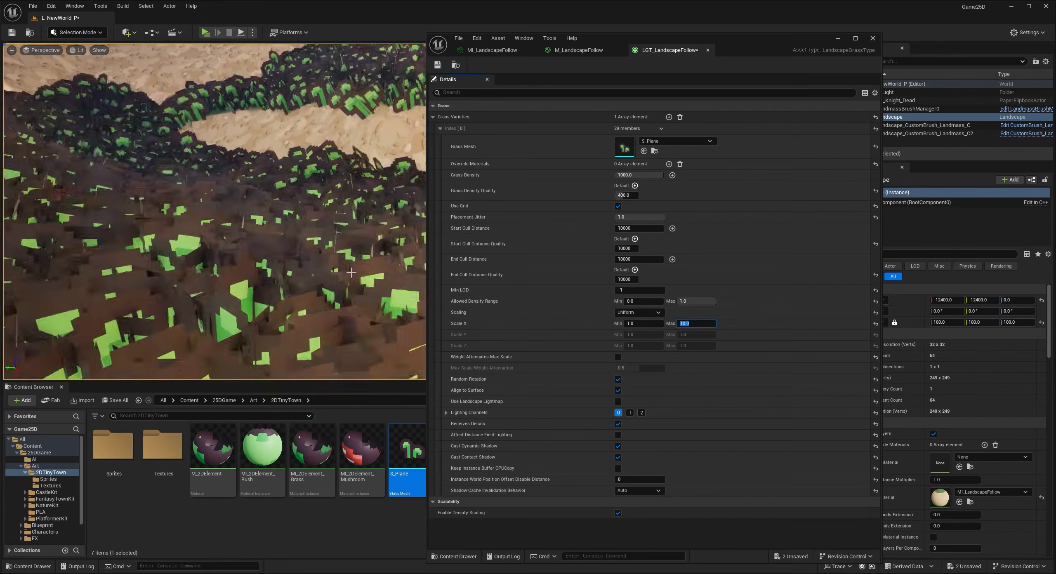
pyautogui.press('s')
pyautogui.moveTo(215, 212); pyautogui.dragTo(283, 248, button='right')
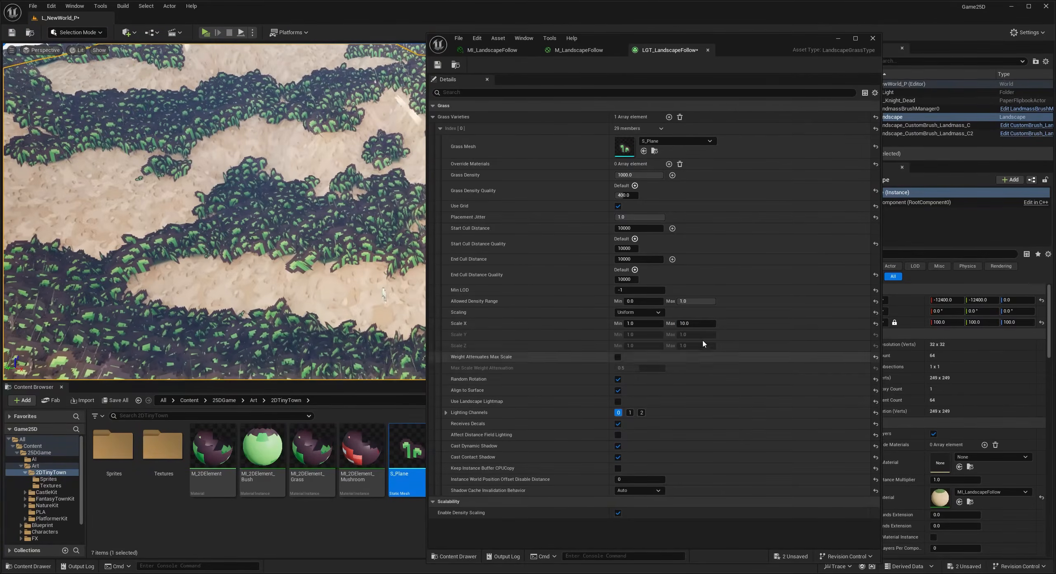
# Step: Set the grass variety's Scale X range to a minimum of 0.8 and a maximum of 1.2
pyautogui.click(690, 324)
pyautogui.write('1')
pyautogui.press('Return')
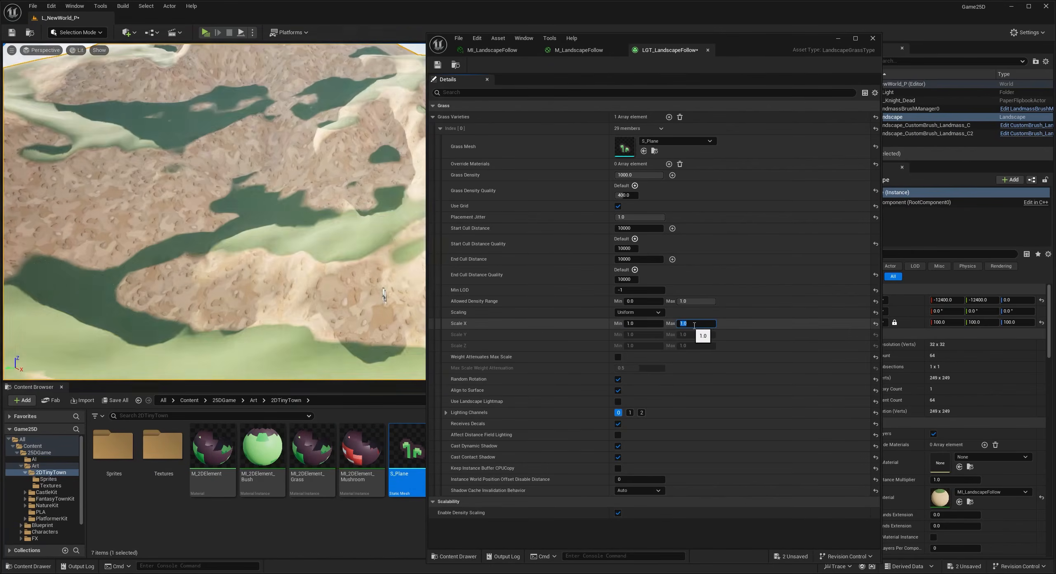
pyautogui.click(642, 324)
pyautogui.write('0.8')
pyautogui.press('Tab')
pyautogui.write('1')
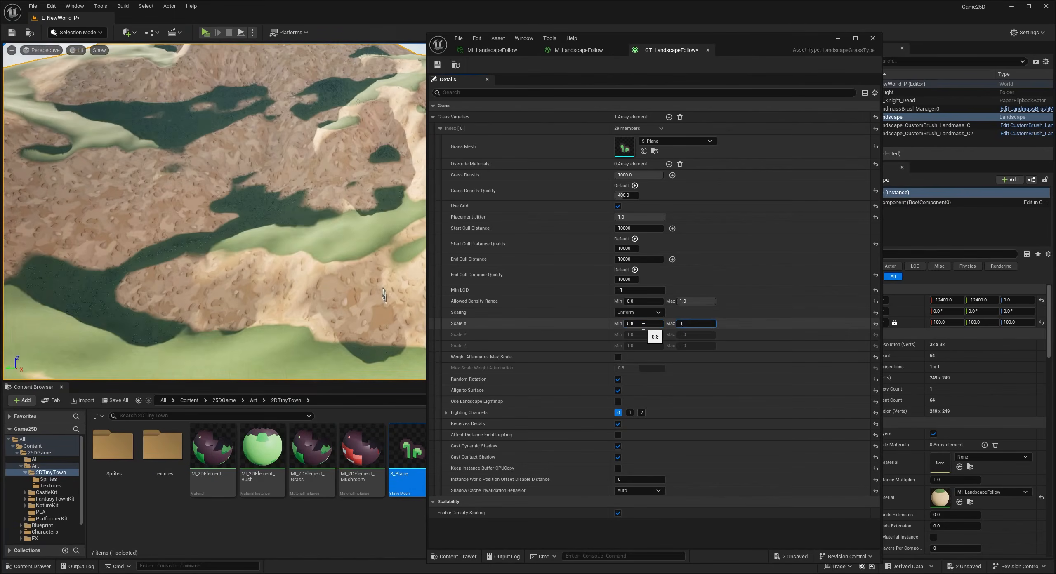
pyautogui.moveTo(285, 247); pyautogui.dragTo(345, 292, button='right')
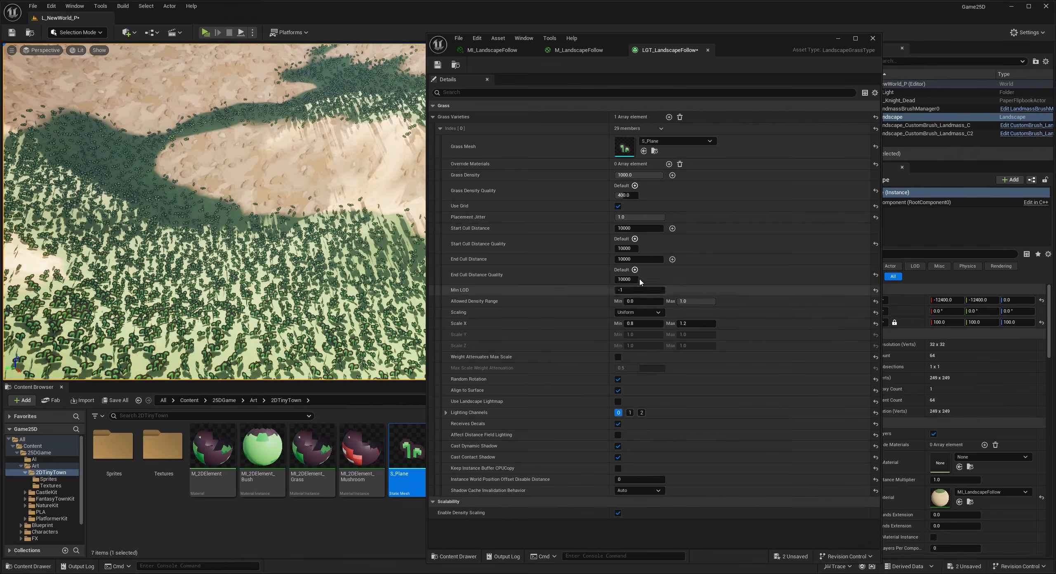
# Step: Turn off Random Rotation for the grass variety and inspect the sprites' orientation on the slope
pyautogui.click(619, 380)
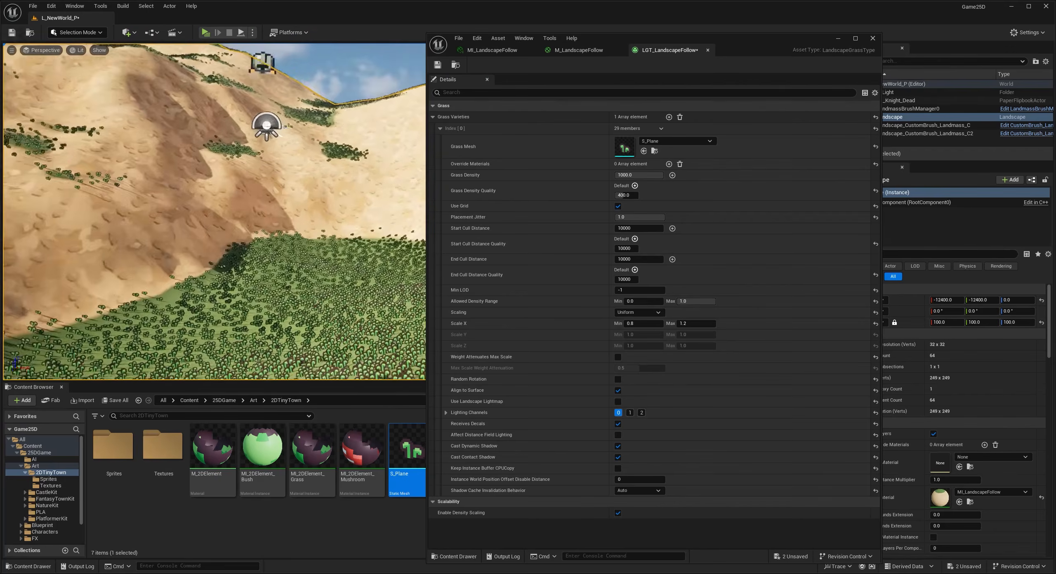
pyautogui.moveTo(214, 212); pyautogui.dragTo(120, 182, button='right')
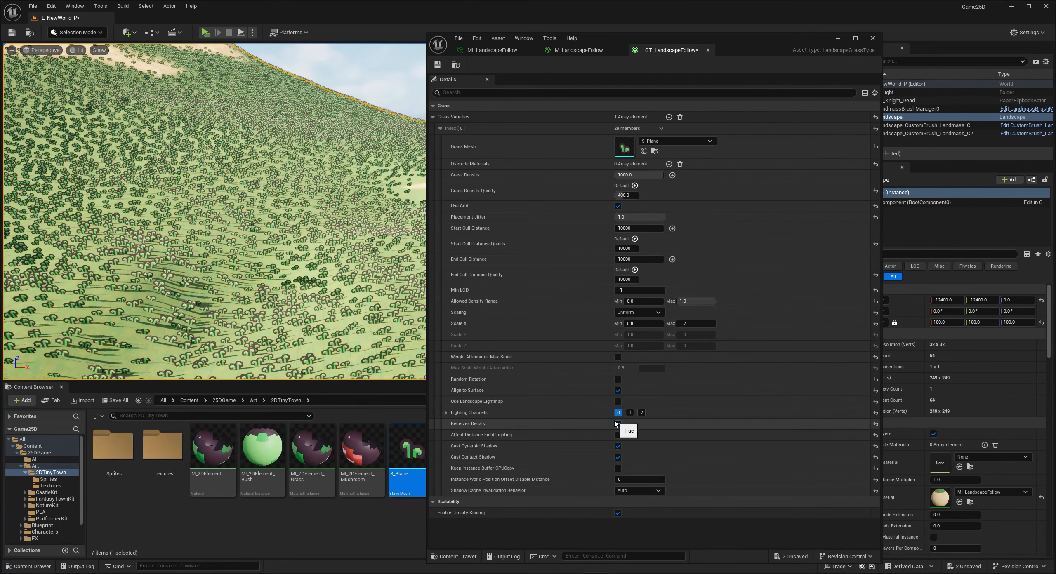
pyautogui.moveTo(264, 322); pyautogui.dragTo(223, 326, button='right')
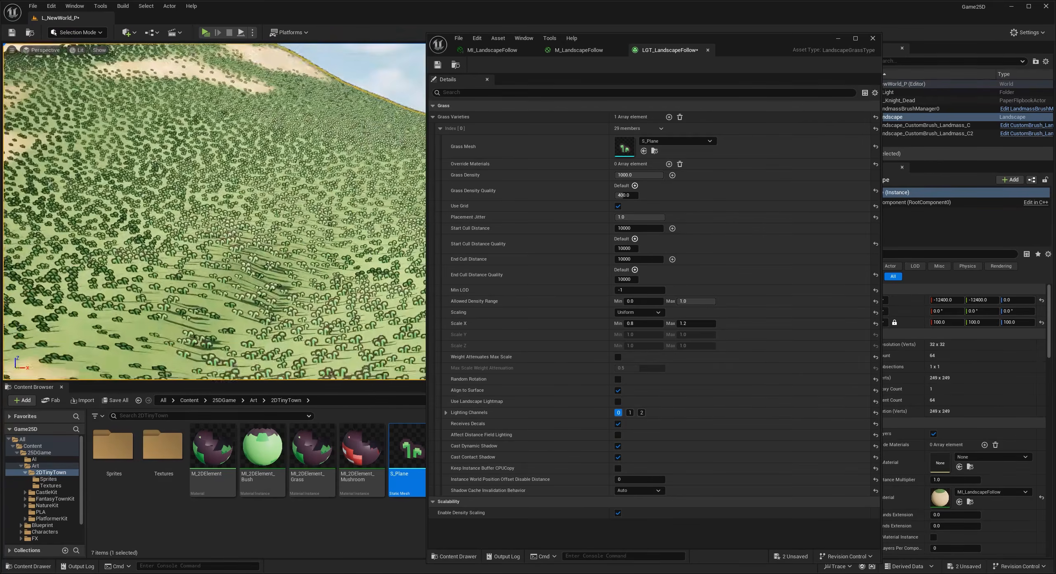
pyautogui.press('w')
pyautogui.moveTo(381, 202); pyautogui.dragTo(384, 223, button='right')
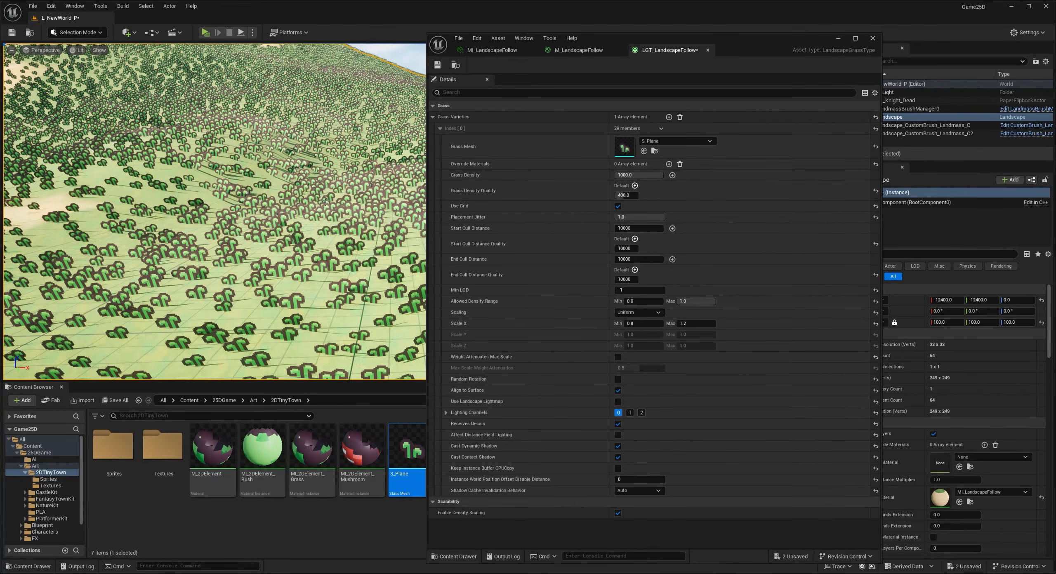
# Step: Turn off Align to Surface to compare how the sprites stand, and turn it back on
pyautogui.click(618, 391)
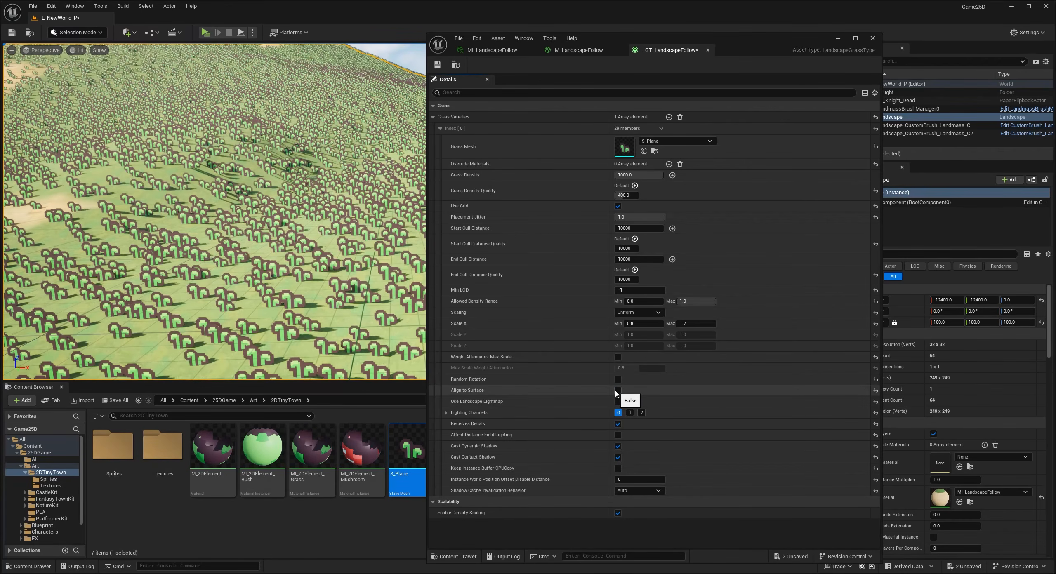
pyautogui.click(618, 391)
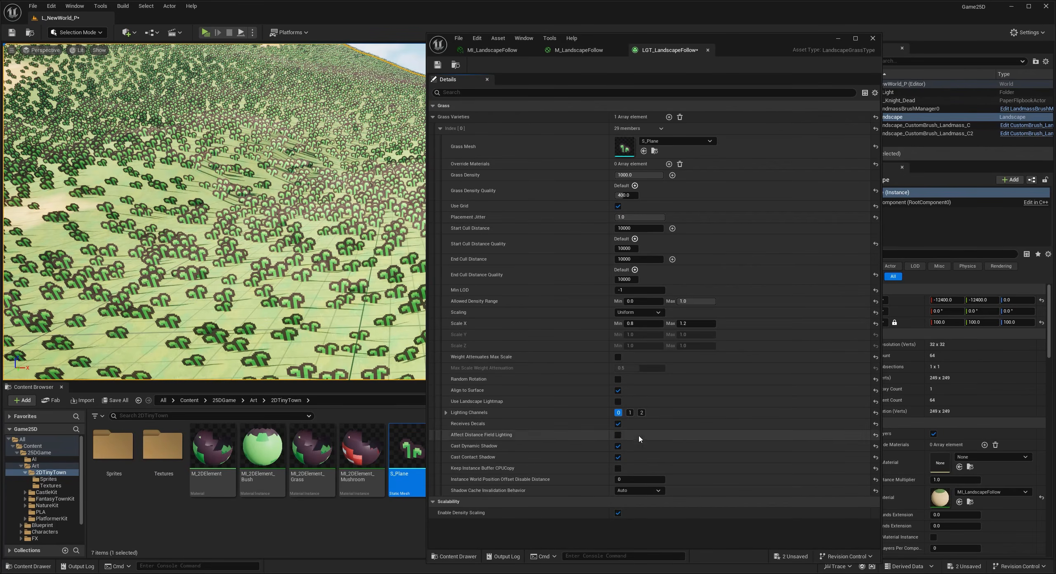
pyautogui.moveTo(364, 346); pyautogui.dragTo(387, 373, button='right')
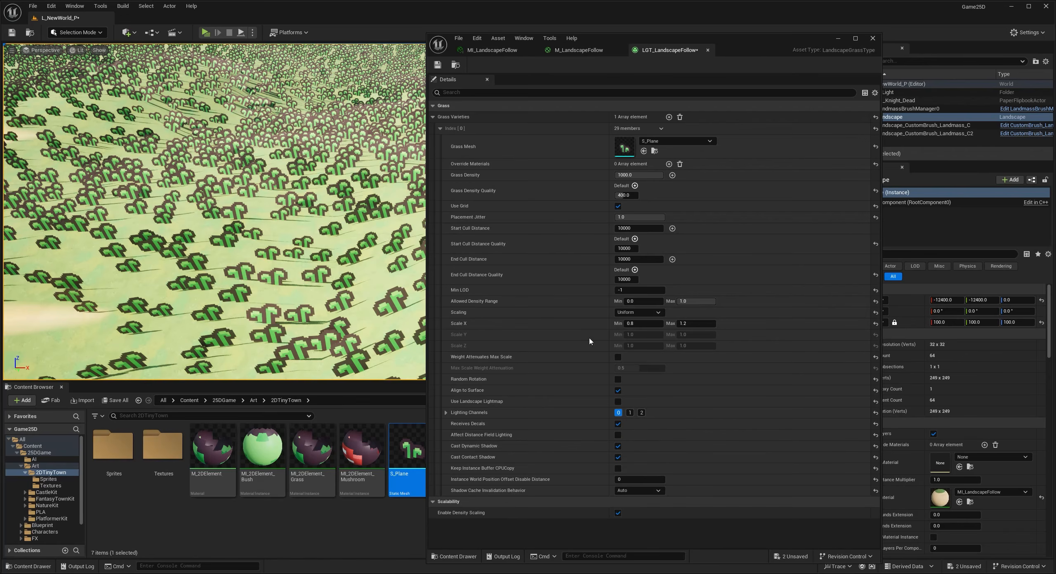
# Step: Turn off Cast Dynamic Shadow and Cast Contact Shadow for the grass variety
pyautogui.click(618, 447)
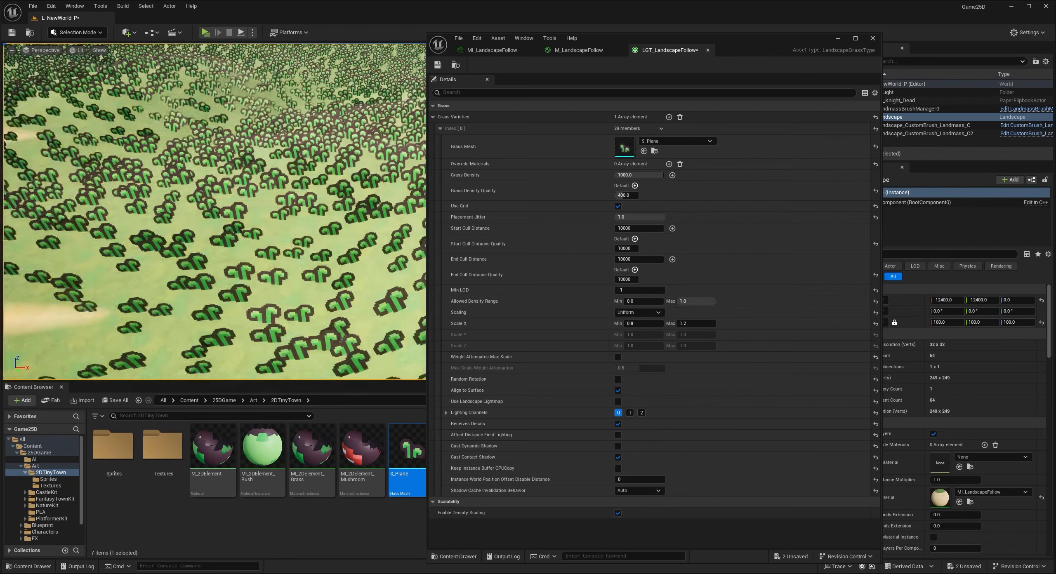
pyautogui.click(617, 458)
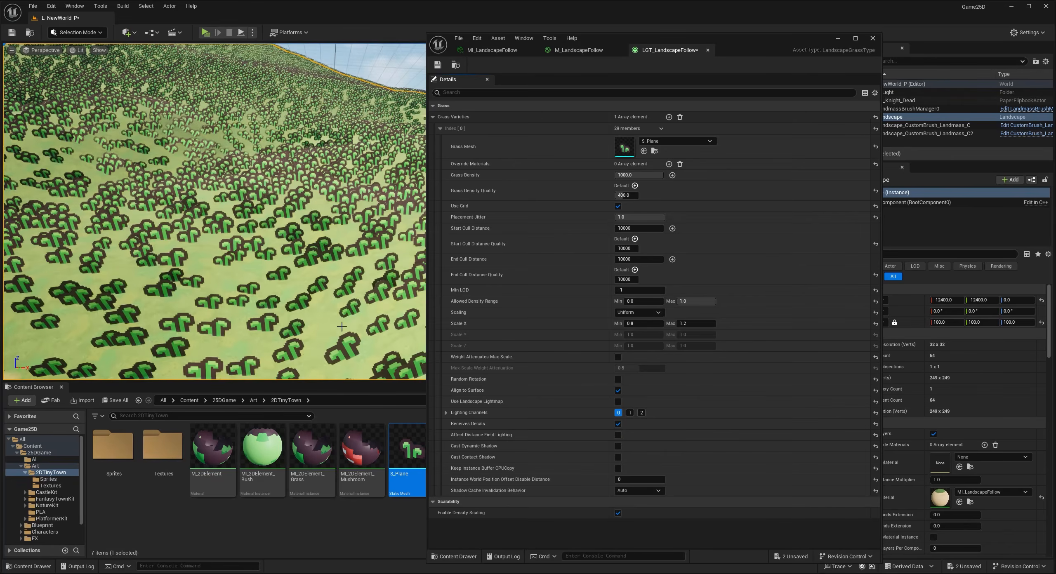
pyautogui.click(617, 458)
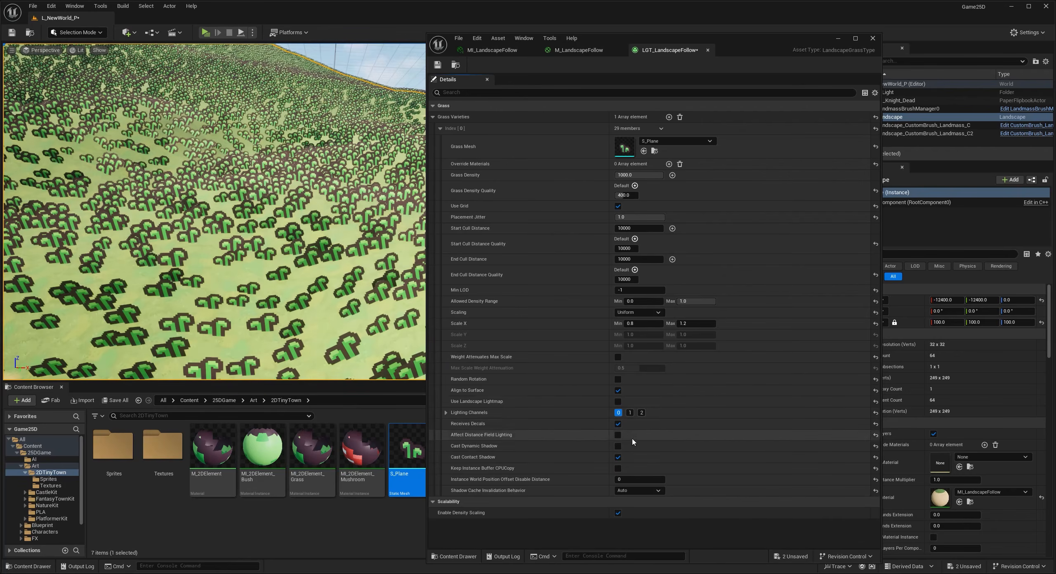
pyautogui.click(618, 457)
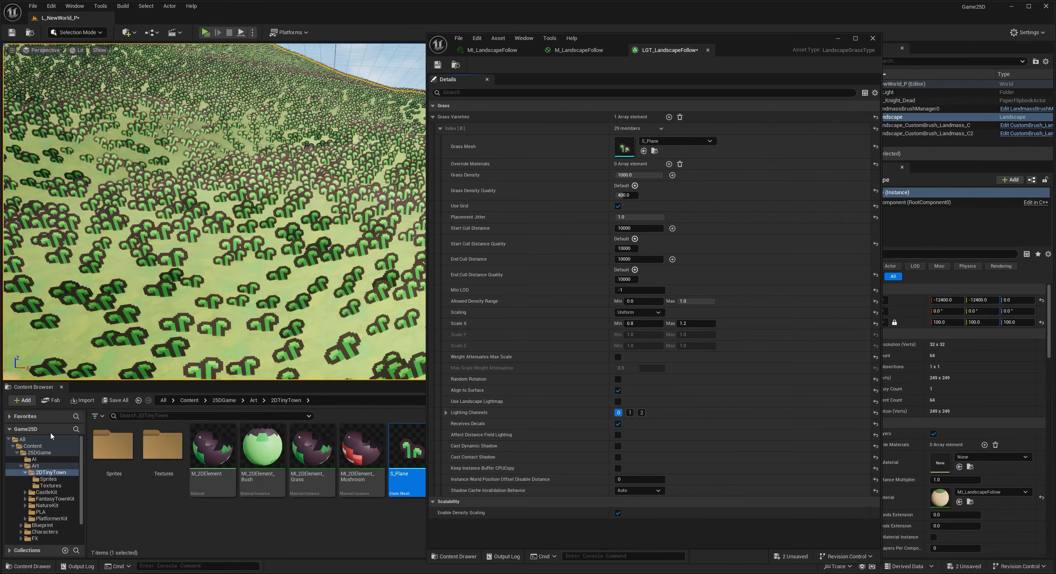
# Step: Narrow the grass type editor window to enlarge the visible viewport and view the grass across the hills
pyautogui.moveTo(231, 332); pyautogui.dragTo(199, 361, button='right')
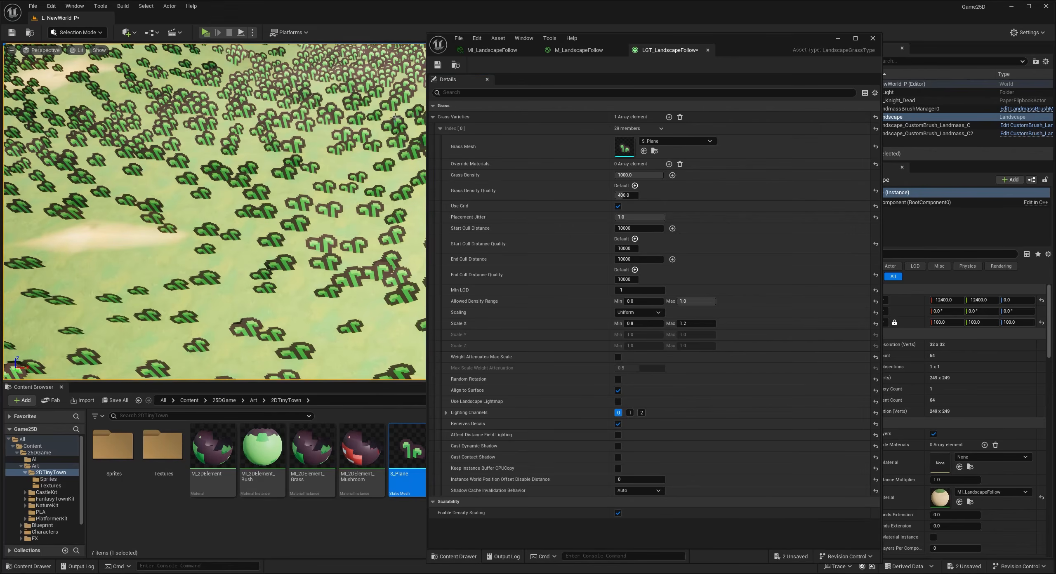
pyautogui.moveTo(426, 106); pyautogui.dragTo(531, 106)
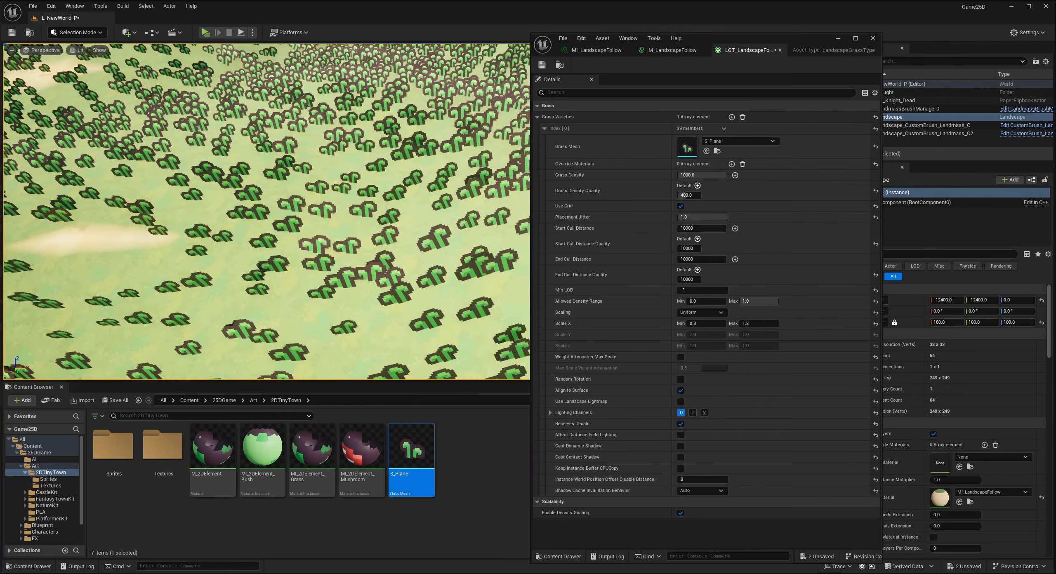
pyautogui.moveTo(265, 215)
pyautogui.mouseDown(button='right')
pyautogui.moveTo(239, 218)
pyautogui.moveTo(285, 153)
pyautogui.moveTo(269, 243)
pyautogui.moveTo(266, 179)
pyautogui.moveTo(265, 231)
pyautogui.moveTo(252, 209)
pyautogui.moveTo(229, 205)
pyautogui.moveTo(177, 211)
pyautogui.moveTo(174, 221)
pyautogui.moveTo(217, 238)
pyautogui.moveTo(276, 217)
pyautogui.moveTo(248, 207)
pyautogui.mouseUp(button='right')
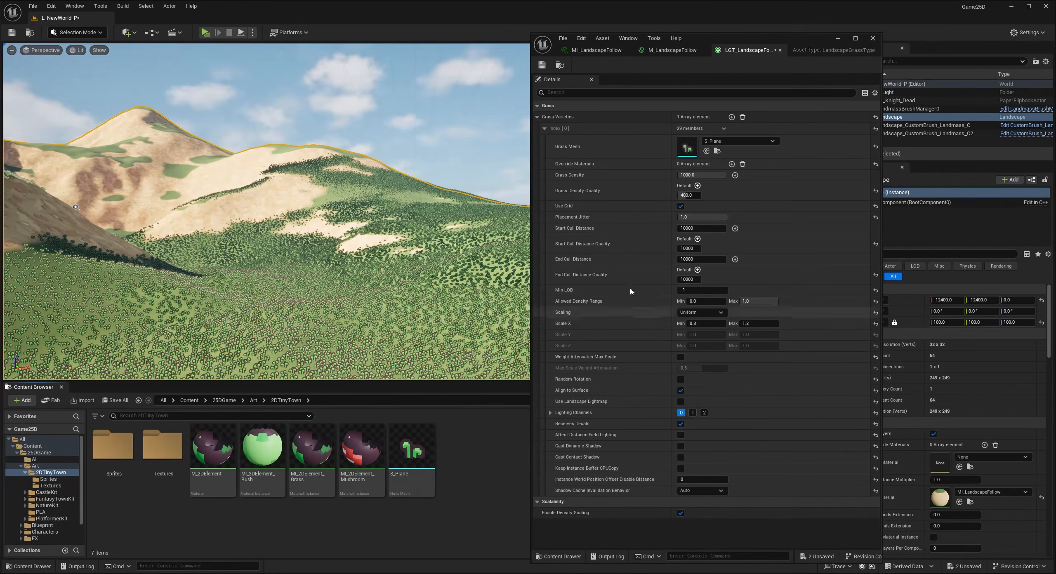
# Step: Set the grass variety's End Cull Distance to 100000 and inspect how far the grass extends across the hills
pyautogui.click(707, 259)
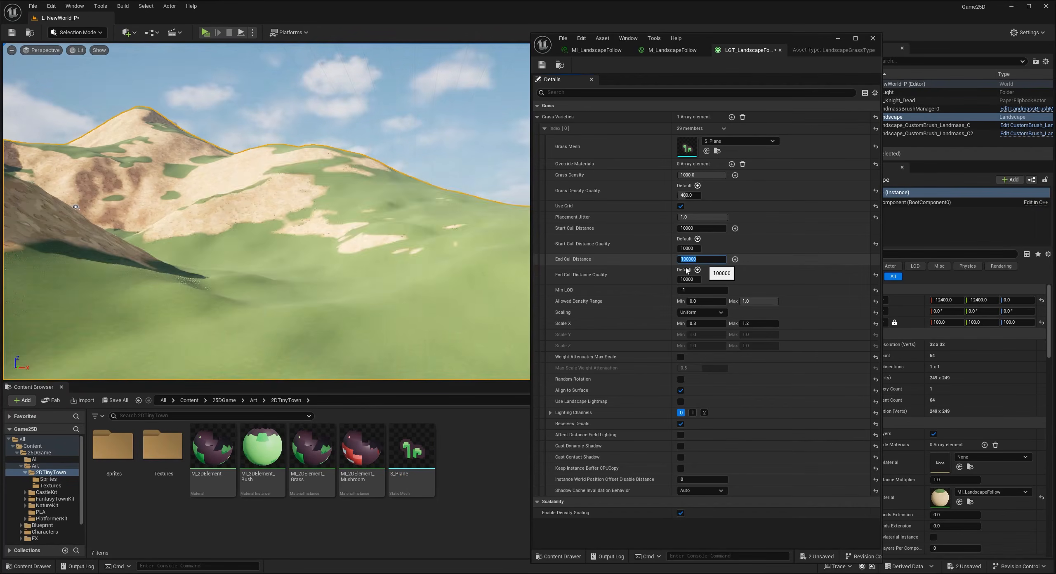
pyautogui.moveTo(374, 194); pyautogui.dragTo(331, 235, button='right')
pyautogui.press('w')
pyautogui.press('s')
pyautogui.press('w')
# Step: Return End Cull Distance to 10000 and check the distant grass coverage
pyautogui.click(713, 260)
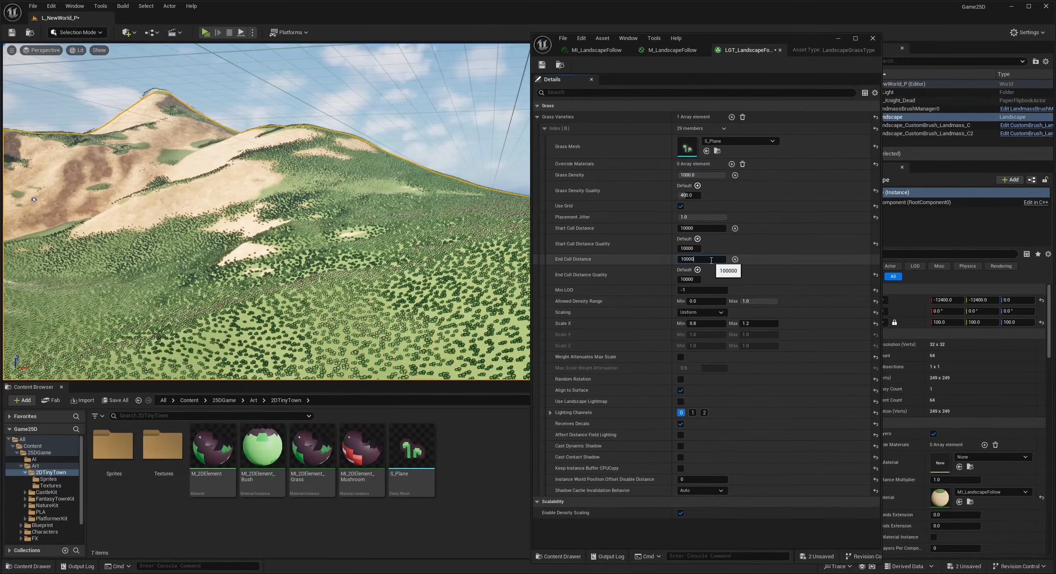
pyautogui.press('Return')
pyautogui.moveTo(361, 286); pyautogui.dragTo(330, 295, button='right')
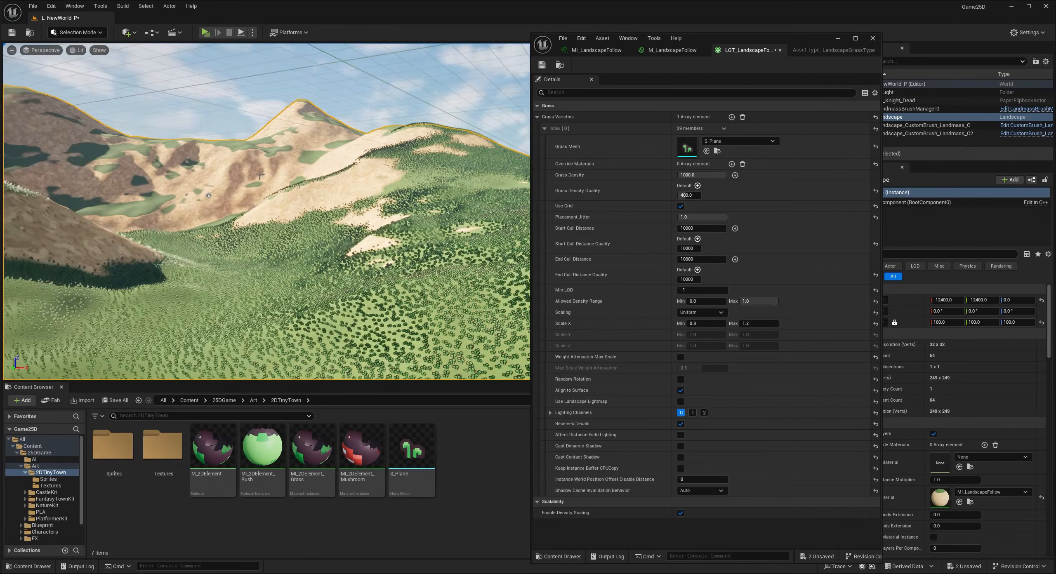
pyautogui.moveTo(260, 176); pyautogui.dragTo(272, 201, button='right')
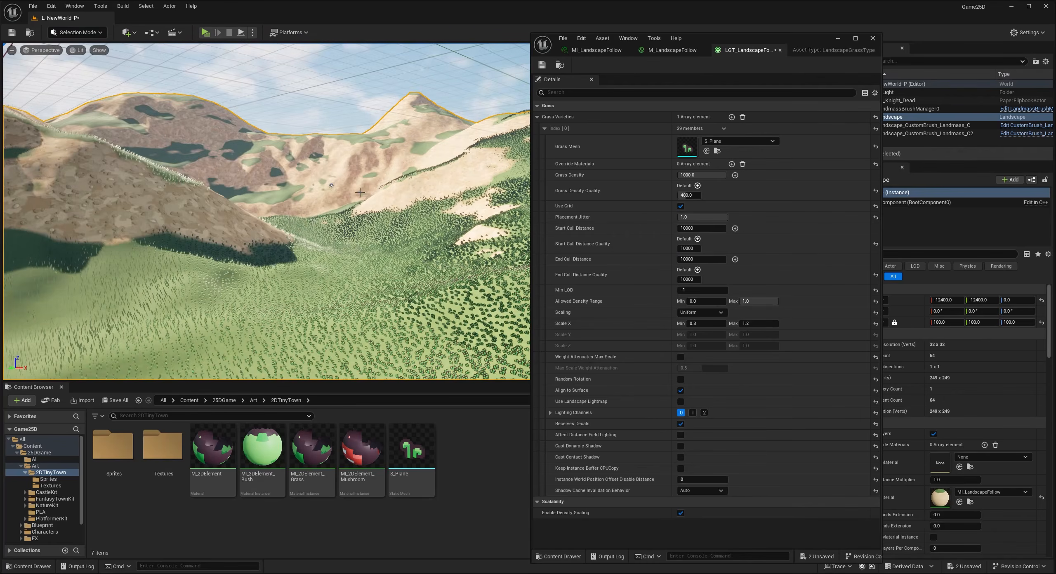
# Step: Set the grass variety's End Cull Distance to 15000 and check the grass over the valley and slopes
pyautogui.click(699, 260)
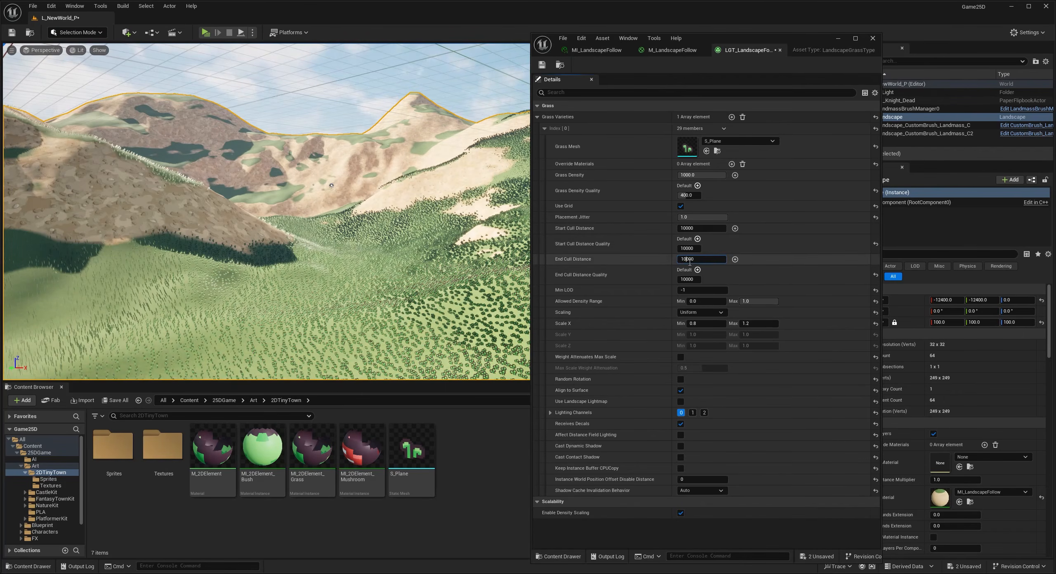
pyautogui.press('BackSpace')
pyautogui.write('5')
pyautogui.press('Return')
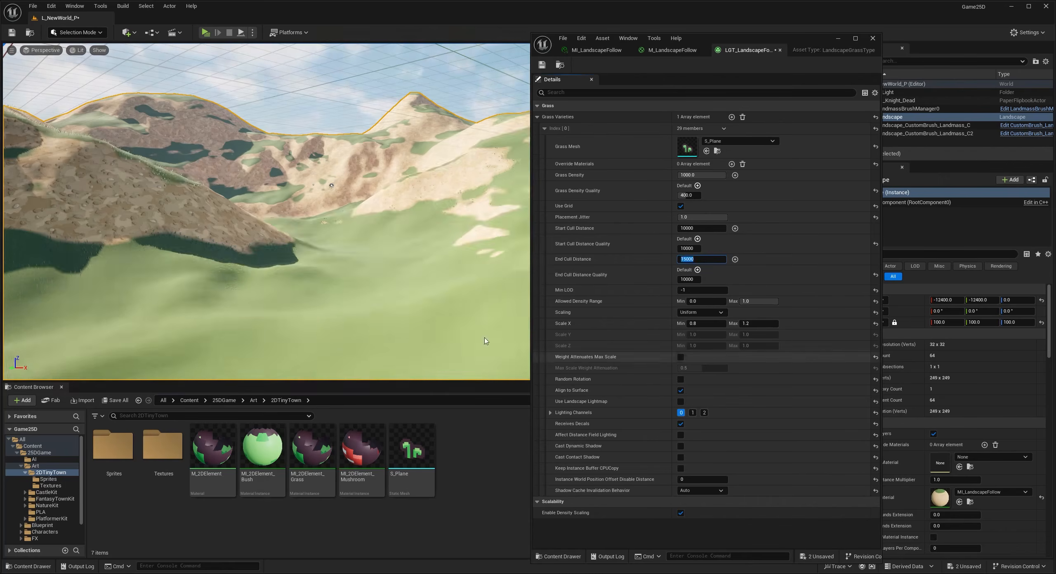
pyautogui.moveTo(348, 107); pyautogui.dragTo(382, 110, button='right')
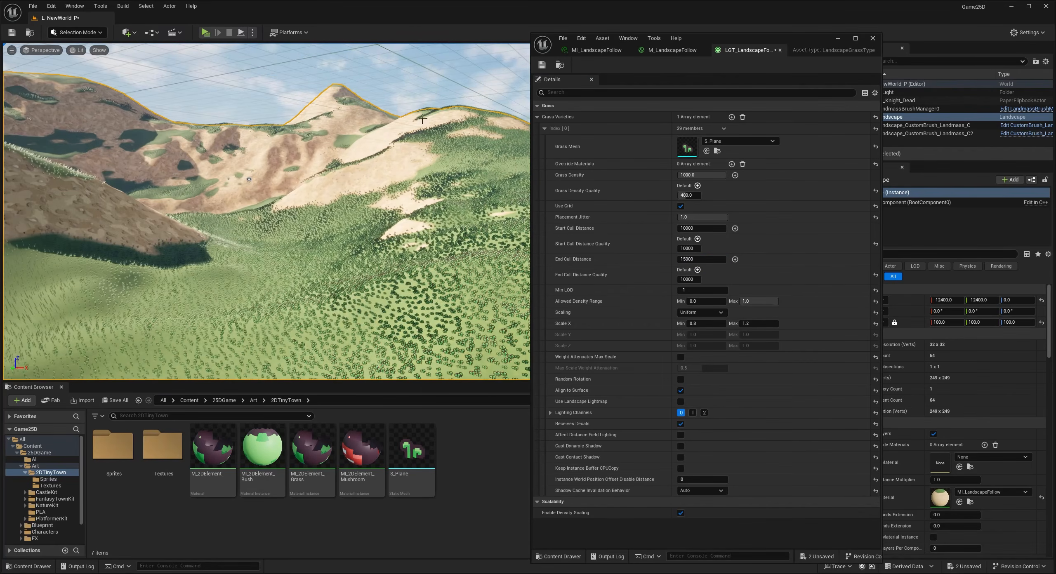
pyautogui.moveTo(359, 178); pyautogui.dragTo(427, 190, button='right')
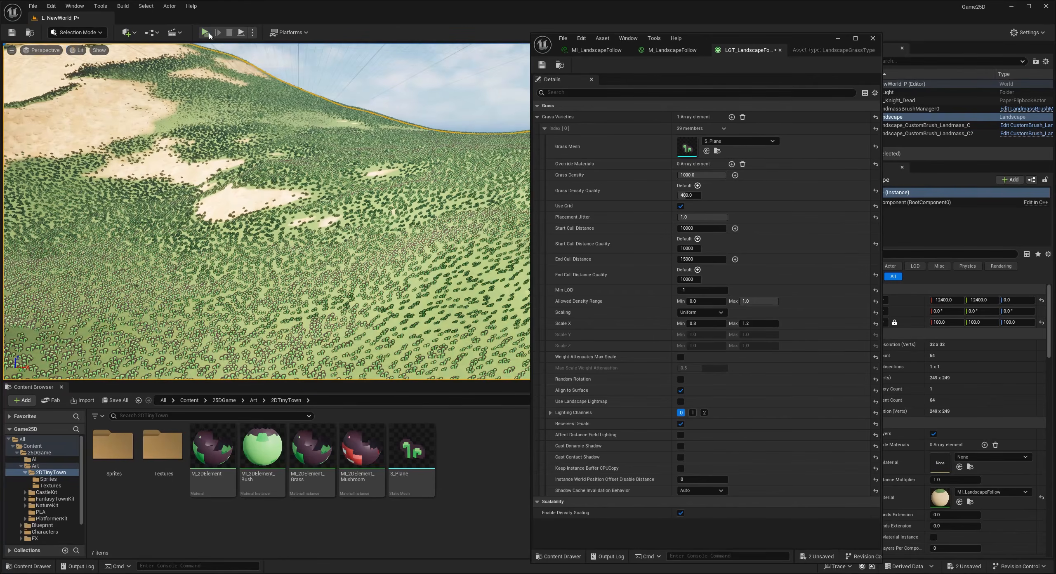
# Step: Play the level to examine the grass around the character, and stop the session
pyautogui.click(205, 32)
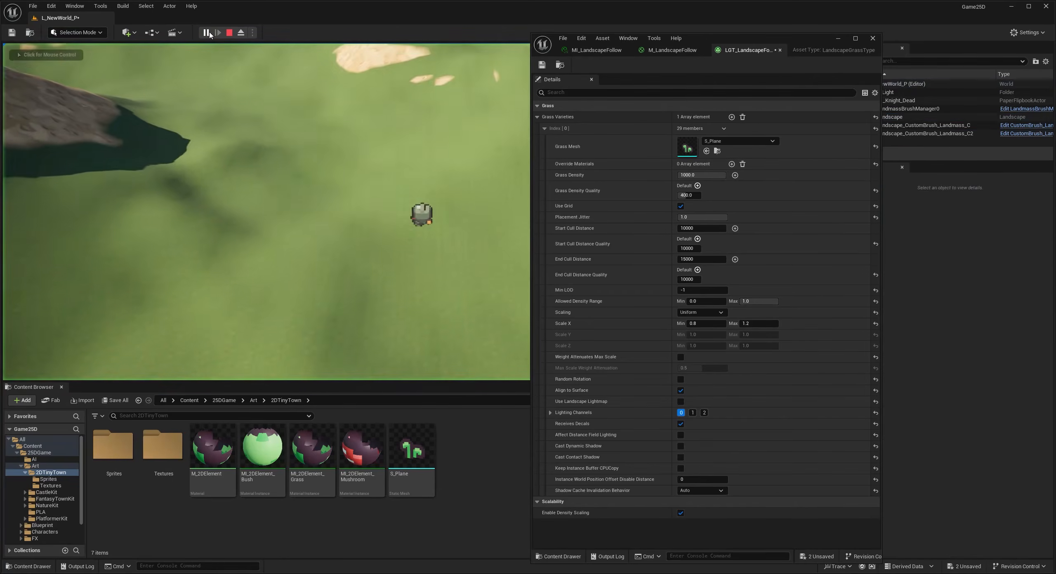
pyautogui.click(381, 190)
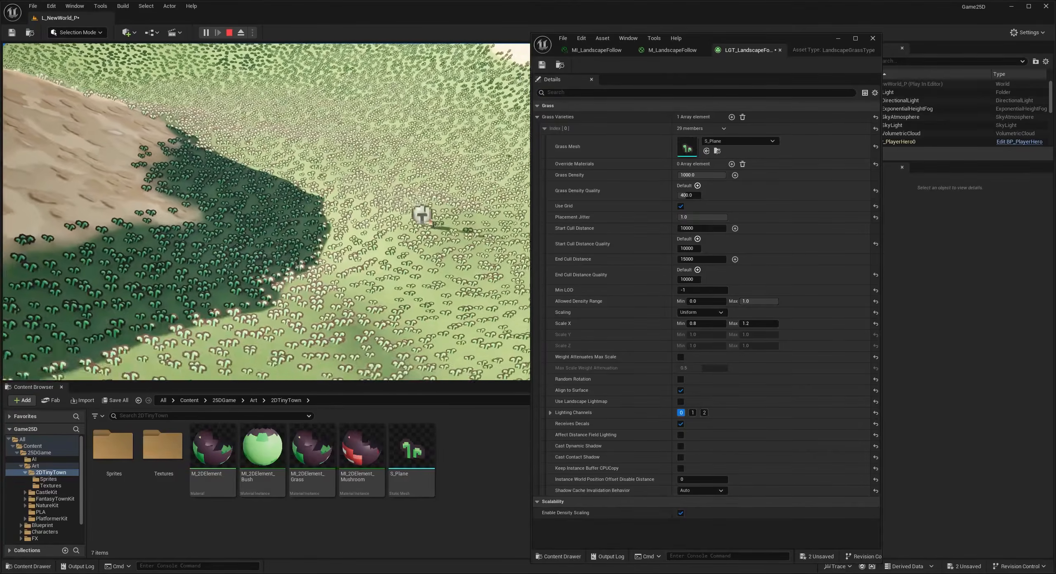
pyautogui.press('Escape')
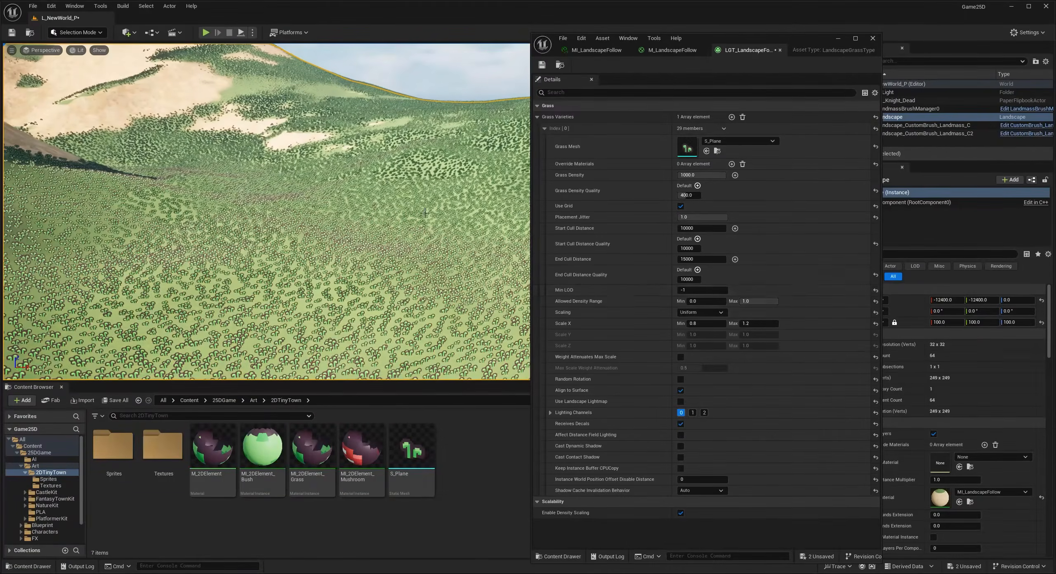
# Step: Collapse the Index 0 grass variety and duplicate it to create a second variety
pyautogui.click(545, 129)
pyautogui.click(724, 129)
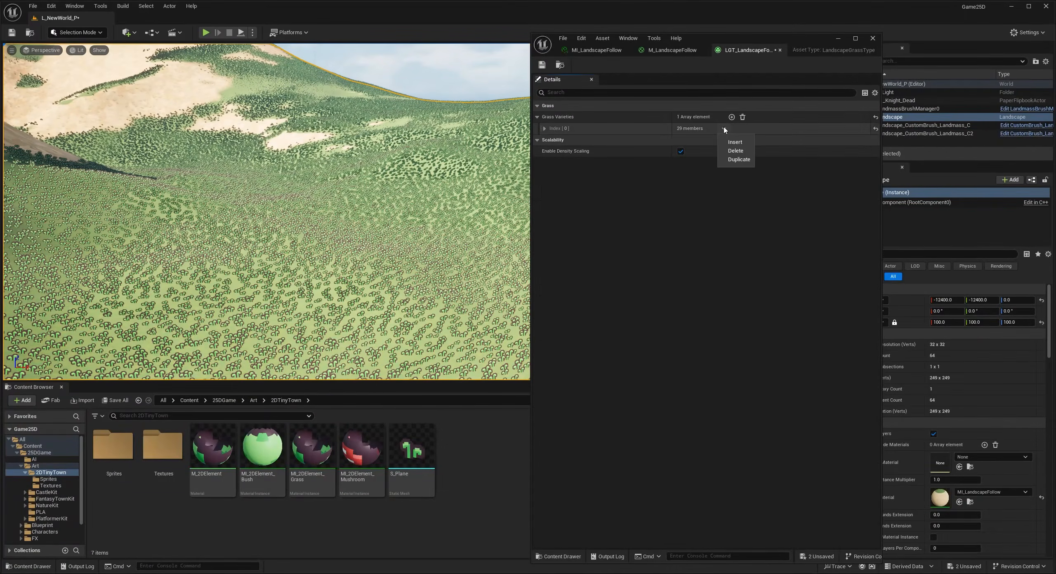
pyautogui.click(739, 160)
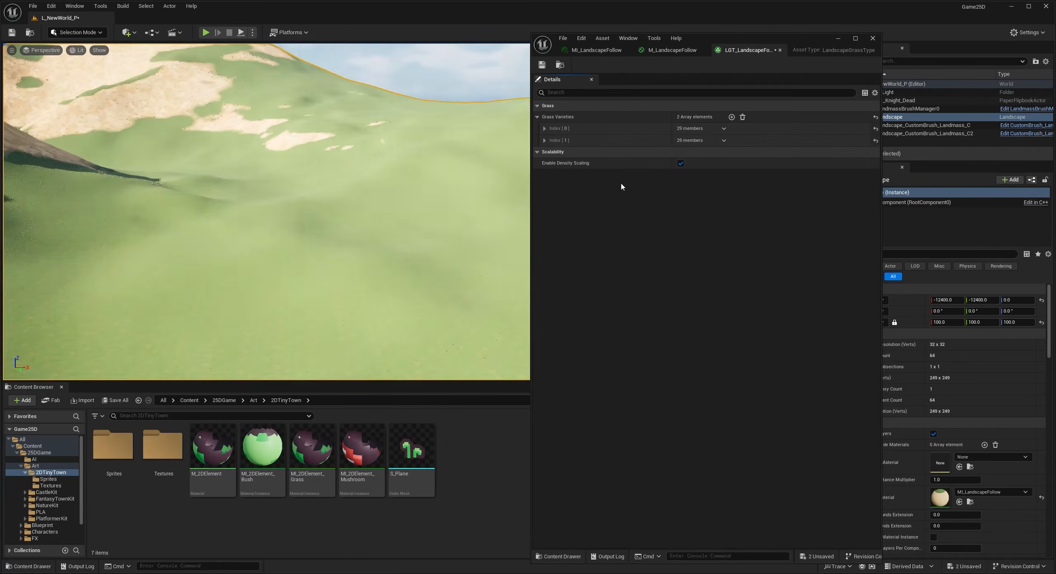
# Step: Add an override material slot to the Index 1 variety, assign MI_2DElement_Bush to it and inspect the bushes up close
pyautogui.click(545, 141)
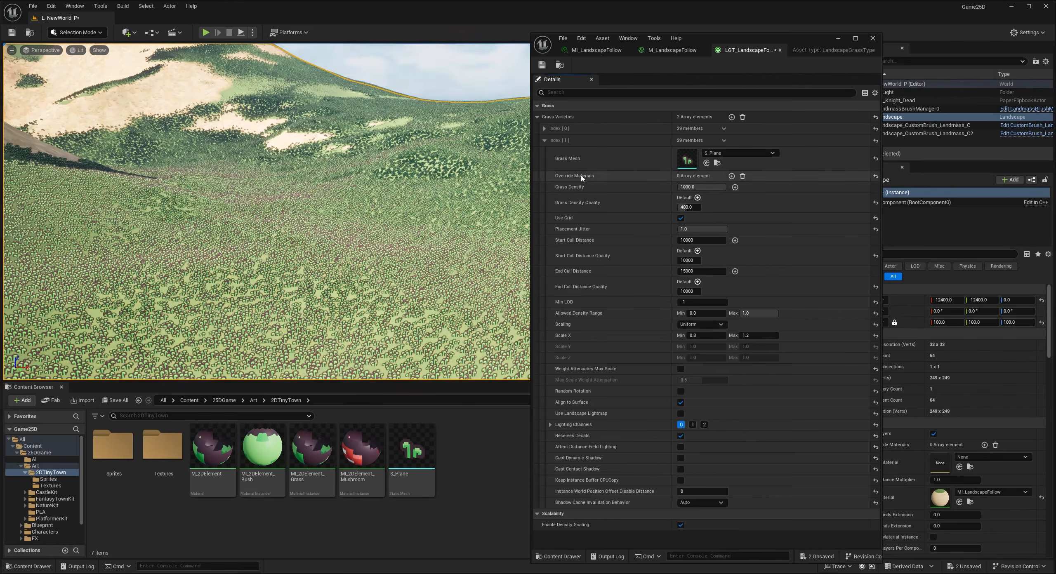
pyautogui.click(731, 176)
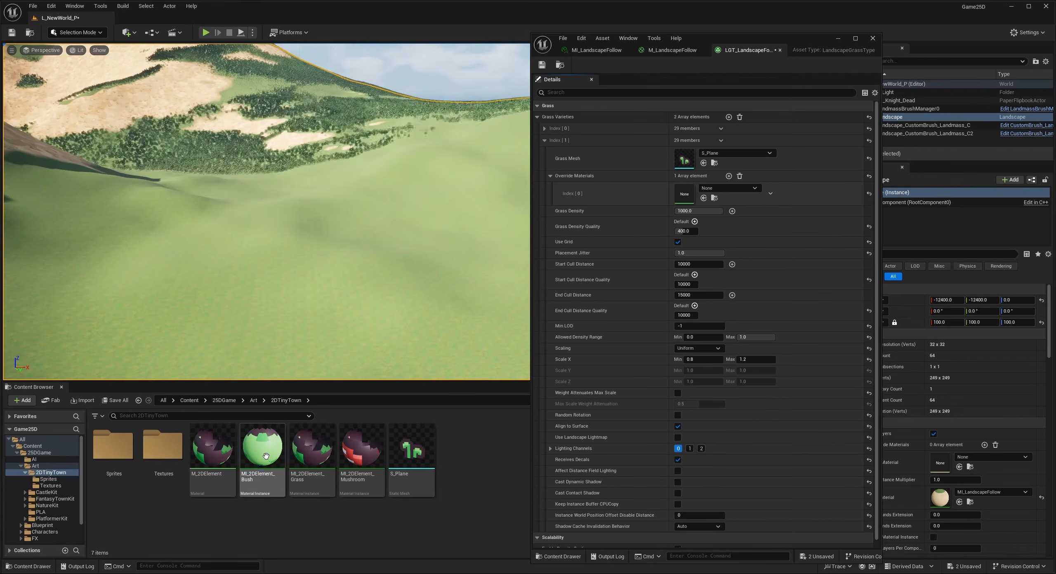
pyautogui.moveTo(266, 456); pyautogui.dragTo(689, 193)
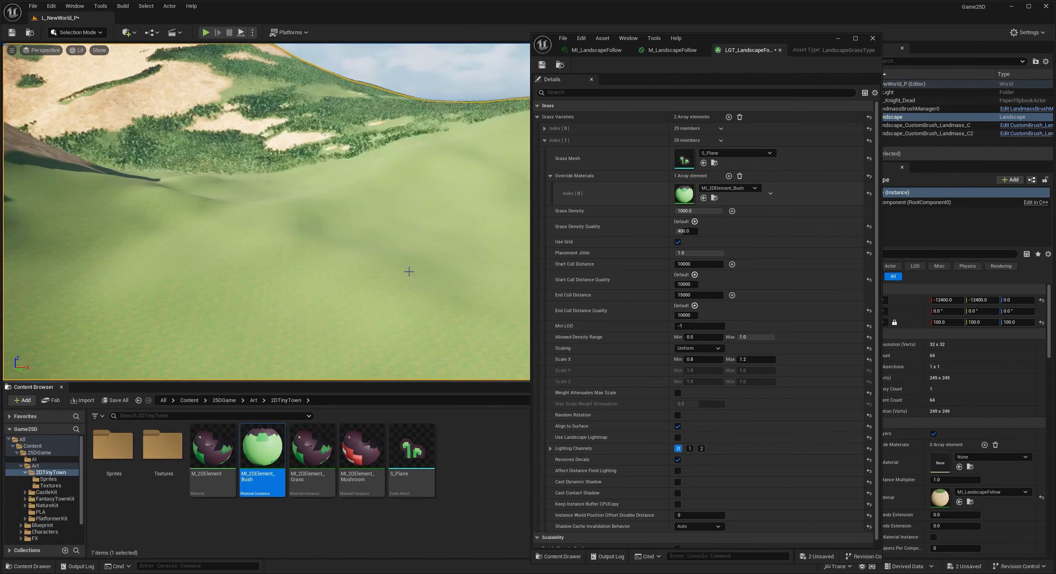
pyautogui.press('w')
pyautogui.moveTo(267, 211); pyautogui.dragTo(272, 256, button='right')
pyautogui.moveTo(369, 276); pyautogui.dragTo(353, 248, button='right')
pyautogui.press('w')
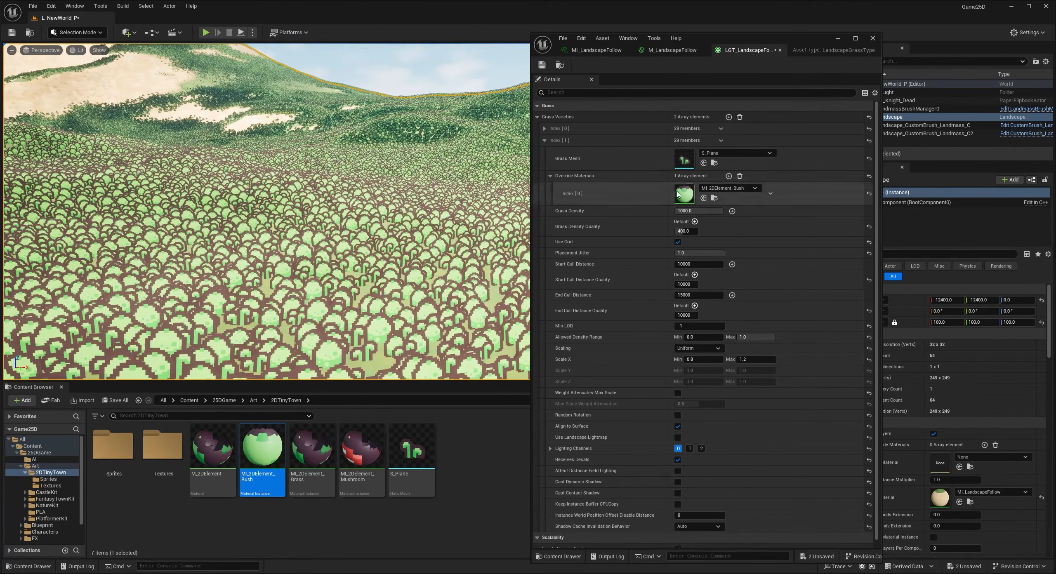
# Step: Set the bush variety's Grass Density to 20 and inspect how the bushes are spread among the grass
pyautogui.click(698, 211)
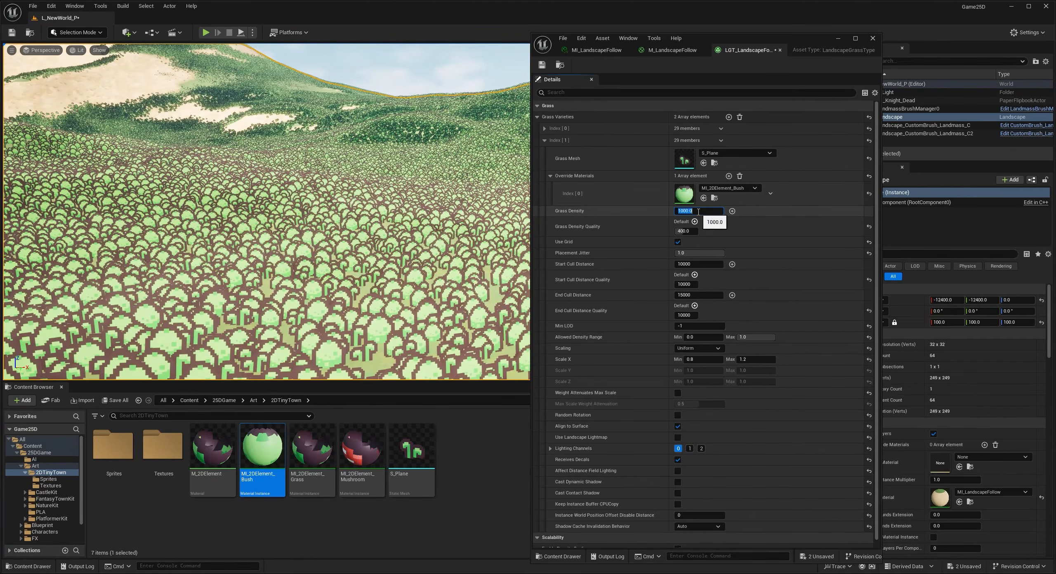
pyautogui.write('20')
pyautogui.press('Return')
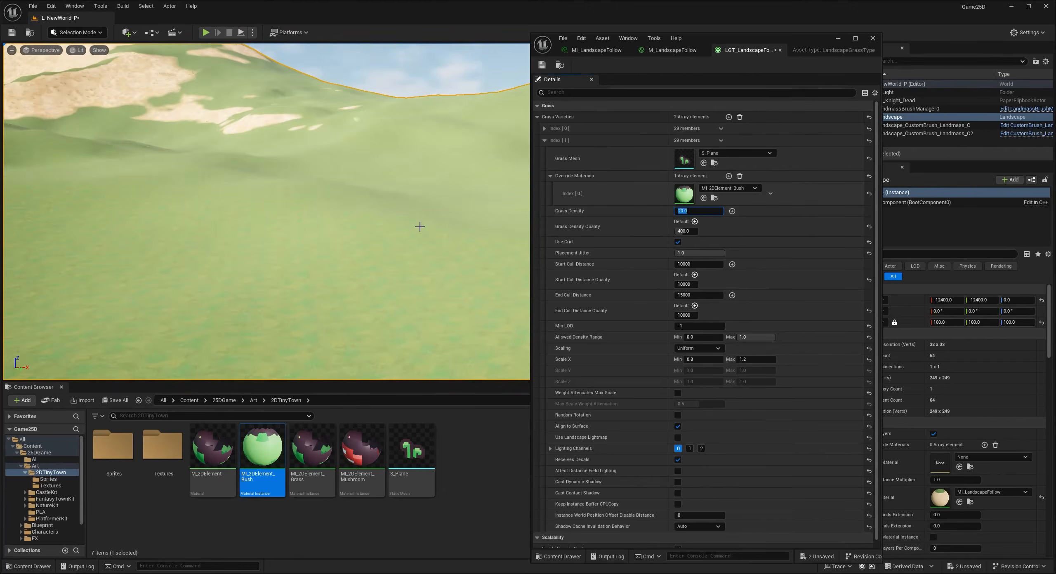
pyautogui.moveTo(419, 226); pyautogui.dragTo(425, 223, button='right')
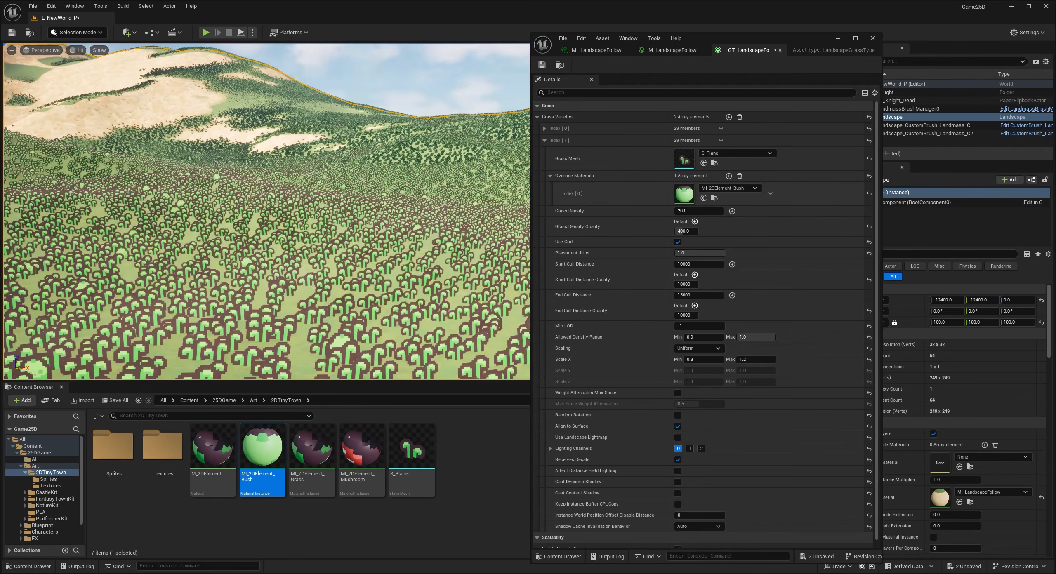
pyautogui.moveTo(425, 223); pyautogui.dragTo(427, 233, button='right')
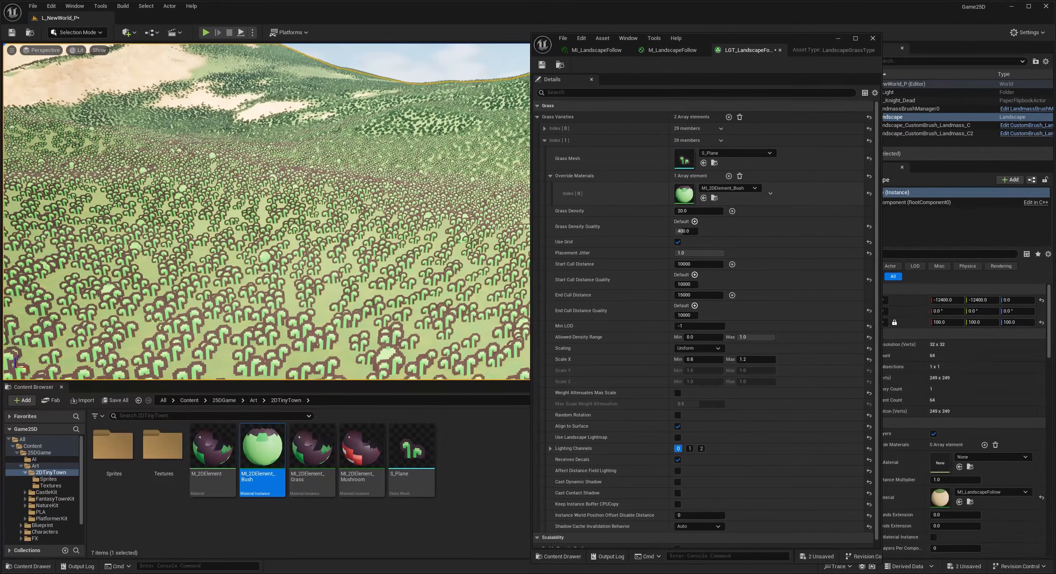
pyautogui.moveTo(259, 272)
pyautogui.mouseDown(button='right')
pyautogui.moveTo(240, 262)
pyautogui.moveTo(255, 261)
pyautogui.mouseUp(button='right')
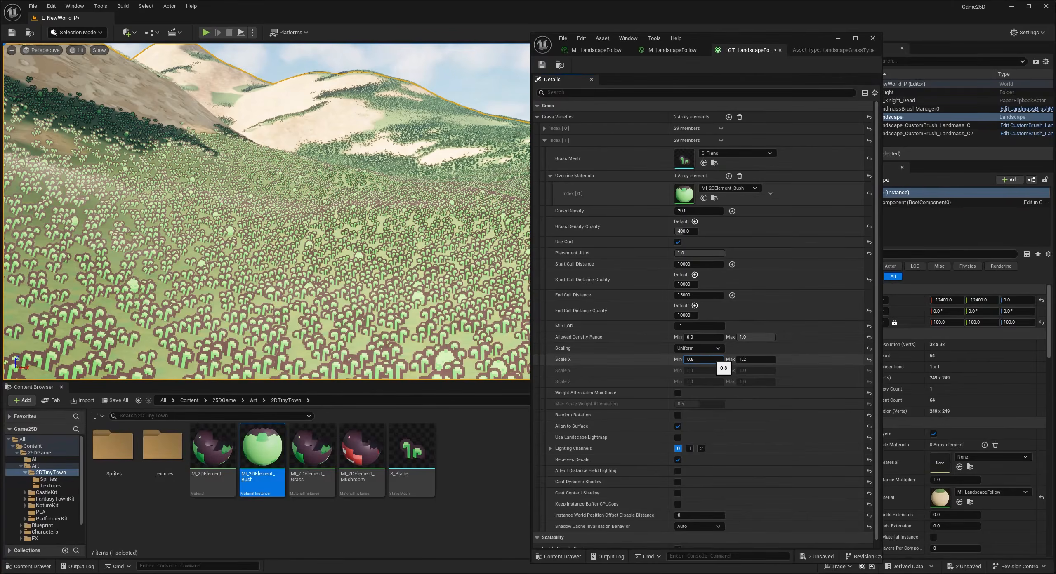
# Step: Double the bush variety's Scale X range to a minimum of 1.6 and a maximum of 3.2
pyautogui.press('Return')
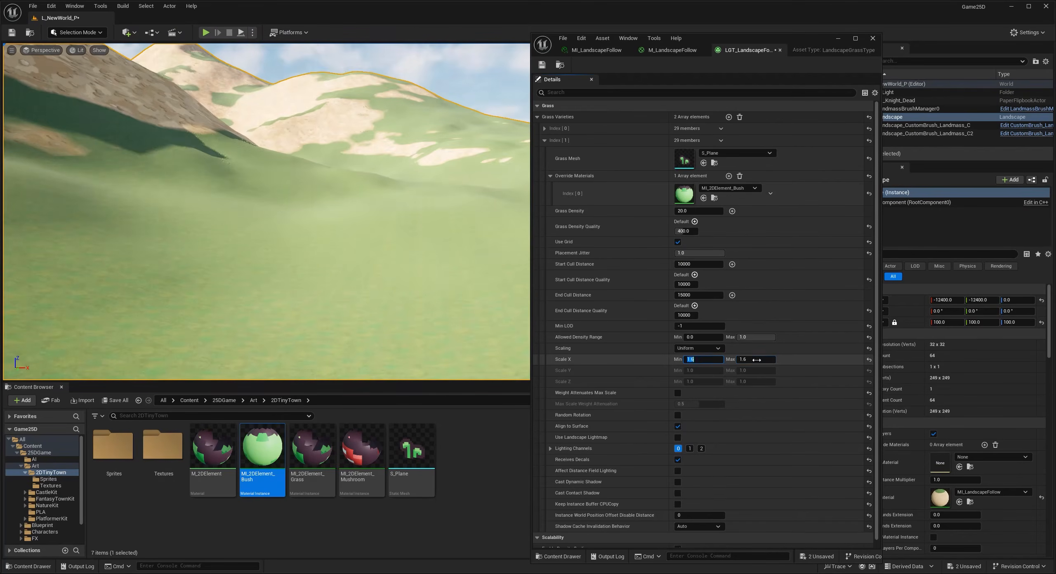
pyautogui.write('*2')
pyautogui.press('Return')
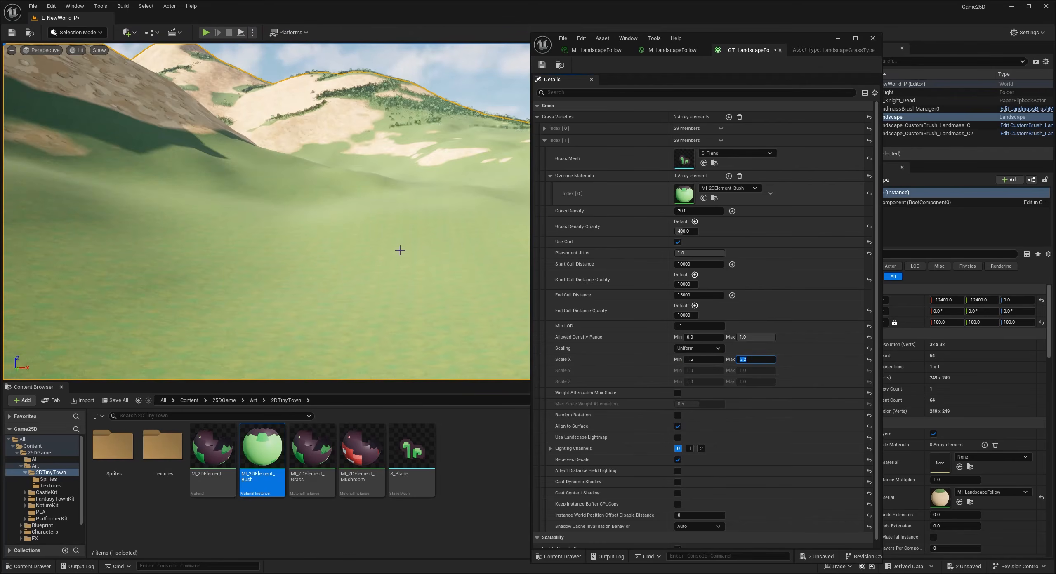
pyautogui.moveTo(401, 252); pyautogui.dragTo(462, 252, button='right')
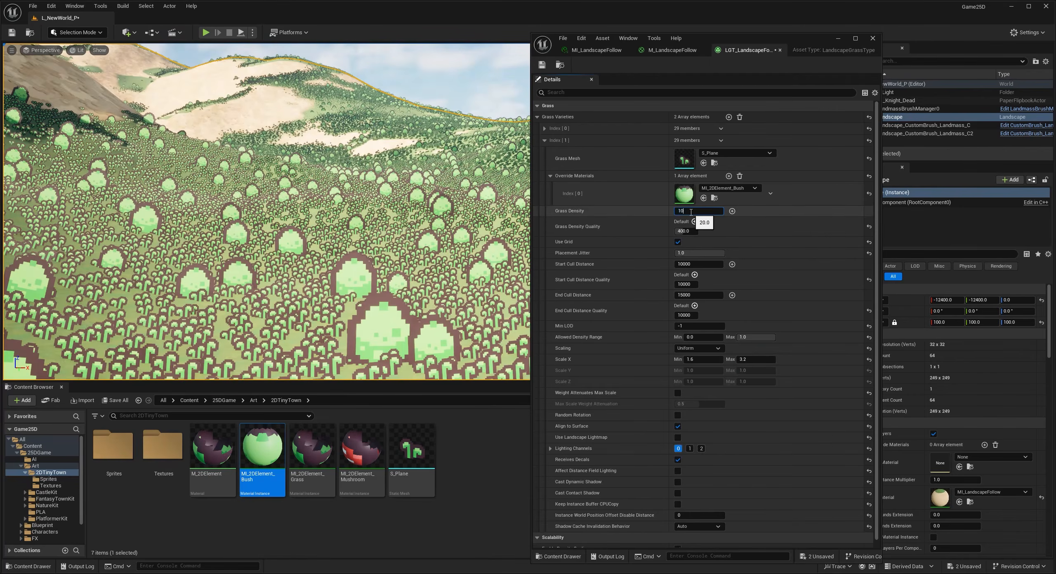
# Step: Try a Grass Density of 10 and then 5 for the bush variety
pyautogui.click(692, 212)
pyautogui.write('10')
pyautogui.press('Return')
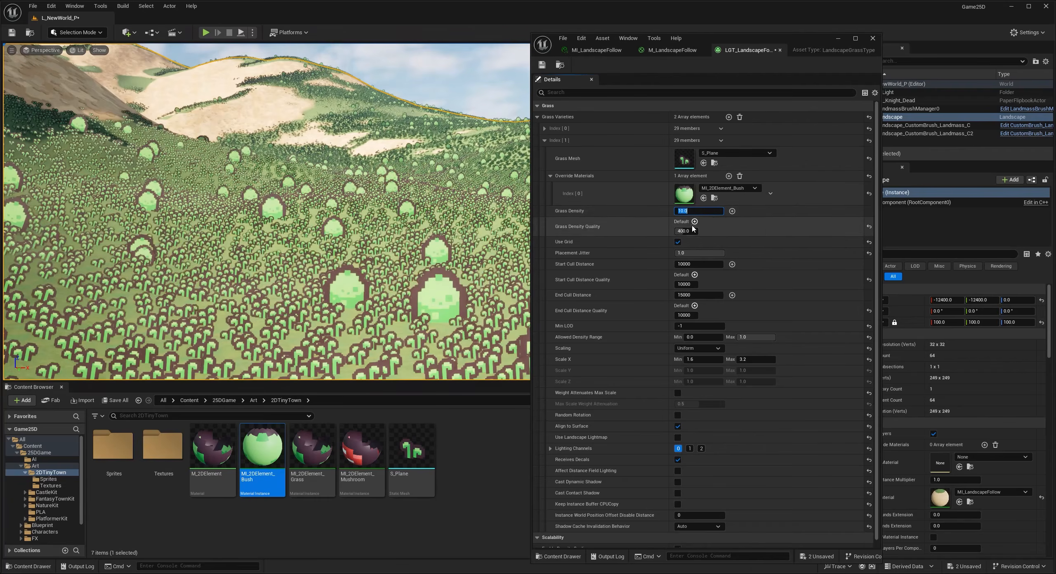
pyautogui.write('5')
pyautogui.press('Return')
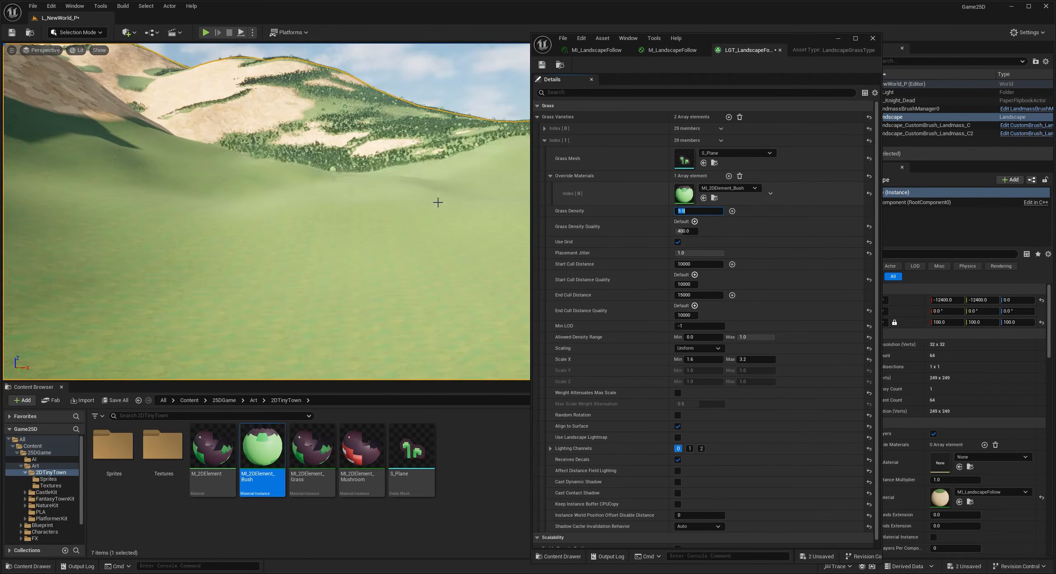
pyautogui.moveTo(436, 202); pyautogui.dragTo(244, 51, button='right')
# Step: Play the level and walk the character around to judge the bush density, and stop the session
pyautogui.click(205, 33)
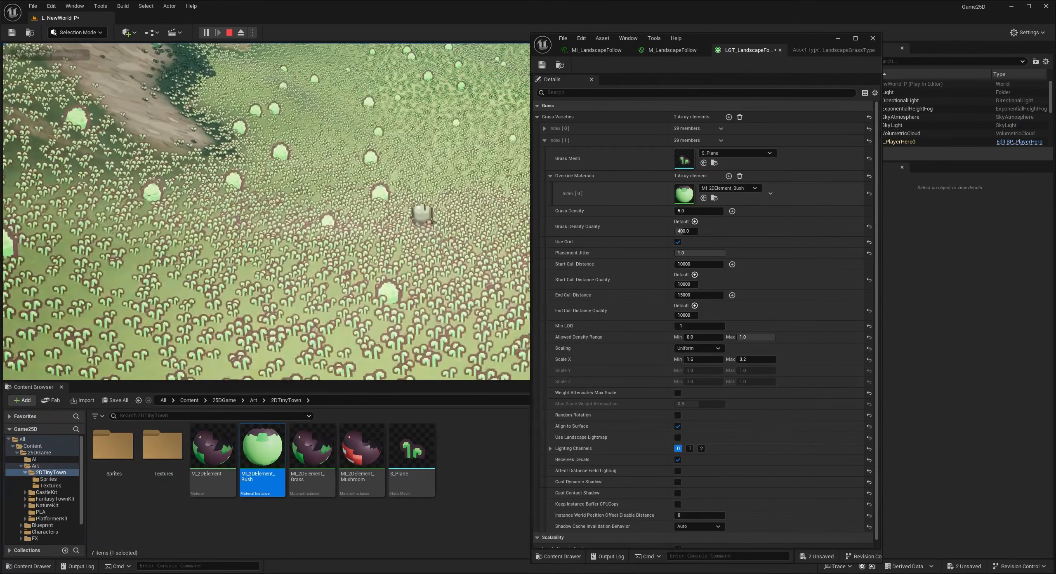
pyautogui.press('w')
pyautogui.press('a')
pyautogui.press('s')
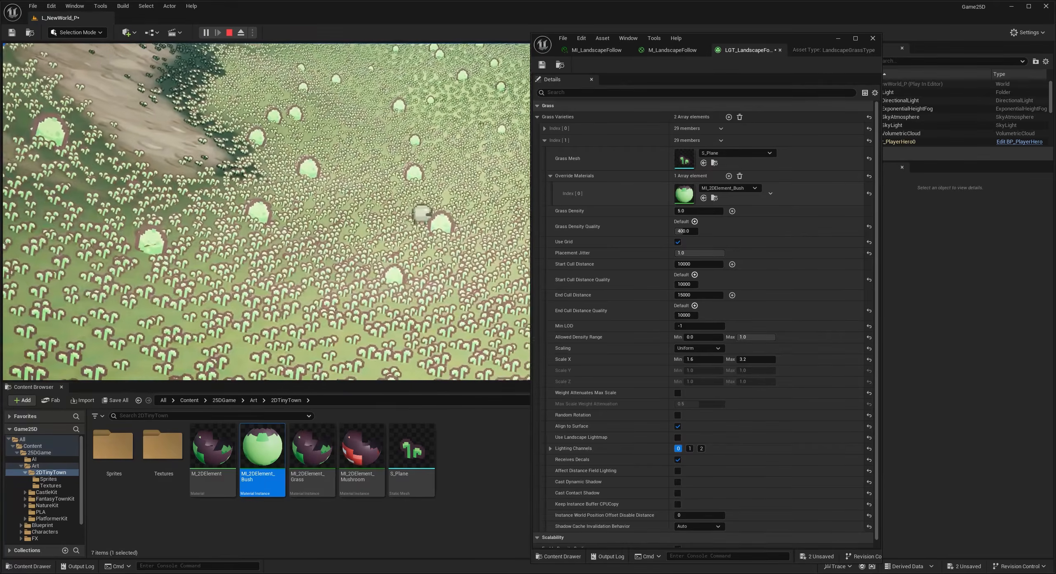
pyautogui.press('d')
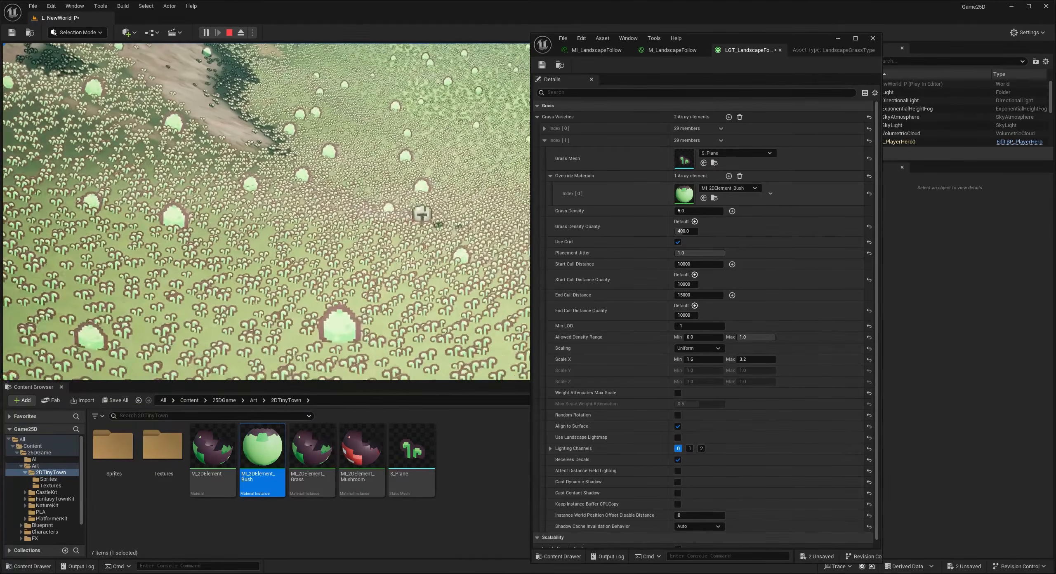
pyautogui.press('Escape')
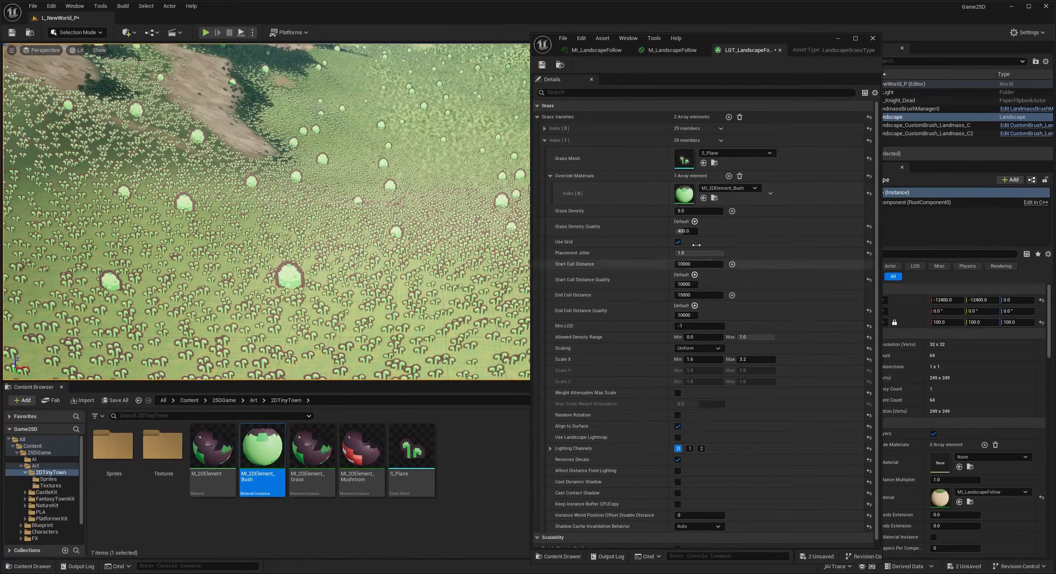
# Step: Set the bush variety's Grass Density to 2 and view the sparser bushes across the landscape
pyautogui.click(687, 213)
pyautogui.write('2')
pyautogui.press('Return')
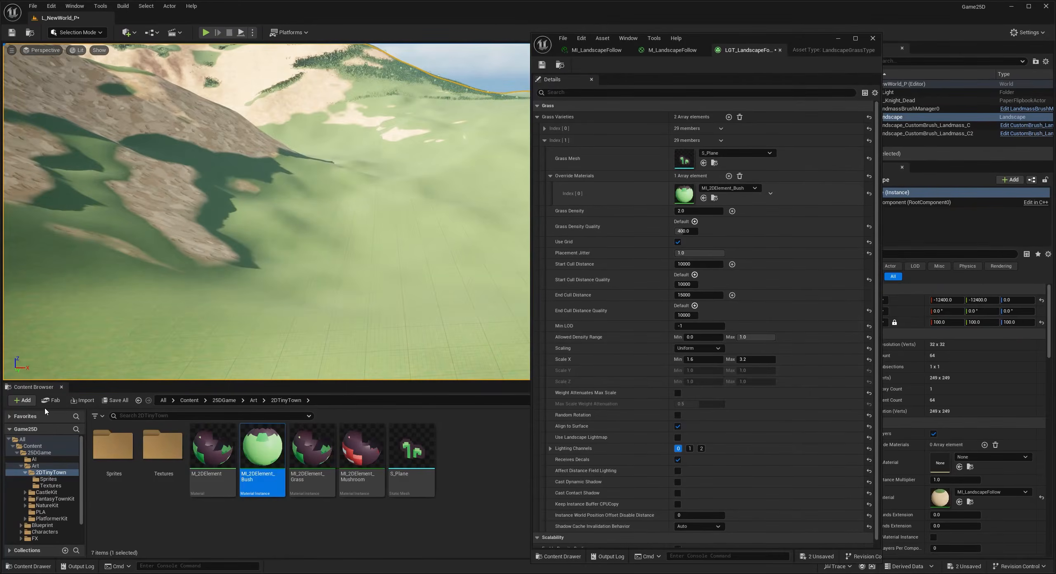
pyautogui.moveTo(378, 264); pyautogui.dragTo(378, 257, button='right')
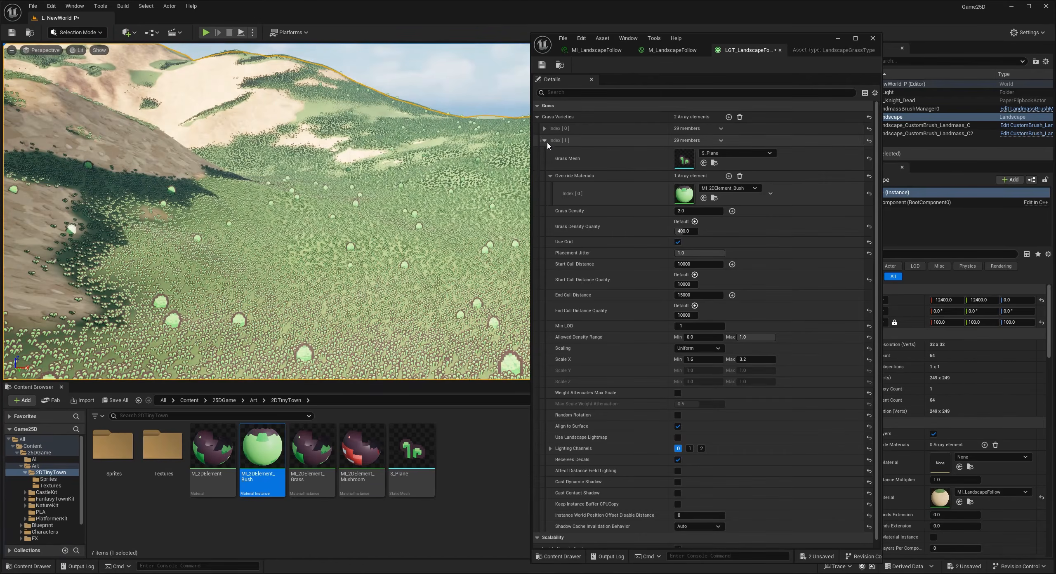
# Step: Collapse the bush variety and create a third grass variety by duplicating Index 0
pyautogui.click(544, 140)
pyautogui.click(724, 128)
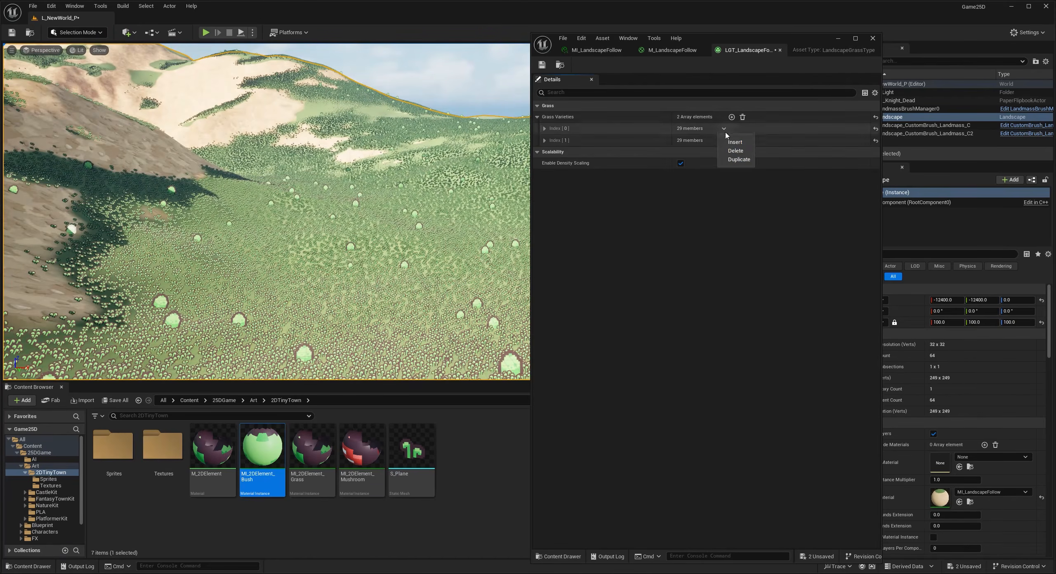
pyautogui.click(739, 160)
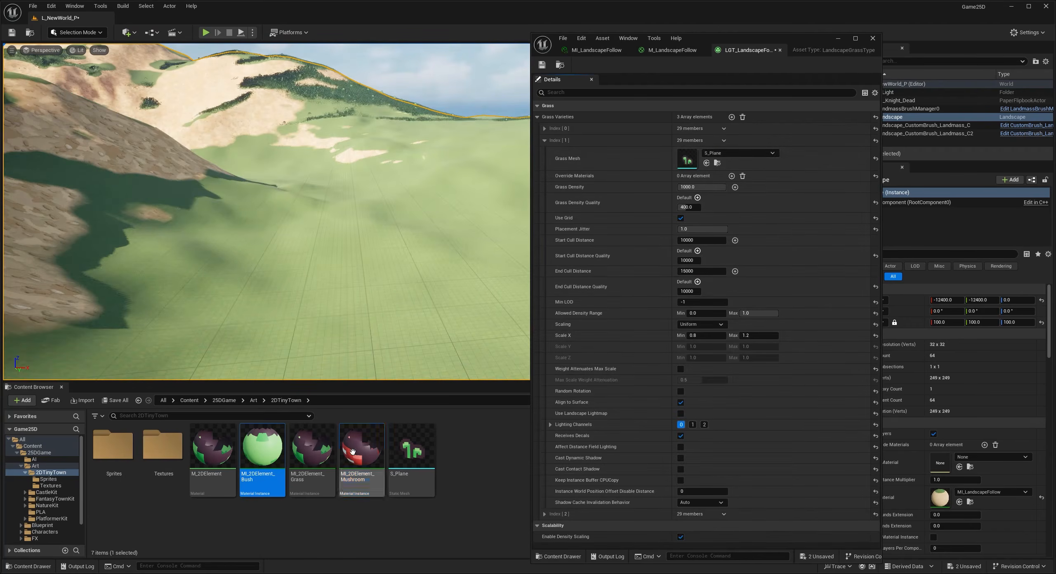
# Step: Add an override material to the Index 1 grass variety and assign MI_2DElement_Mushroom to it
pyautogui.moveTo(362, 448); pyautogui.dragTo(695, 163)
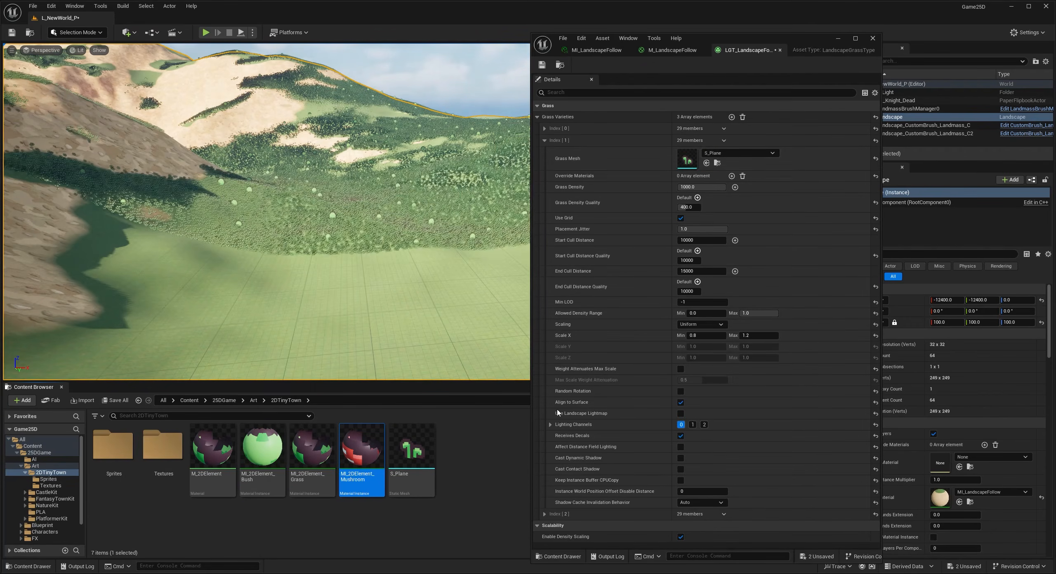
pyautogui.click(732, 176)
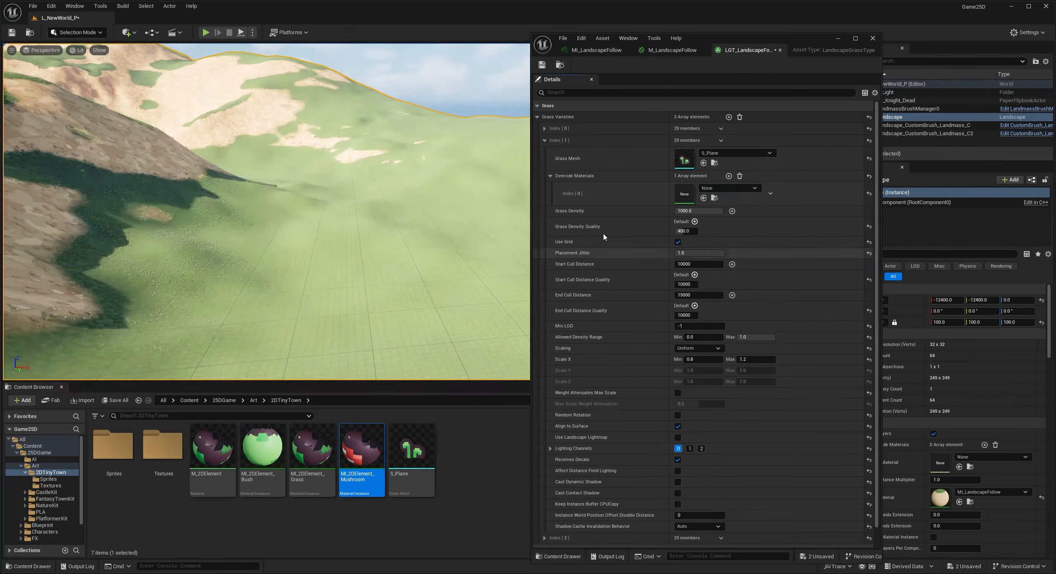
pyautogui.moveTo(362, 448); pyautogui.dragTo(681, 201)
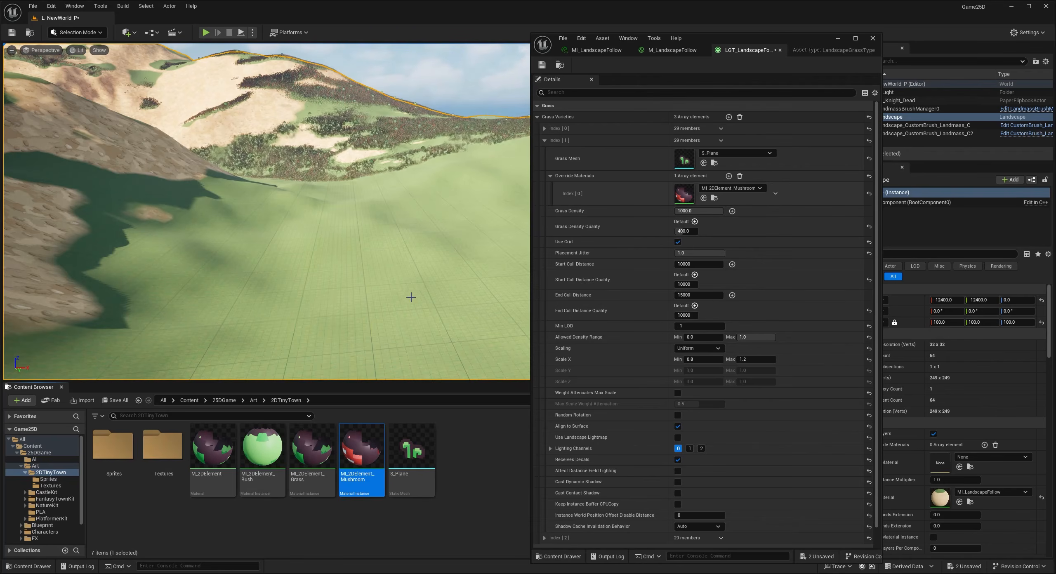
pyautogui.moveTo(362, 256); pyautogui.dragTo(367, 255, button='right')
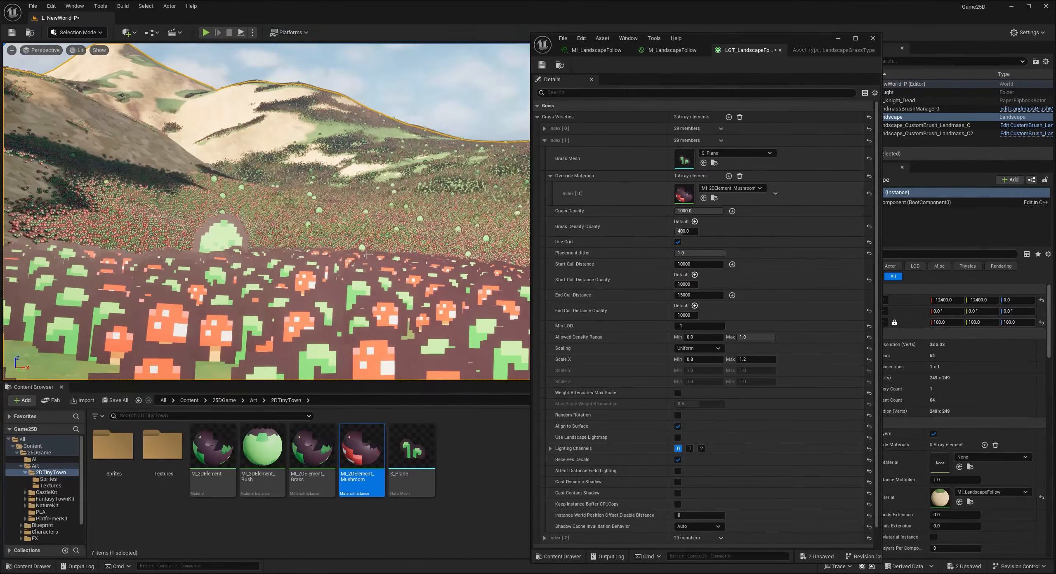
# Step: Try a Grass Density of 10 for the mushroom variety and inspect the mushrooms across the landscape
pyautogui.click(690, 211)
pyautogui.write('10')
pyautogui.press('Return')
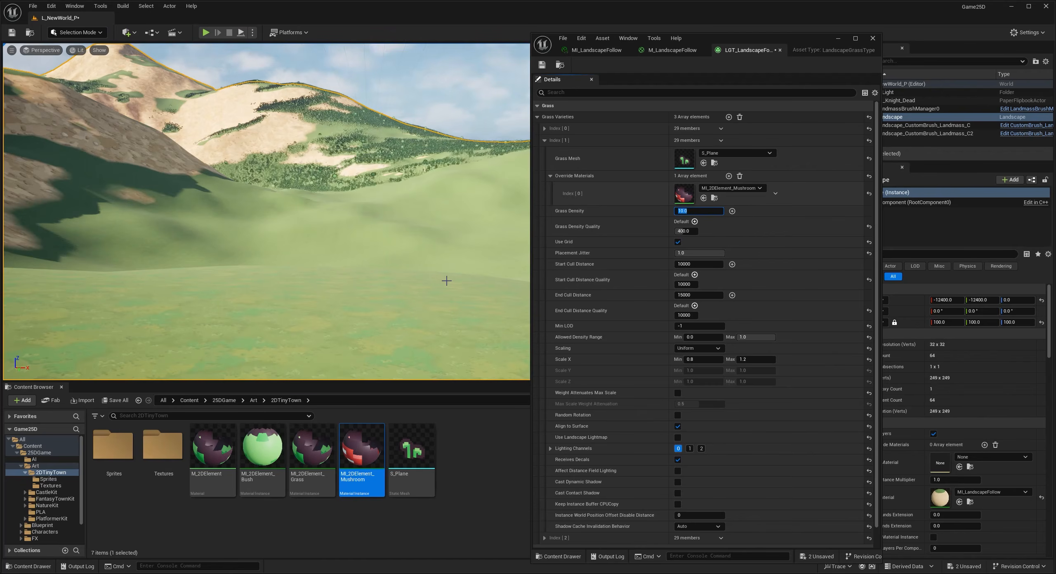
pyautogui.moveTo(437, 264); pyautogui.dragTo(397, 284, button='right')
pyautogui.press('w')
pyautogui.press('s')
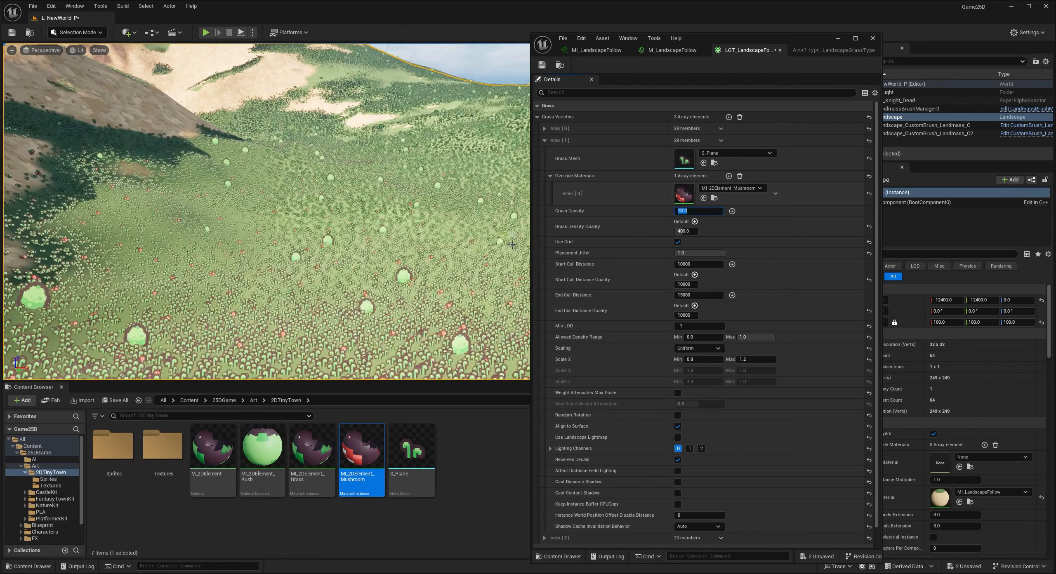
# Step: Try a Grass Density of 100 for the mushroom variety and save the grass type asset
pyautogui.click(692, 211)
pyautogui.write('100')
pyautogui.press('Return')
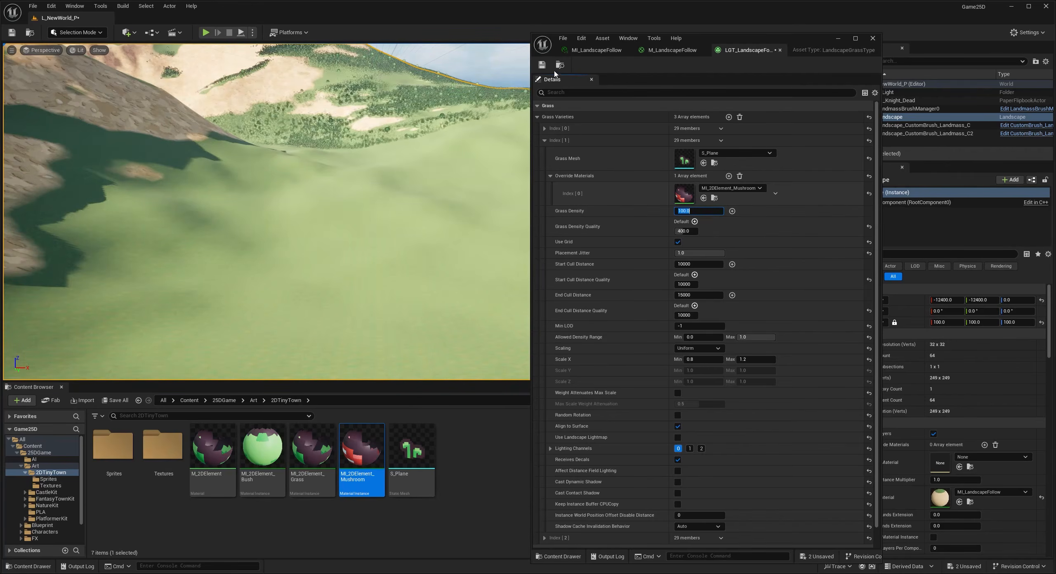
pyautogui.click(541, 65)
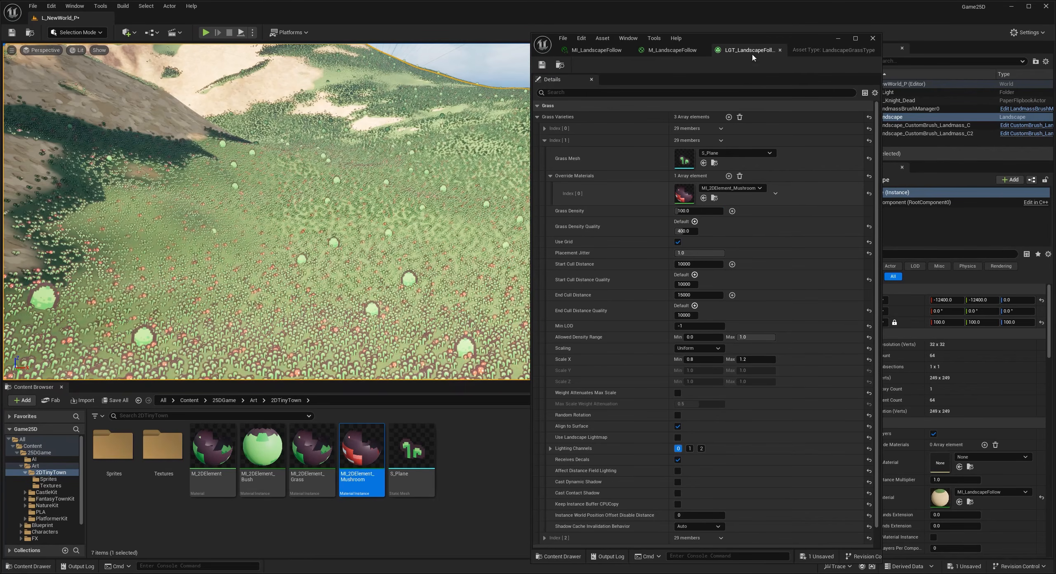
# Step: Play the level and walk the character forward to judge the mushroom density, and stop the session
pyautogui.moveTo(772, 40); pyautogui.dragTo(0, 182)
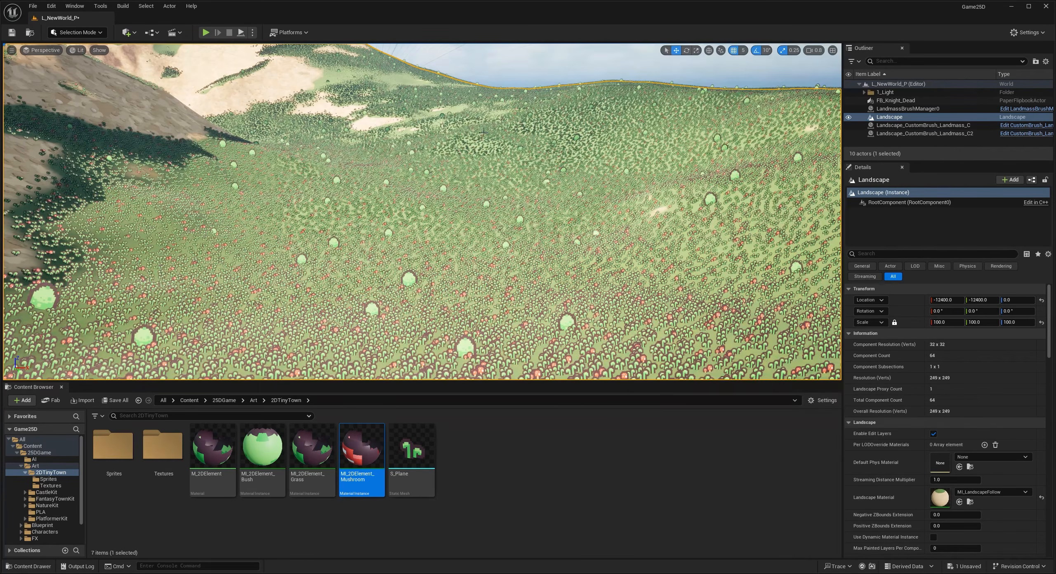
pyautogui.moveTo(484, 132); pyautogui.dragTo(367, 30, button='right')
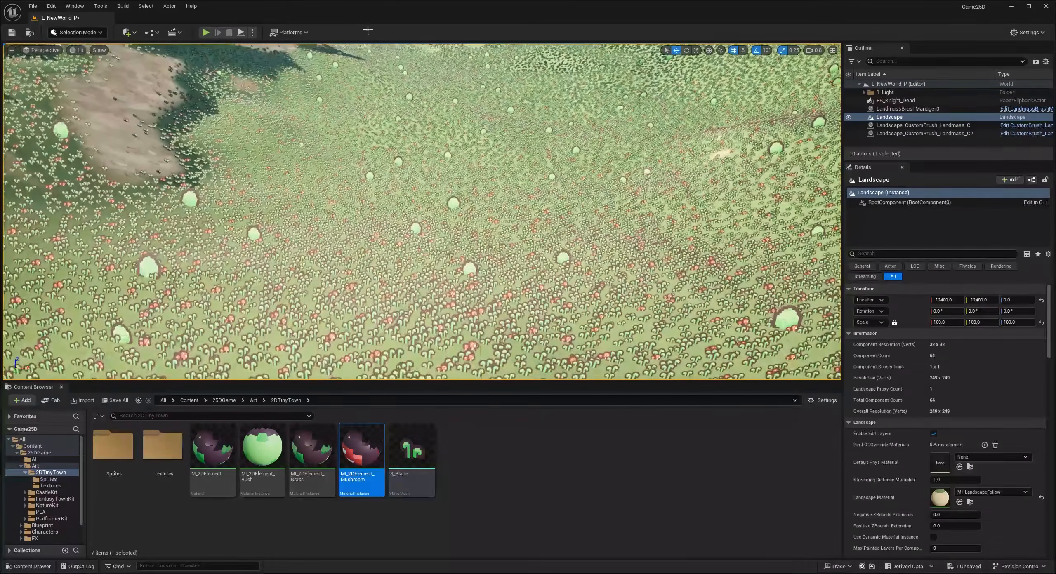
pyautogui.press('w')
pyautogui.click(205, 33)
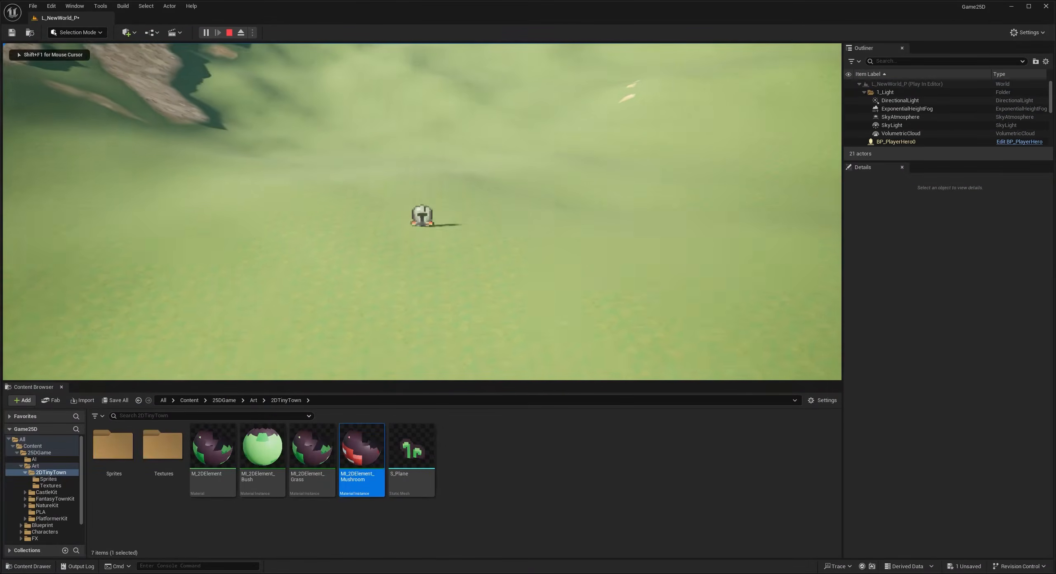
pyautogui.press('w')
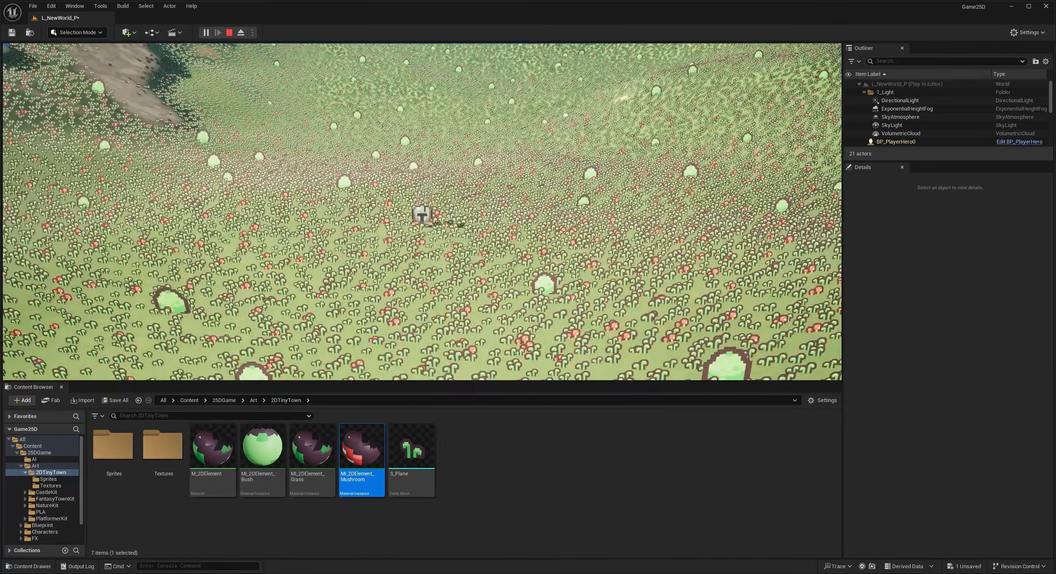
pyautogui.press('Escape')
# Step: Collapse the mushroom variety, set the Index 0 grass variety's Scale X to Min 0.5 and Max 1.0, and save the asset
pyautogui.hotkey('alt', 'Tab')
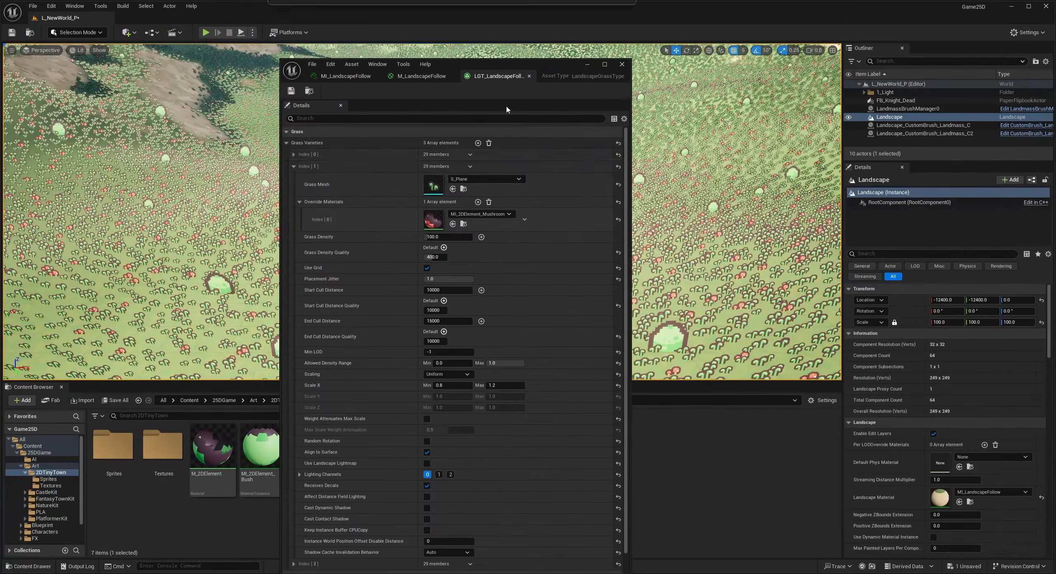
pyautogui.click(297, 166)
pyautogui.click(293, 155)
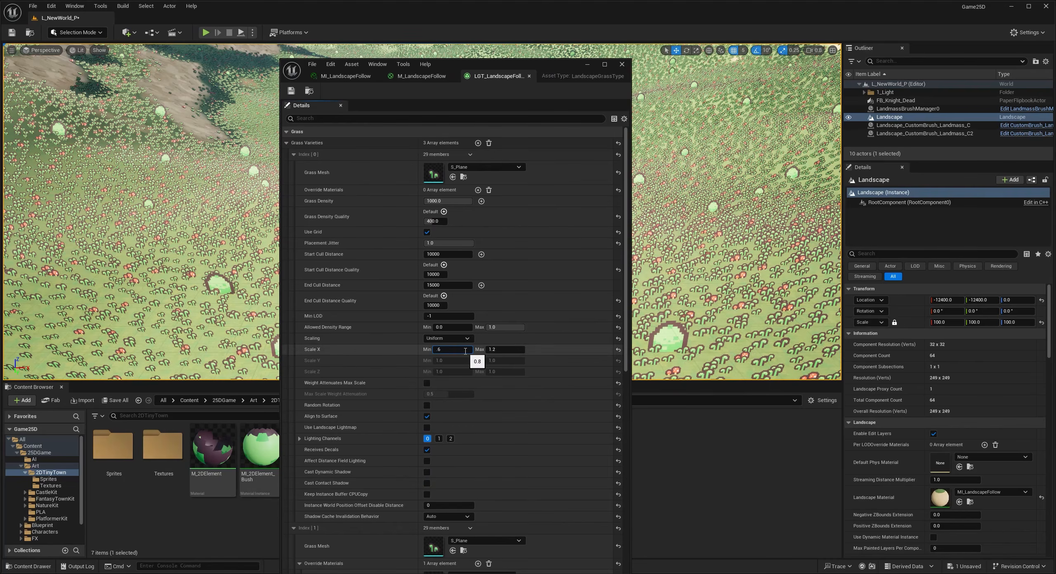
pyautogui.press('Tab')
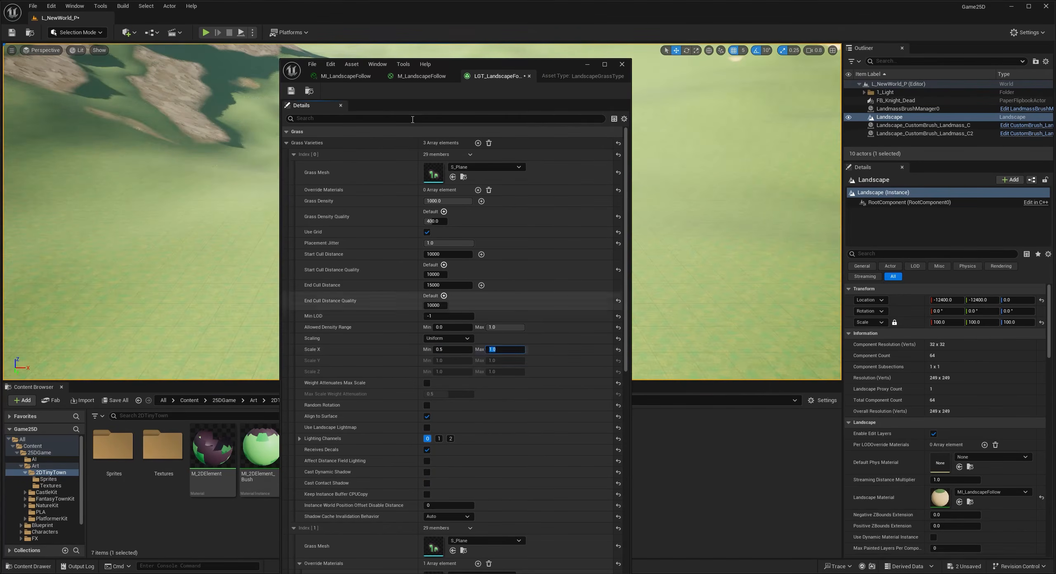
pyautogui.click(588, 64)
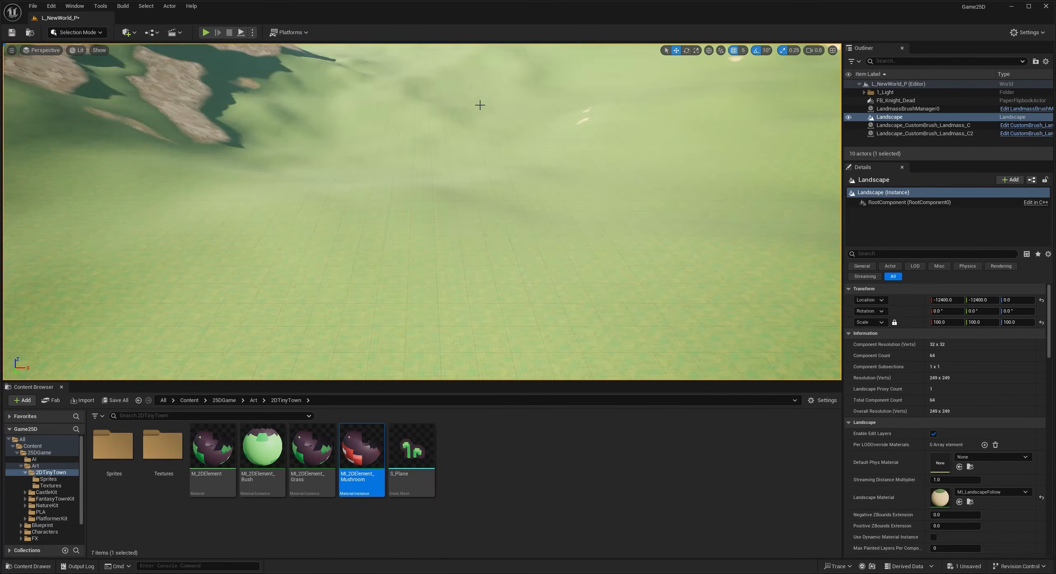
# Step: Play the level and walk the character in several directions to judge the grass scale, and stop the session
pyautogui.moveTo(454, 229); pyautogui.dragTo(462, 208, button='right')
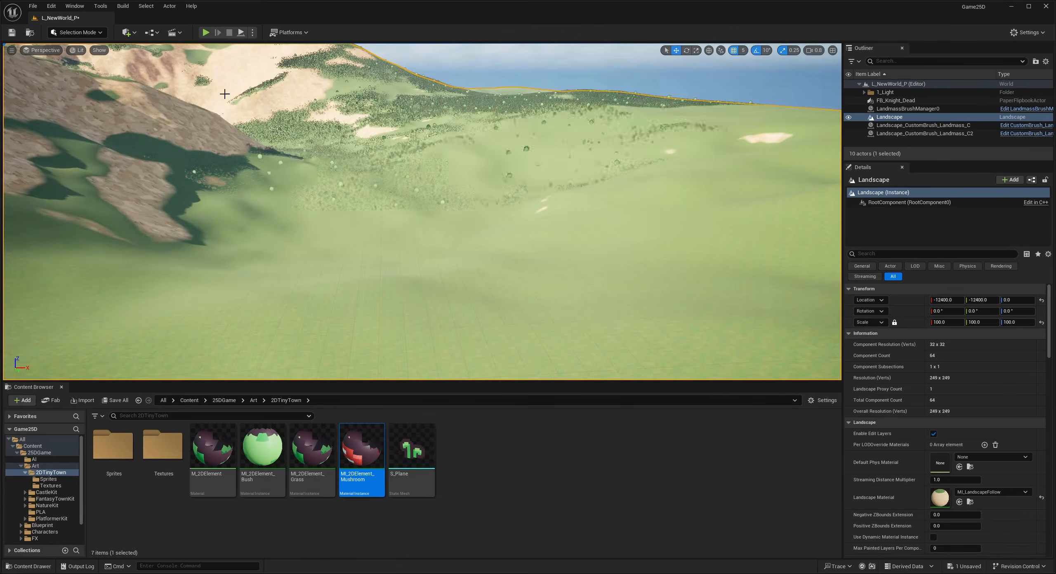
pyautogui.click(205, 33)
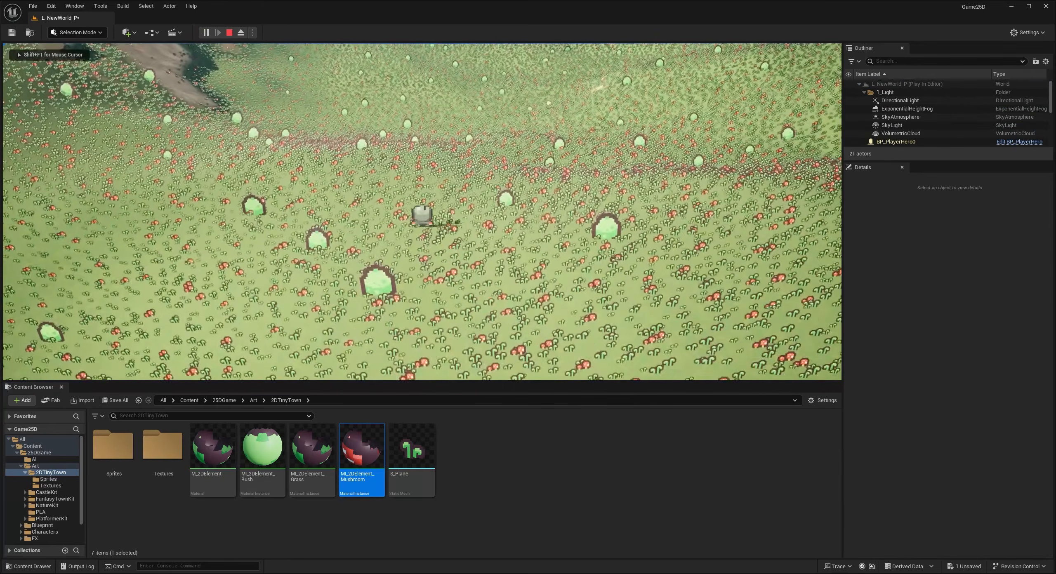
pyautogui.press('d')
pyautogui.press('w')
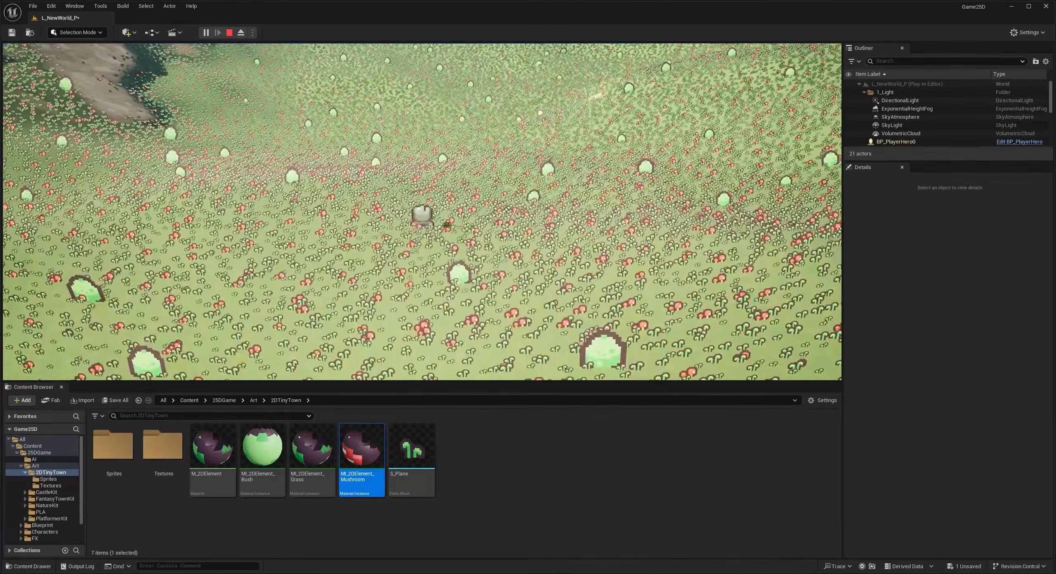
pyautogui.press('a')
pyautogui.press('w')
pyautogui.press('d')
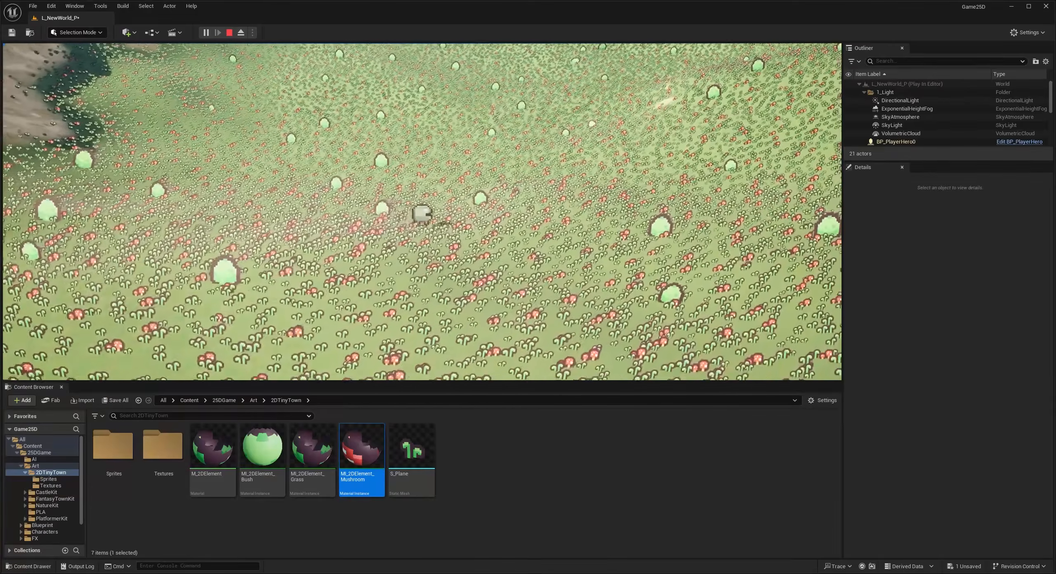
pyautogui.press('s')
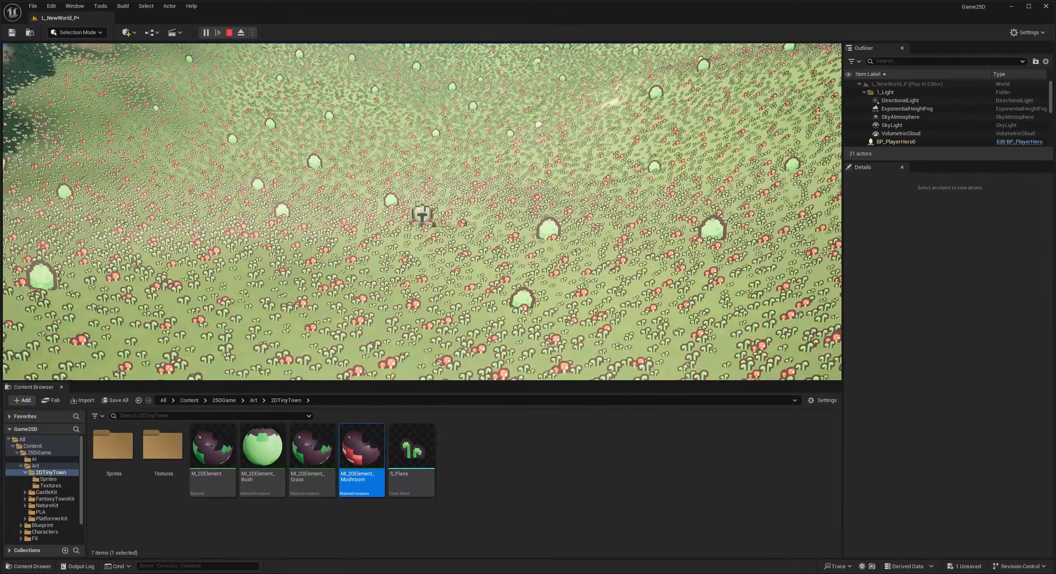
pyautogui.press('Escape')
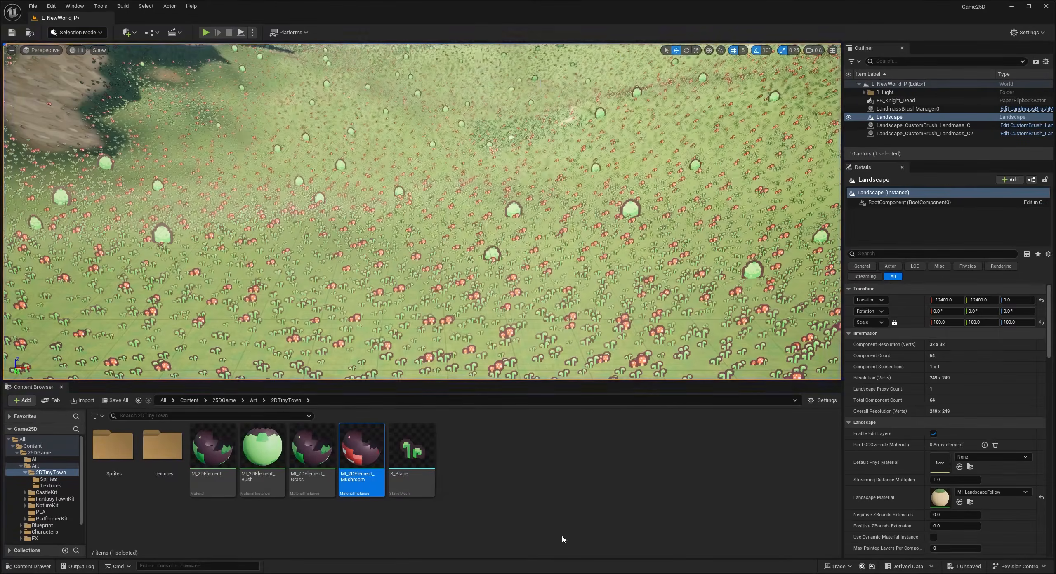
# Step: Reopen LGT_LandscapeFollow, collapse the Index 0 variety, and set the mushroom variety's Grass Density to 50
pyautogui.moveTo(625, 573)
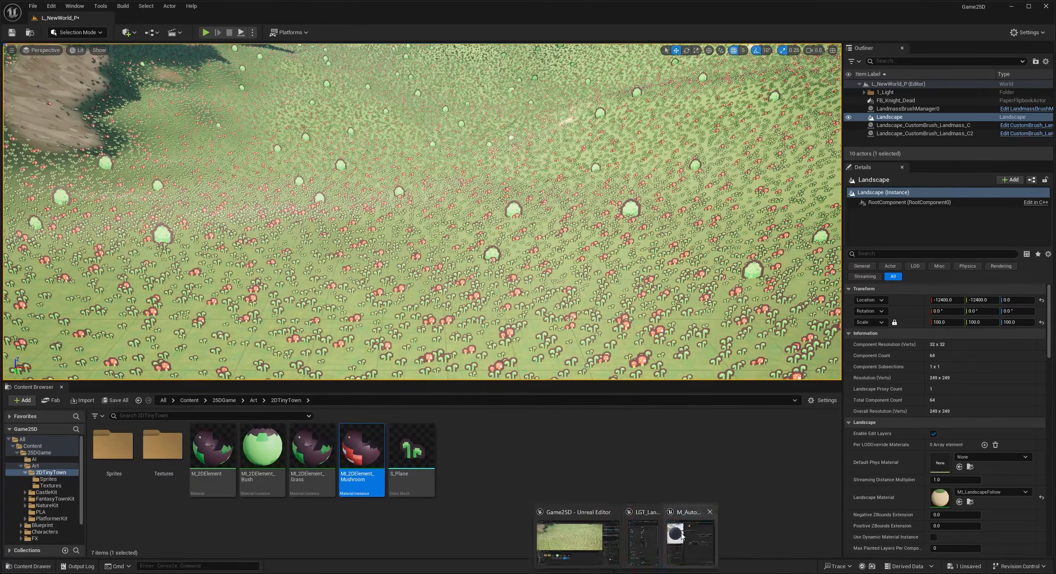
pyautogui.click(646, 539)
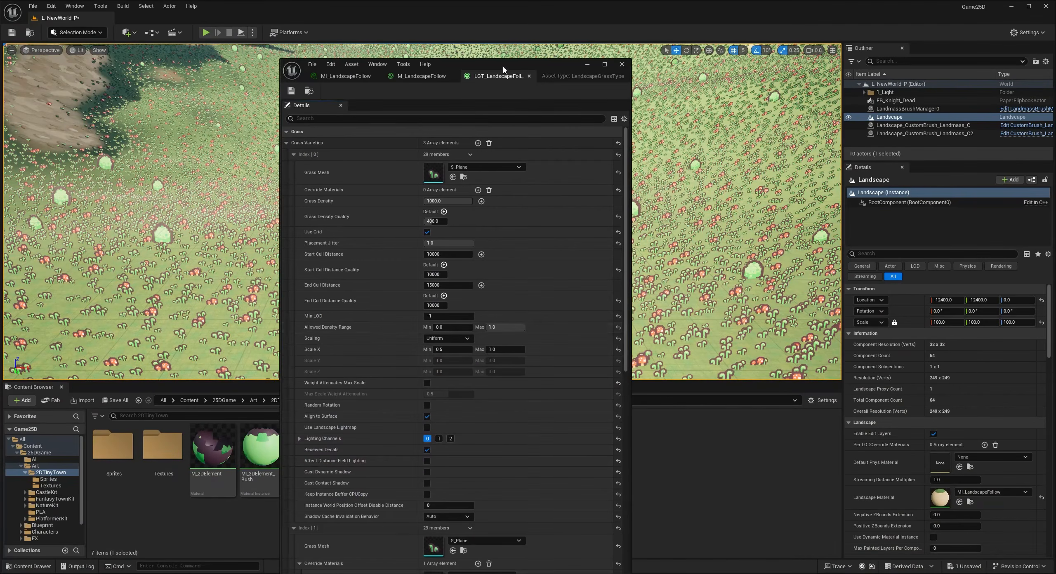
pyautogui.moveTo(503, 69); pyautogui.dragTo(546, 54)
pyautogui.click(337, 139)
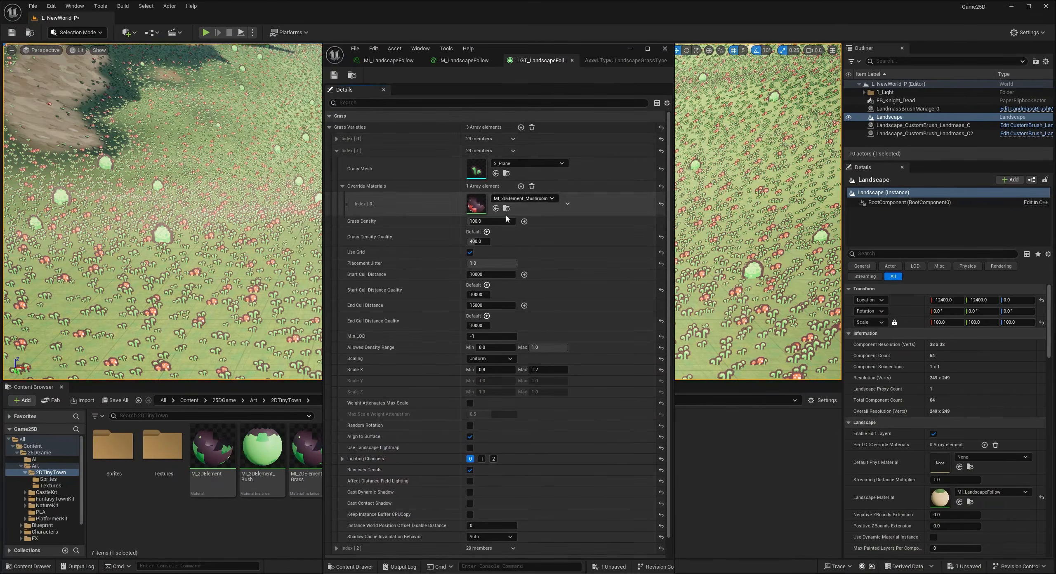
pyautogui.click(494, 222)
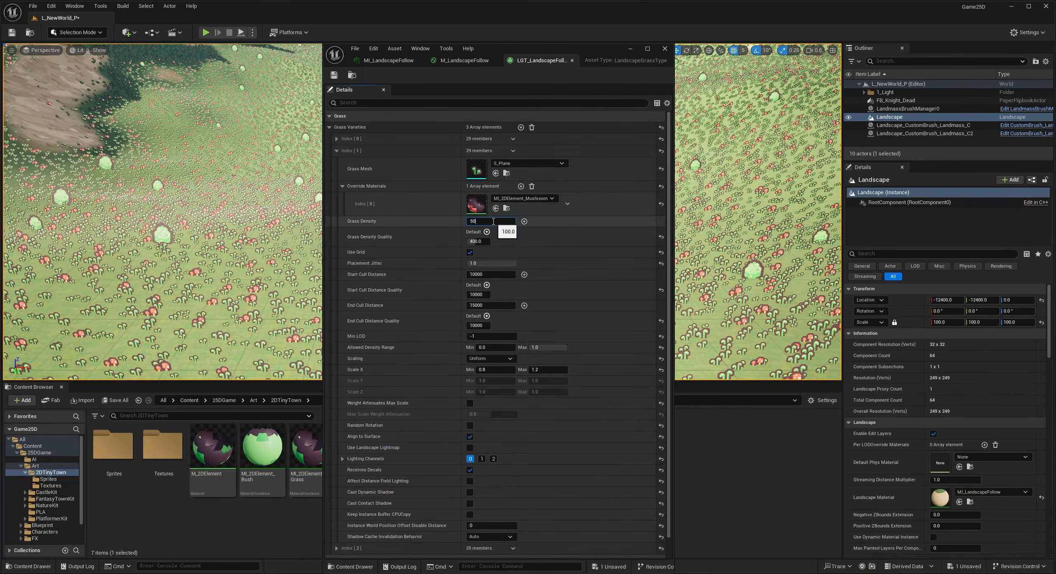
pyautogui.press('Return')
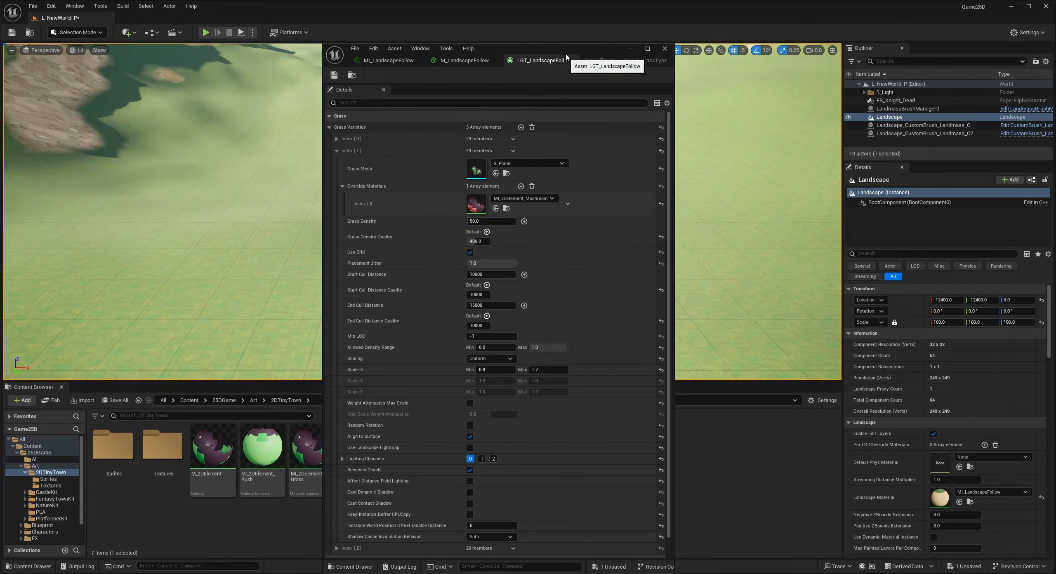
pyautogui.moveTo(562, 50); pyautogui.dragTo(0, 124)
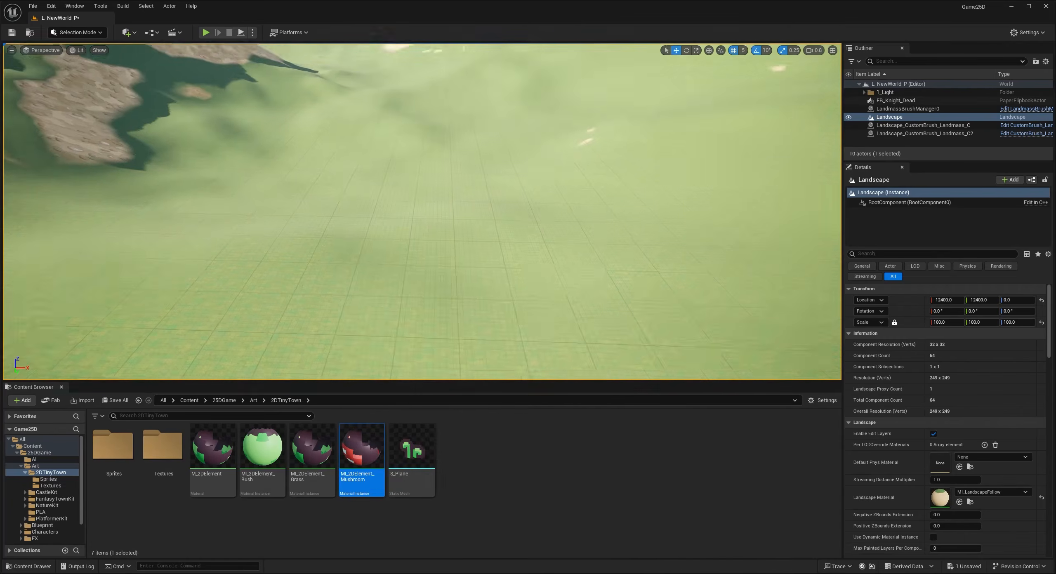
# Step: Play the level and walk the character among the mushrooms at the reduced density, and stop the session
pyautogui.moveTo(453, 153); pyautogui.dragTo(456, 156, button='right')
pyautogui.click(205, 32)
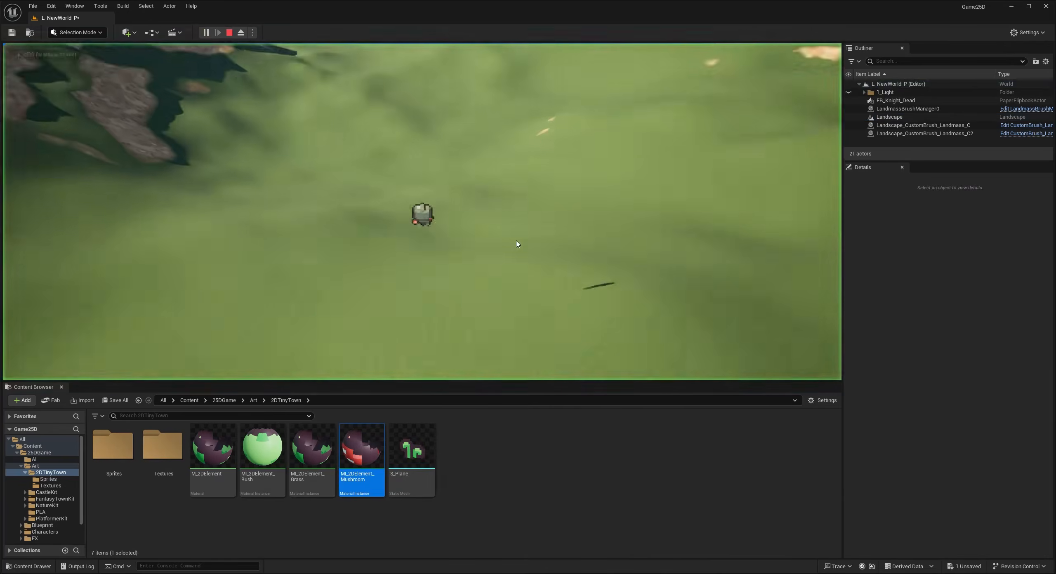
pyautogui.press('a')
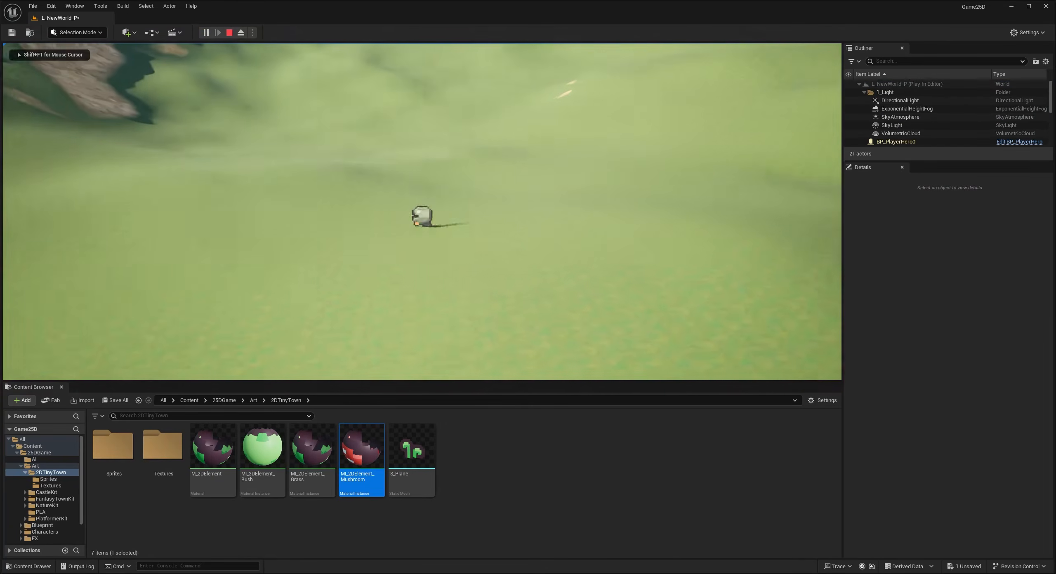
pyautogui.press('s')
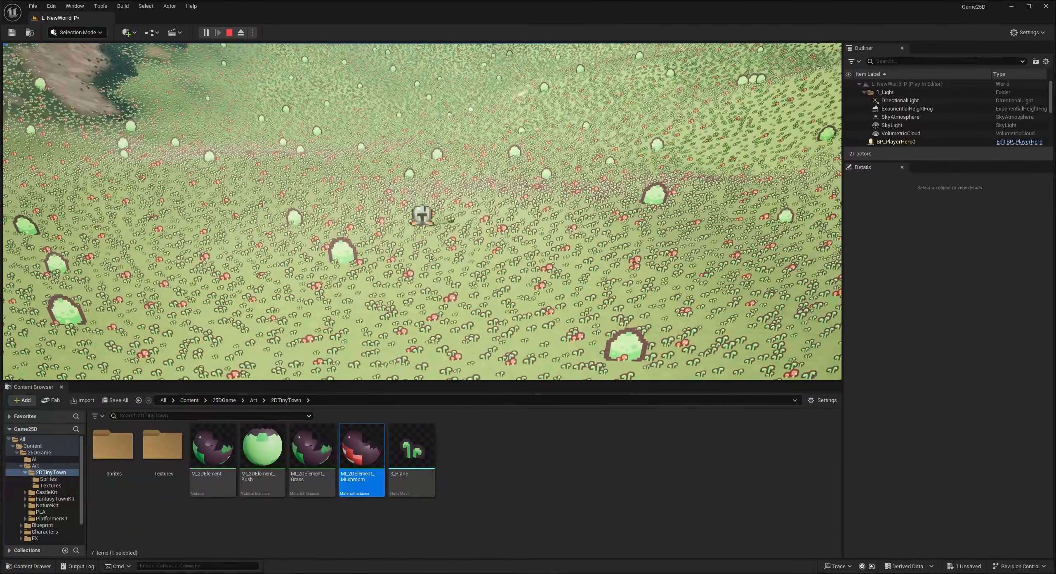
pyautogui.press('Escape')
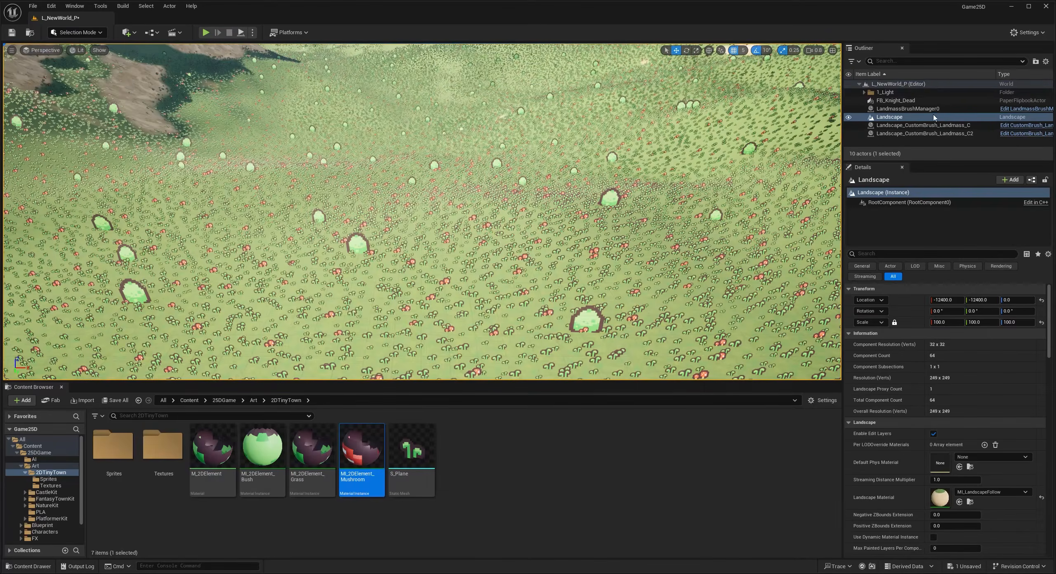
# Step: Select the DirectionalLight in the 1_Light folder and play the level to examine the foliage in lit and shaded areas, and stop the session
pyautogui.click(865, 92)
pyautogui.click(899, 101)
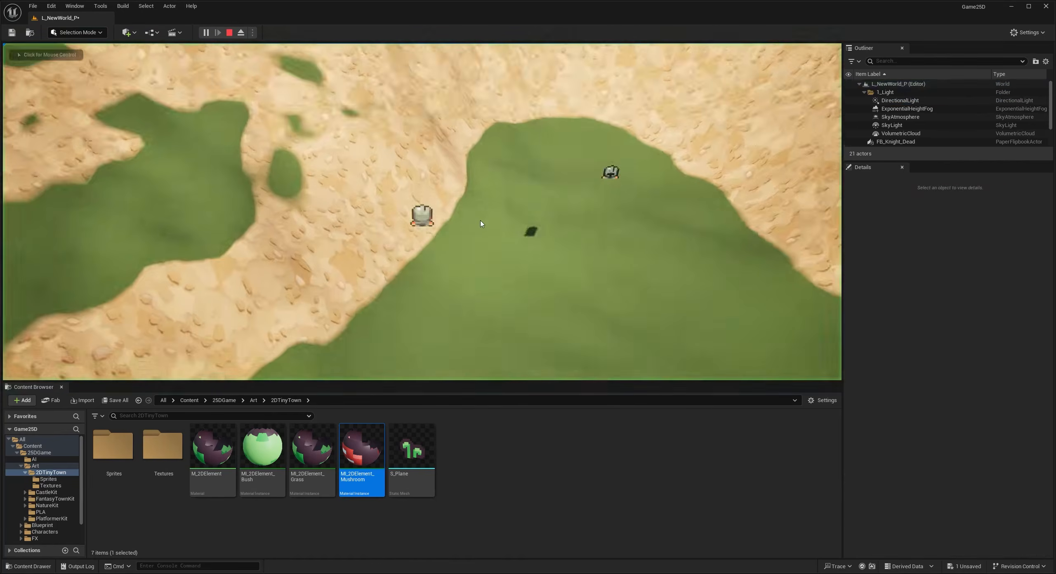
pyautogui.click(451, 215)
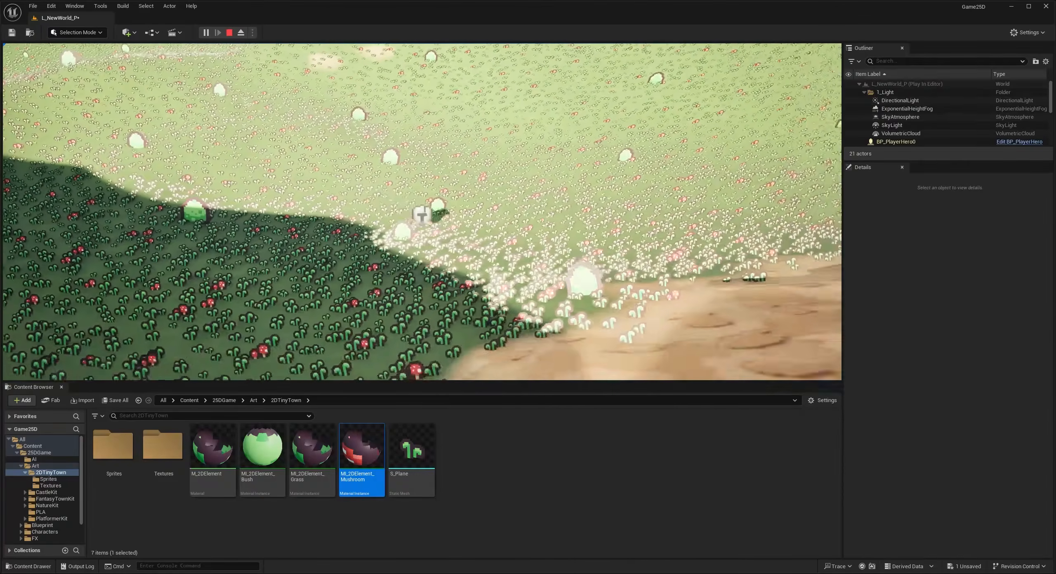
pyautogui.press('Escape')
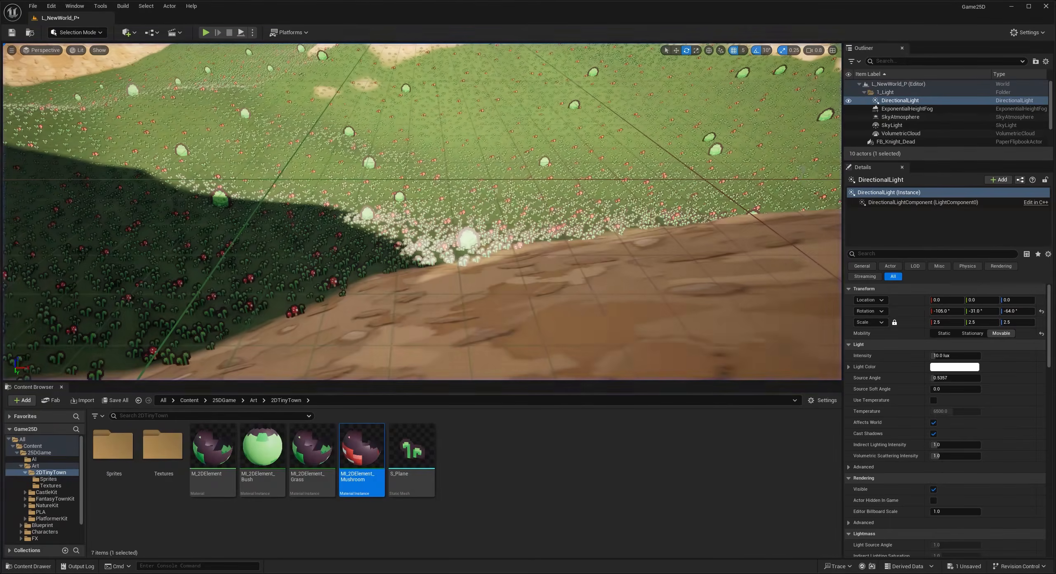
# Step: Try DirectionalLight intensities of 3 lux and 2 lux and look at the foliage across the lit and shaded slopes
pyautogui.click(948, 355)
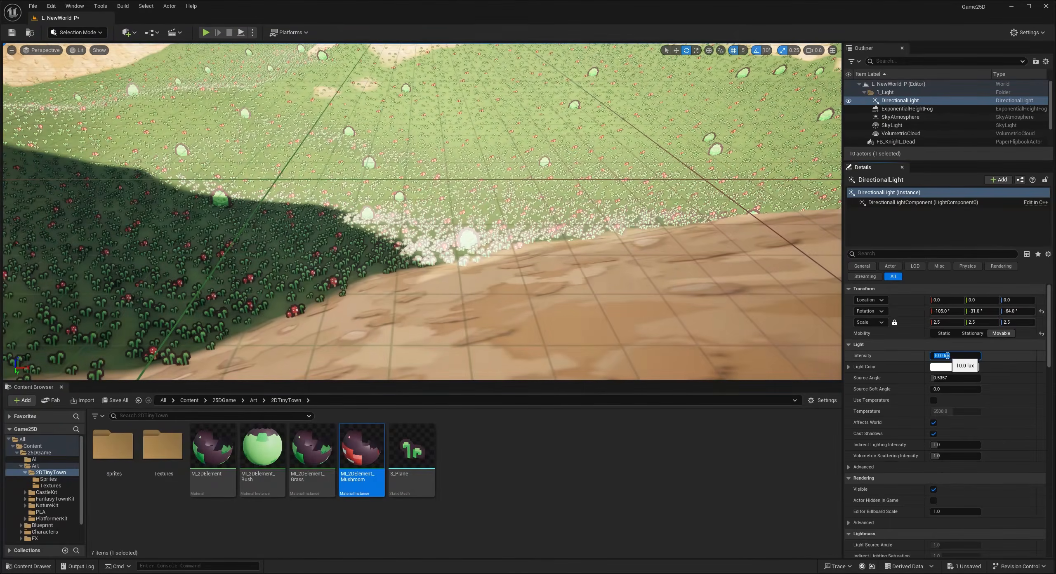
pyautogui.write('3')
pyautogui.press('Return')
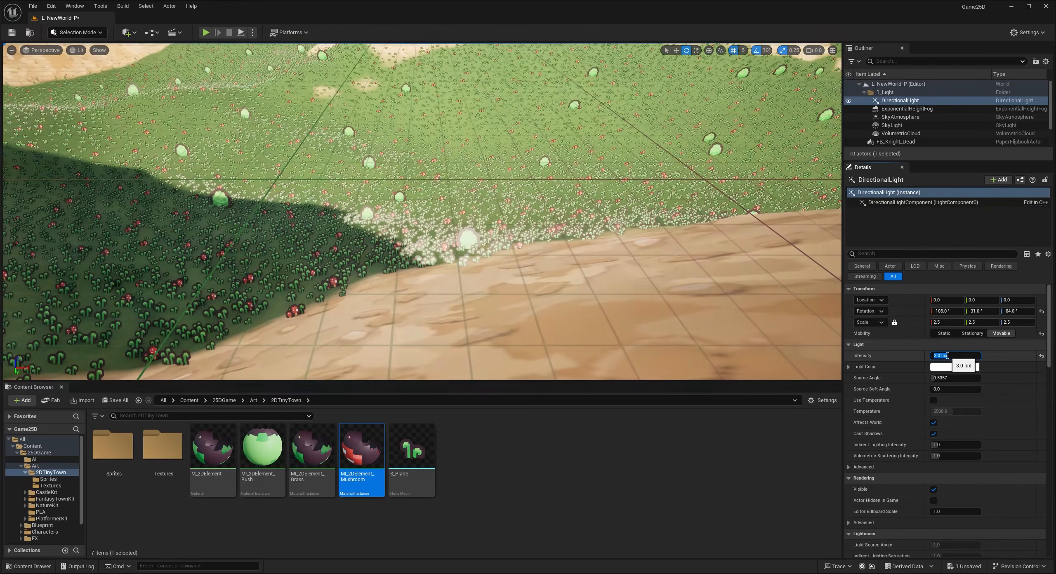
pyautogui.write('2')
pyautogui.press('Return')
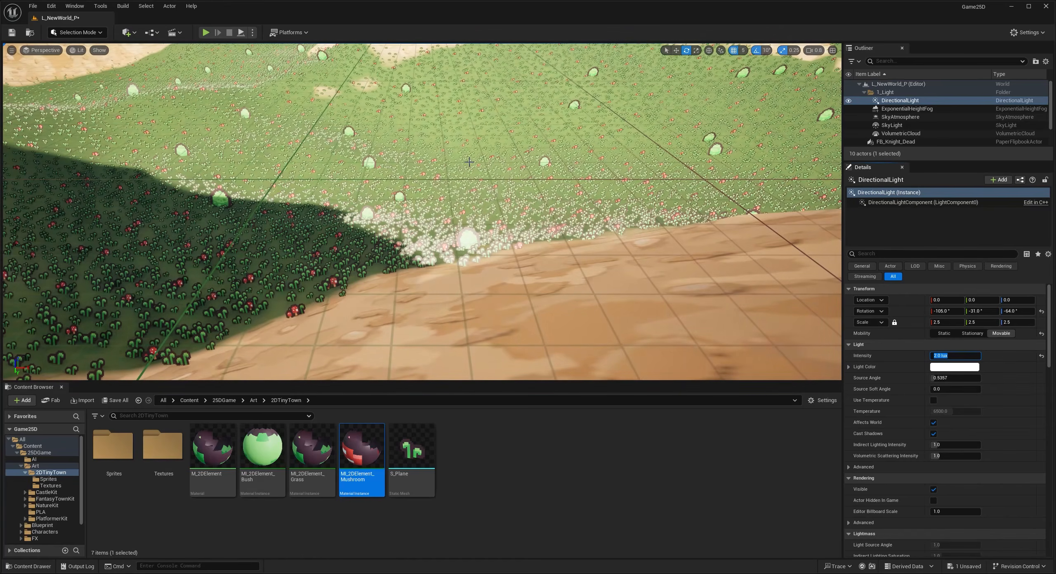
pyautogui.press('w')
pyautogui.moveTo(454, 162); pyautogui.dragTo(268, 153, button='right')
pyautogui.press('a')
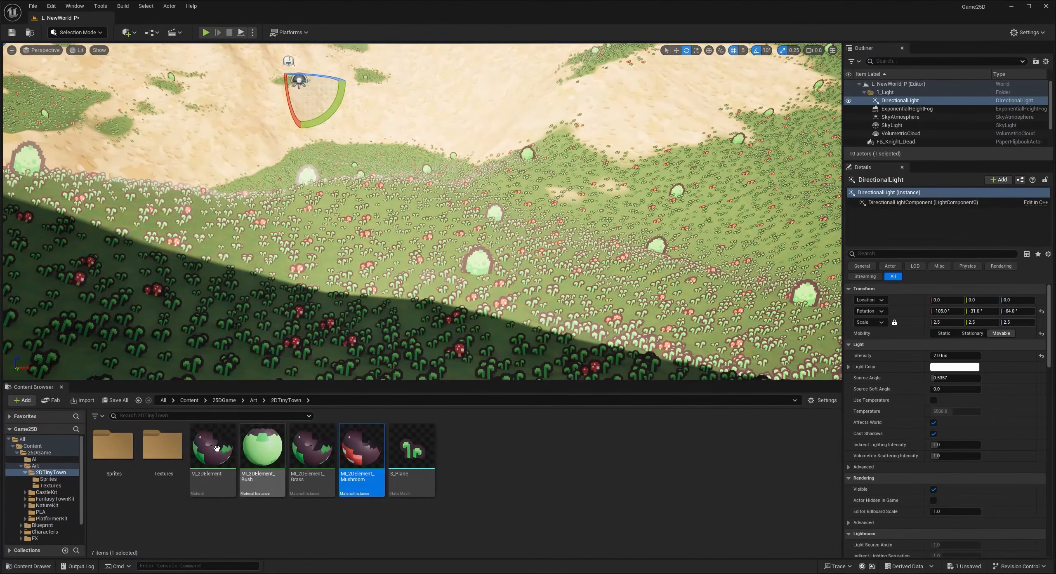
# Step: Open the M_2DElement material to check its shading settings, close it, and examine the foliage close up in the sunlit area
pyautogui.click(217, 449)
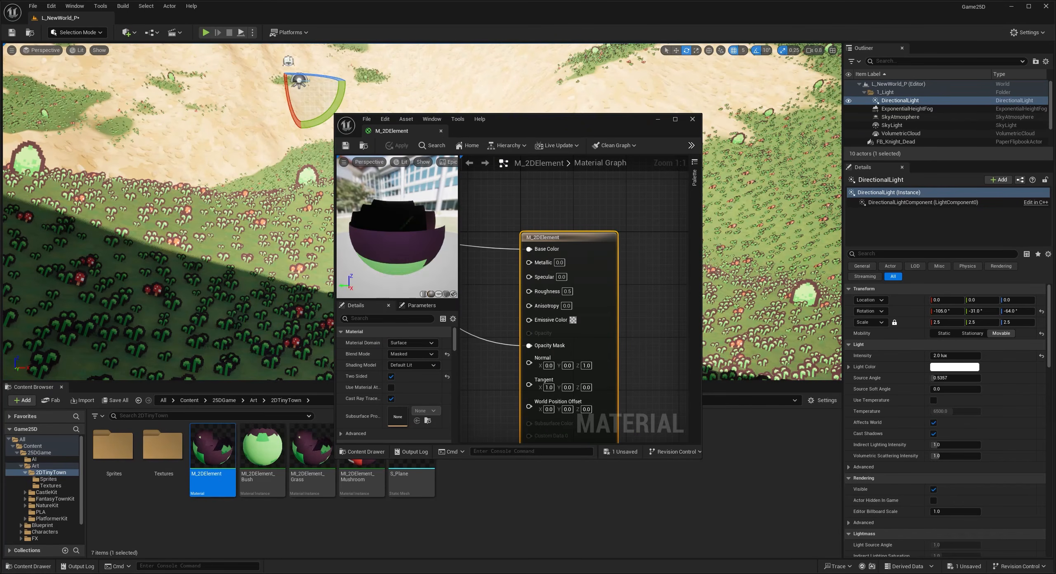
pyautogui.click(693, 119)
pyautogui.moveTo(636, 173); pyautogui.dragTo(786, 140, button='right')
pyautogui.press('s')
pyautogui.press('s')
pyautogui.press('w')
pyautogui.press('w')
pyautogui.press('s')
pyautogui.press('w')
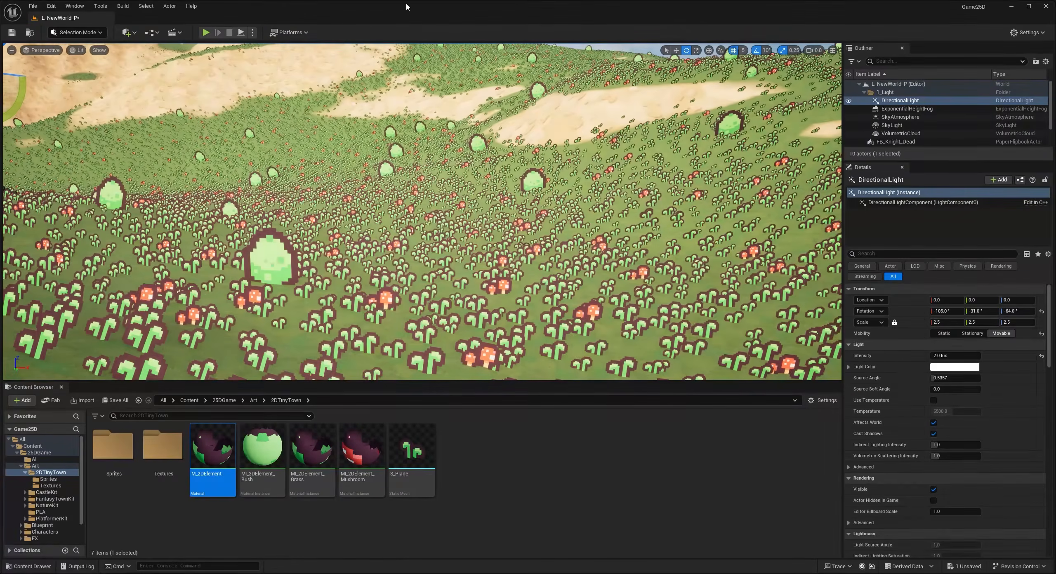
# Step: Play the level to judge the foliage brightness, stop the session, and inspect the SkyLight's light settings
pyautogui.click(205, 35)
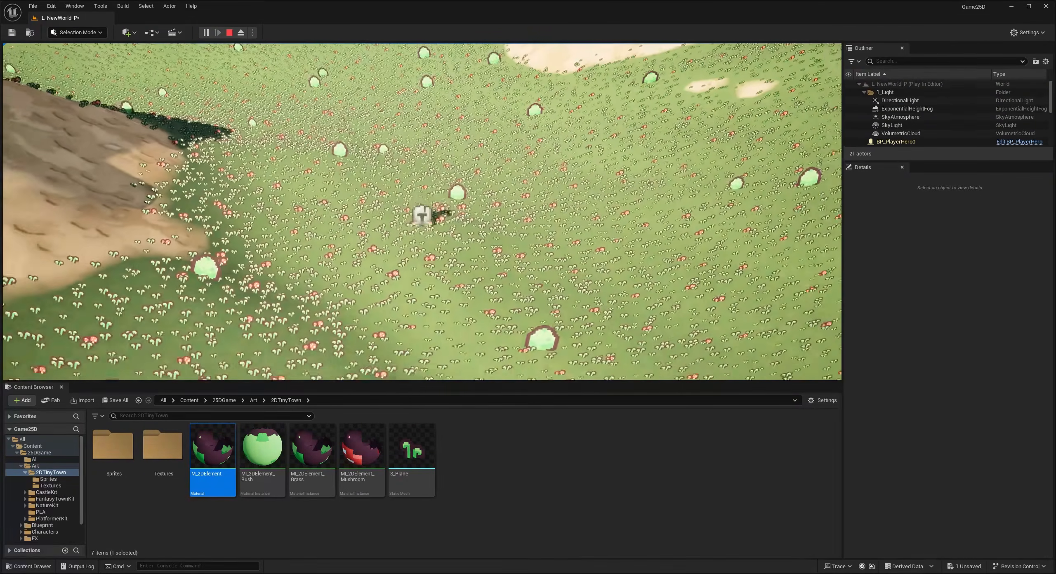
pyautogui.press('Escape')
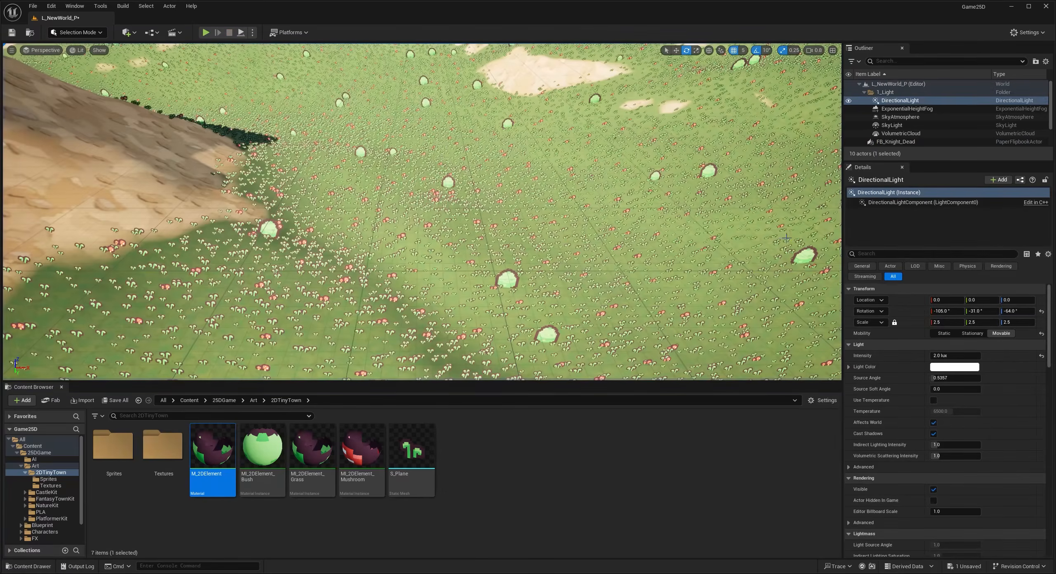
pyautogui.click(892, 125)
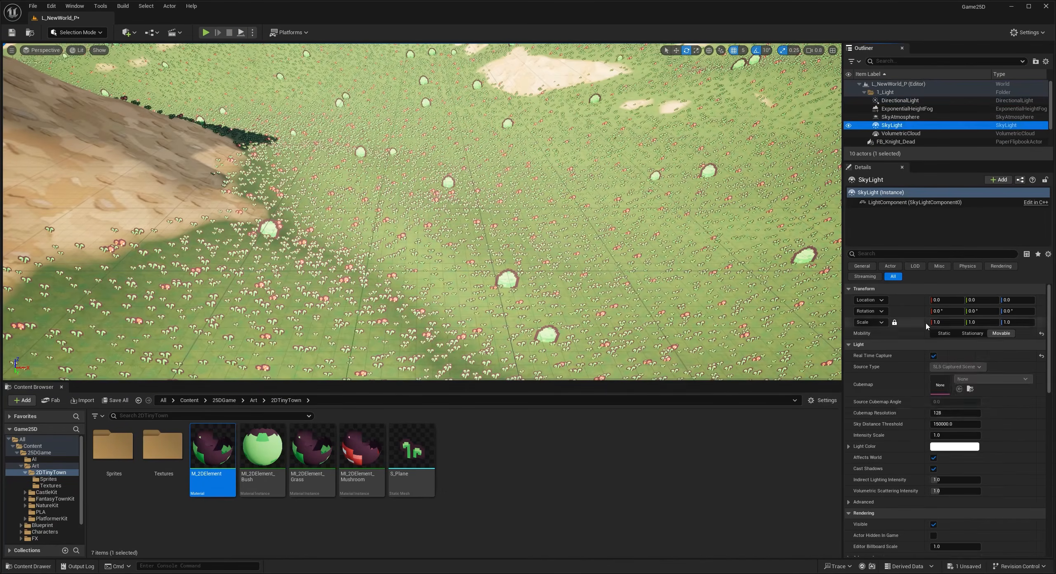
pyautogui.moveTo(578, 231); pyautogui.dragTo(594, 169, button='right')
# Step: Set the DirectionalLight's intensity to 0.5 lux, deselect it, and save the level
pyautogui.click(900, 100)
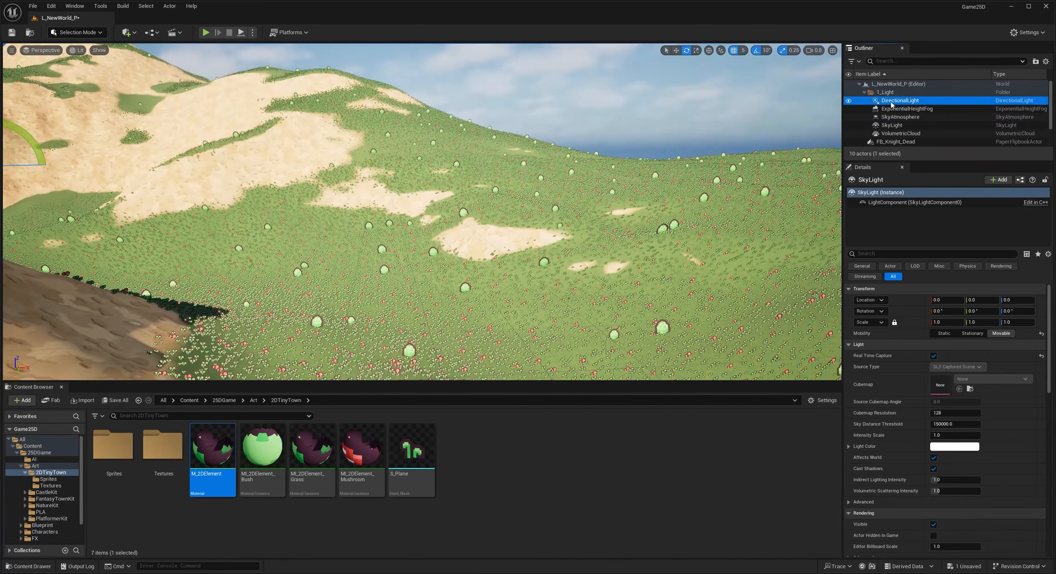
pyautogui.click(958, 355)
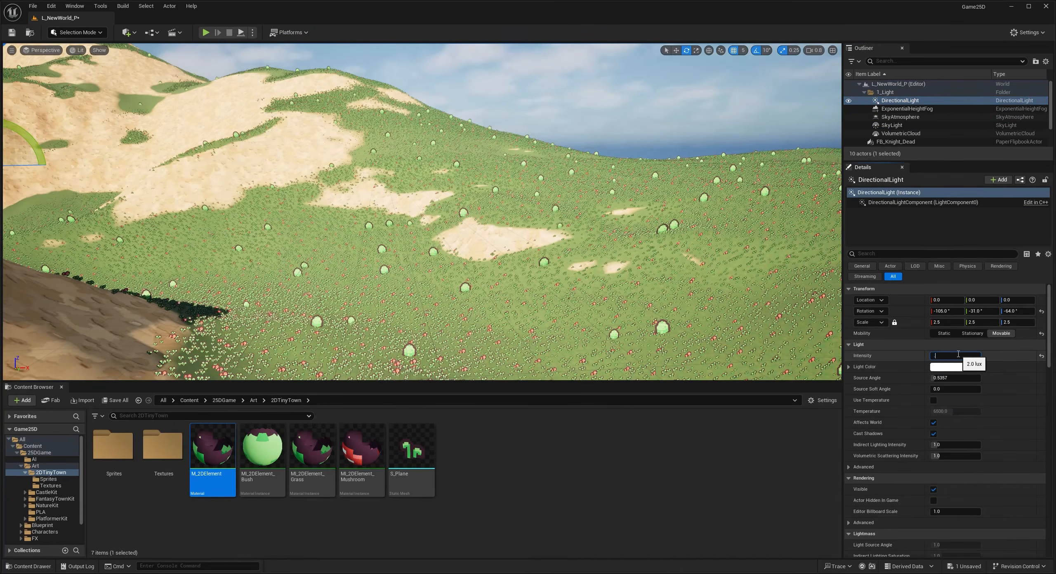
pyautogui.press('Return')
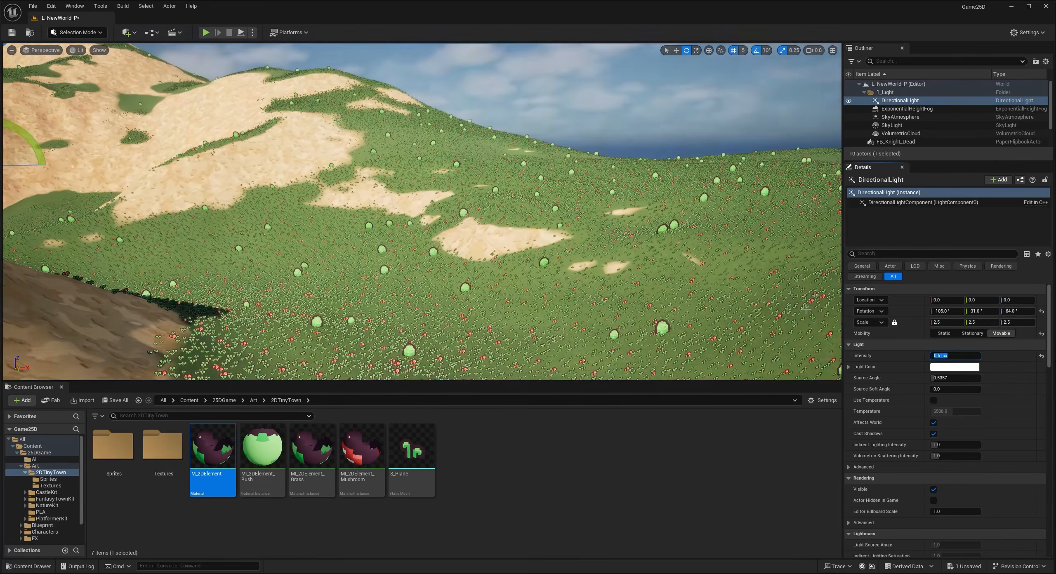
pyautogui.moveTo(794, 298); pyautogui.dragTo(646, 212, button='right')
pyautogui.press('Escape')
pyautogui.press('w')
pyautogui.hotkey('ctrl', 's')
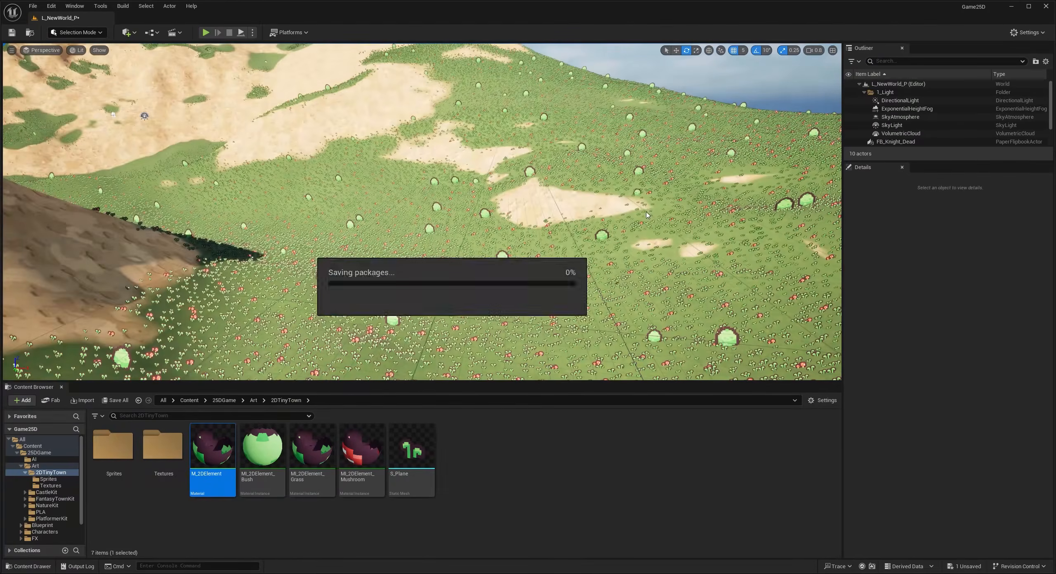
# Step: Select the Landscape and switch to Landscape mode, facing the grassy hillside below the mountain peak
pyautogui.moveTo(589, 202); pyautogui.dragTo(577, 225, button='right')
pyautogui.press('w')
pyautogui.press('s')
pyautogui.moveTo(351, 214)
pyautogui.mouseDown(button='right')
pyautogui.moveTo(346, 190)
pyautogui.moveTo(349, 215)
pyautogui.mouseUp(button='right')
pyautogui.click(353, 212)
pyautogui.click(77, 32)
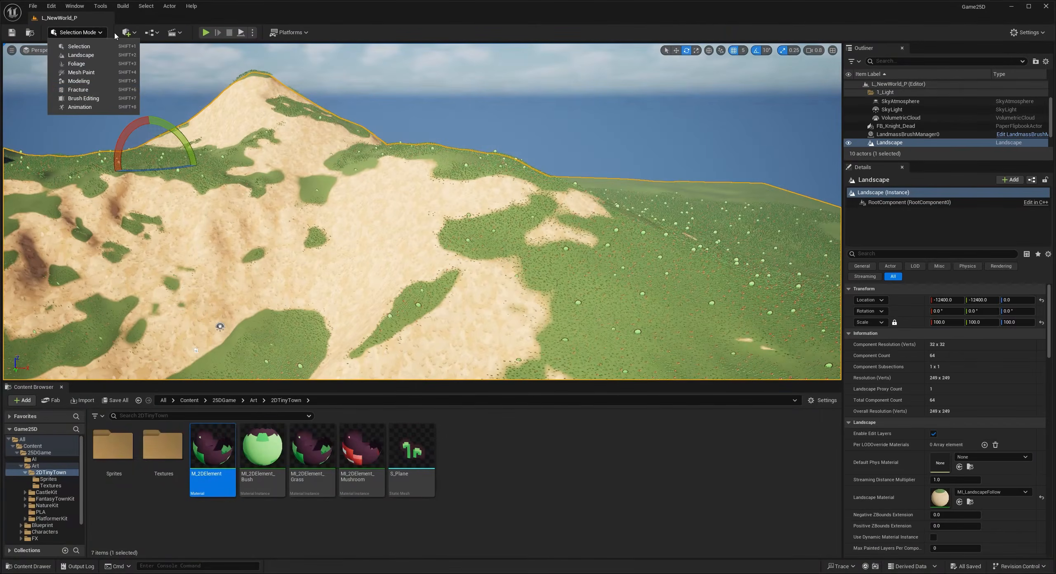
pyautogui.click(79, 54)
pyautogui.moveTo(414, 202); pyautogui.dragTo(388, 211, button='right')
pyautogui.press('w')
pyautogui.press('a')
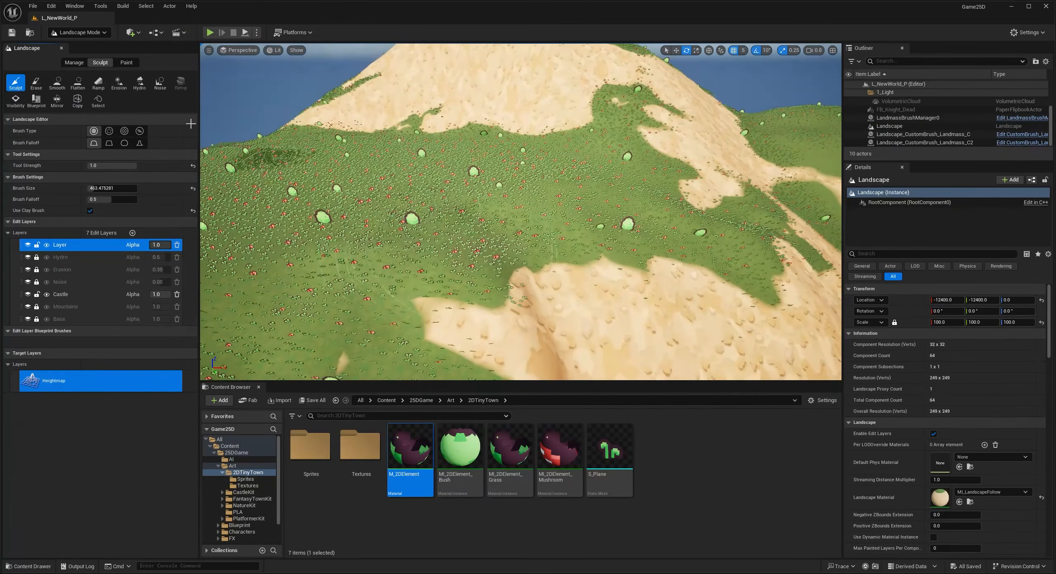
# Step: Flatten part of the grassy hillside below the peak into a raised plateau with the Flatten tool
pyautogui.click(78, 82)
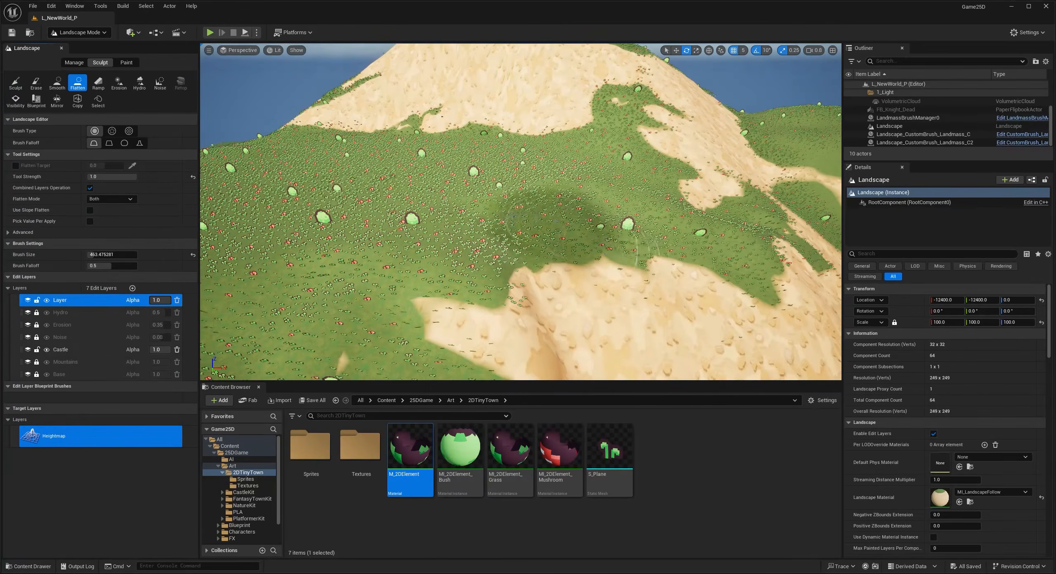
pyautogui.click(532, 222)
pyautogui.moveTo(623, 239)
pyautogui.mouseDown()
pyautogui.moveTo(736, 261)
pyautogui.moveTo(657, 238)
pyautogui.mouseUp()
pyautogui.press('s')
pyautogui.moveTo(657, 238); pyautogui.dragTo(491, 202, button='right')
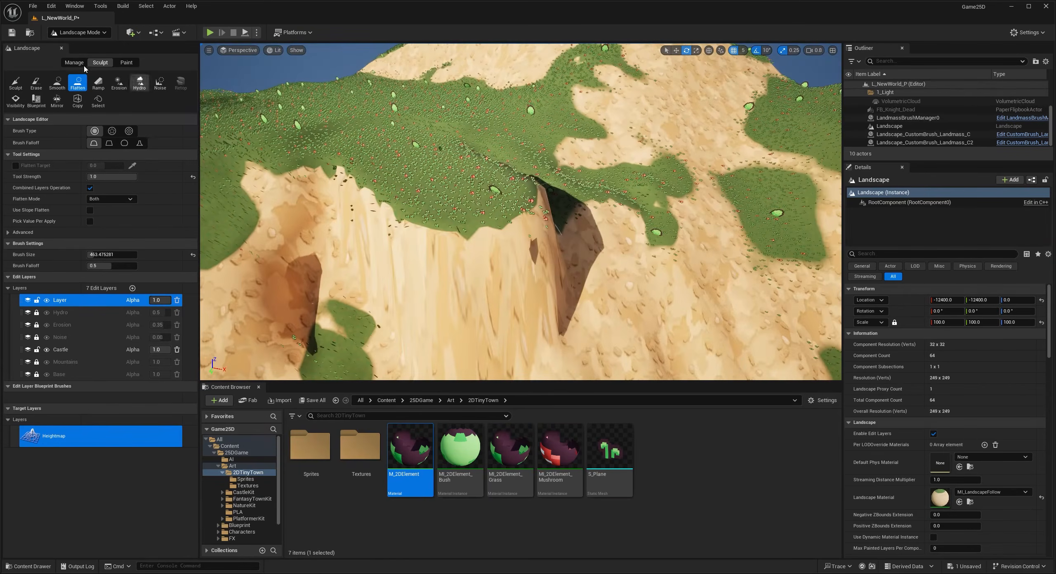
# Step: Smooth the edges and cliff faces of the flattened plateau with the Smooth tool
pyautogui.click(57, 83)
pyautogui.moveTo(343, 182)
pyautogui.mouseDown()
pyautogui.moveTo(359, 247)
pyautogui.moveTo(380, 272)
pyautogui.moveTo(475, 306)
pyautogui.moveTo(528, 297)
pyautogui.mouseUp()
pyautogui.moveTo(512, 248)
pyautogui.mouseDown(button='right')
pyautogui.moveTo(446, 207)
pyautogui.moveTo(396, 194)
pyautogui.mouseUp(button='right')
pyautogui.moveTo(355, 269)
pyautogui.mouseDown()
pyautogui.moveTo(390, 285)
pyautogui.moveTo(392, 301)
pyautogui.mouseUp()
pyautogui.moveTo(390, 301)
pyautogui.mouseDown(button='right')
pyautogui.moveTo(536, 273)
pyautogui.moveTo(528, 305)
pyautogui.moveTo(491, 305)
pyautogui.mouseUp(button='right')
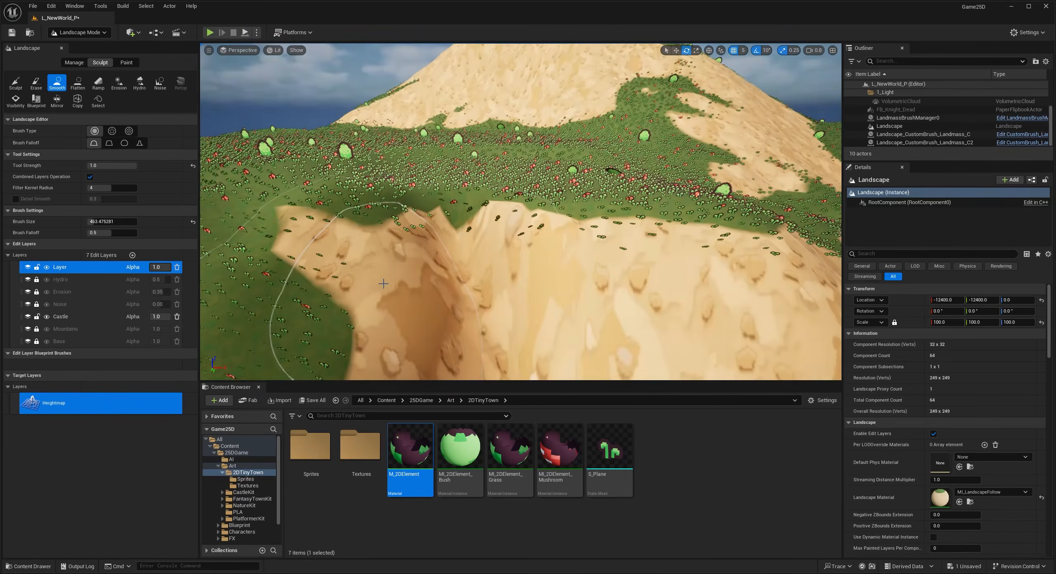
pyautogui.moveTo(354, 264)
pyautogui.mouseDown(button='right')
pyautogui.moveTo(503, 281)
pyautogui.moveTo(478, 286)
pyautogui.mouseUp(button='right')
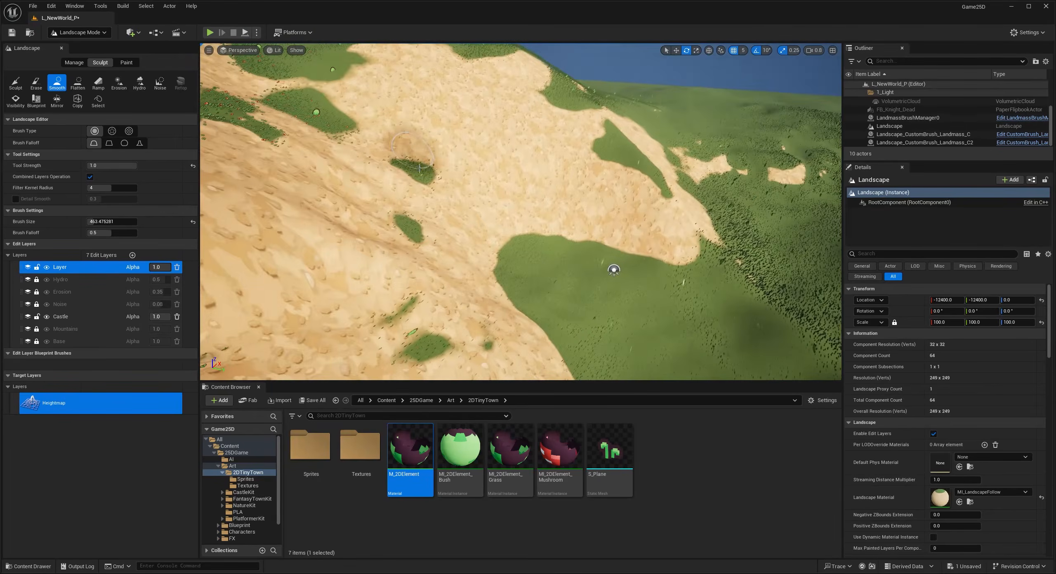
# Step: Flatten two separate raised terraces into the sandy slope beside the plateau
pyautogui.click(78, 83)
pyautogui.moveTo(511, 193); pyautogui.dragTo(537, 199)
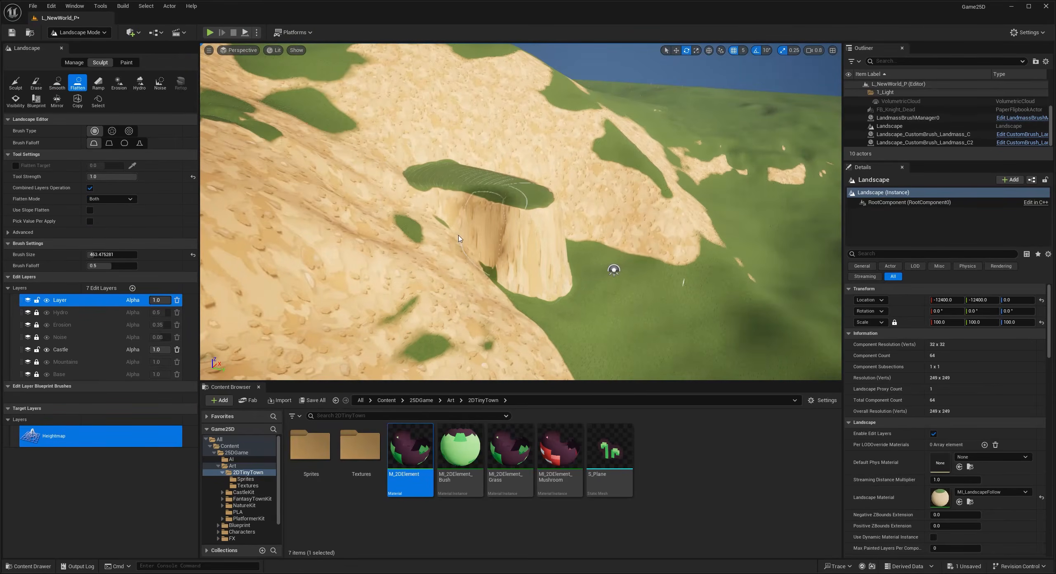
pyautogui.moveTo(331, 266); pyautogui.dragTo(415, 254)
pyautogui.moveTo(416, 254); pyautogui.dragTo(302, 251, button='right')
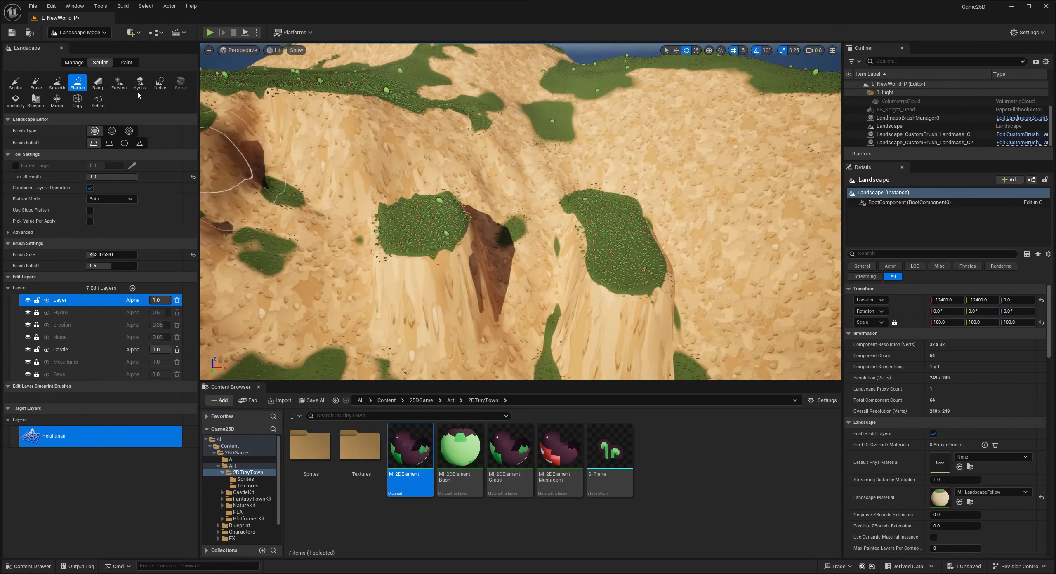
# Step: Use the Ramp tool to connect the two terraces and add a ramp from them down to the lower grassy ground
pyautogui.click(99, 83)
pyautogui.click(577, 244)
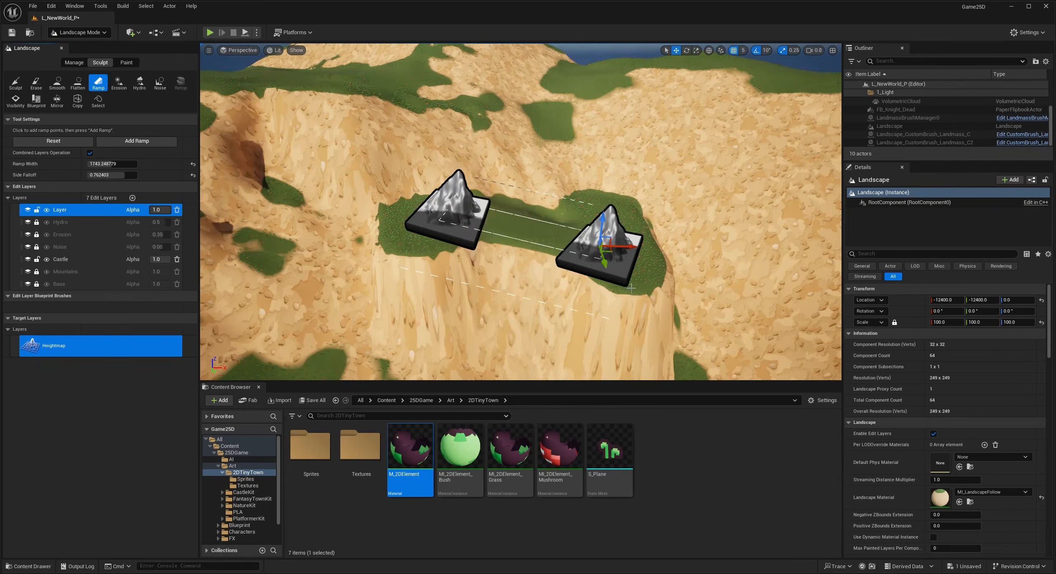
pyautogui.moveTo(598, 159)
pyautogui.mouseDown()
pyautogui.moveTo(332, 60)
pyautogui.moveTo(569, 194)
pyautogui.moveTo(597, 159)
pyautogui.mouseUp()
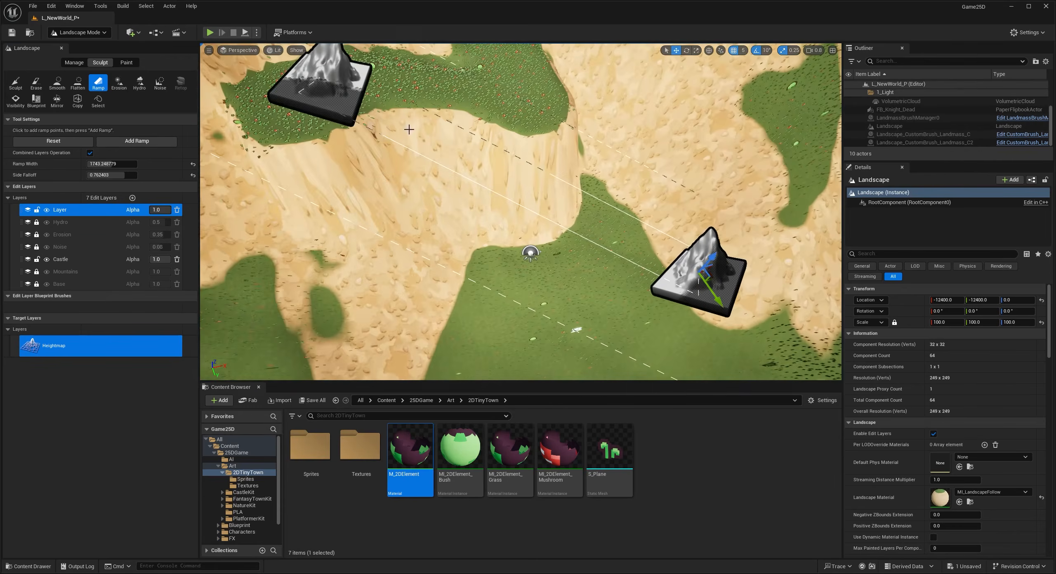
pyautogui.moveTo(318, 71); pyautogui.dragTo(547, 121)
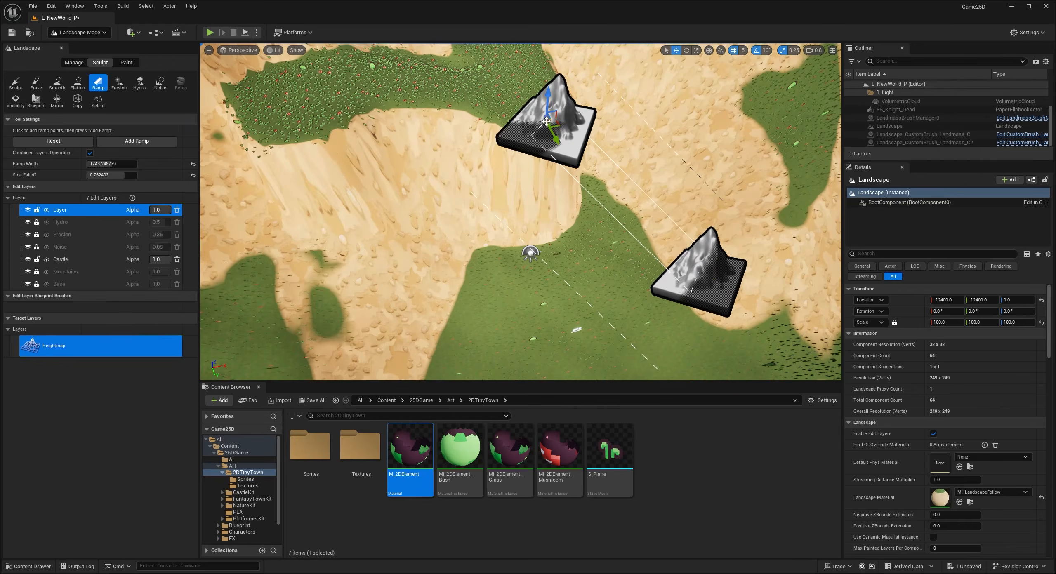
pyautogui.click(137, 141)
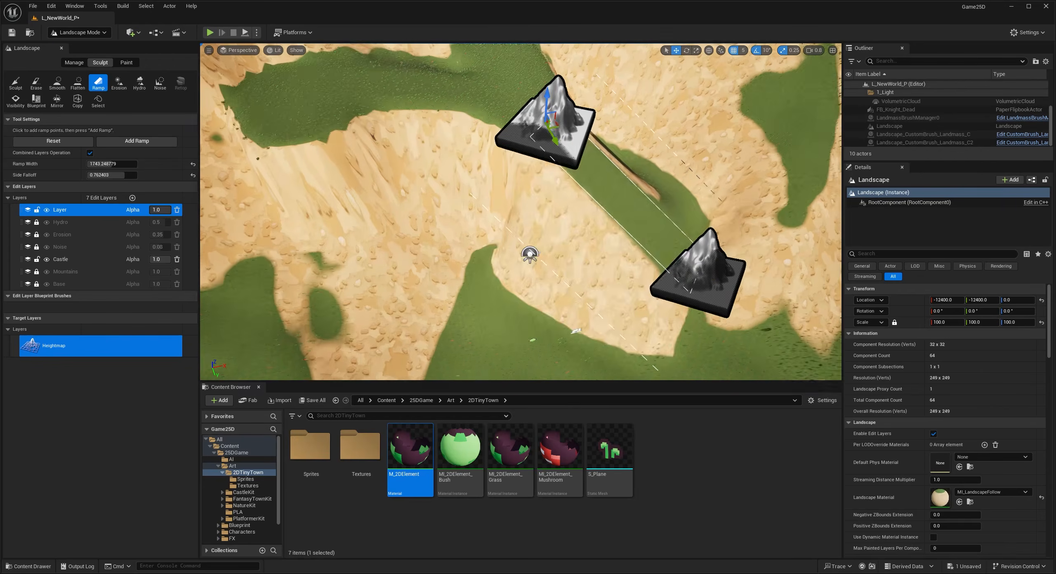
# Step: Reposition the ramp points to run from the joined terraces up the sandy slope behind them
pyautogui.moveTo(519, 225); pyautogui.dragTo(475, 143, button='right')
pyautogui.click(435, 159)
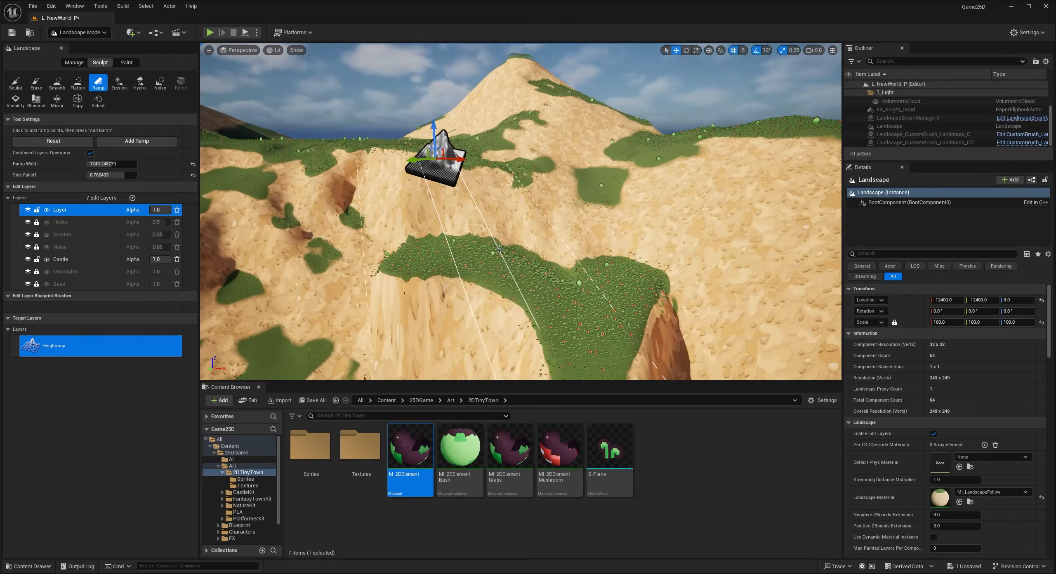
pyautogui.moveTo(507, 263); pyautogui.dragTo(413, 147)
pyautogui.moveTo(414, 148); pyautogui.dragTo(475, 252, button='right')
pyautogui.moveTo(563, 282); pyautogui.dragTo(334, 140)
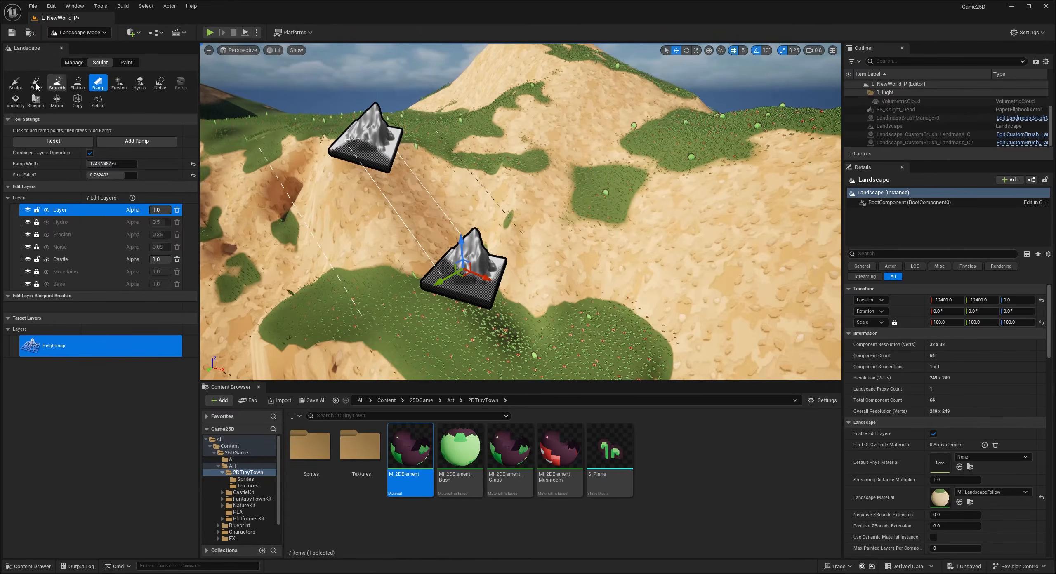
# Step: Smooth the ramps, terrace edges and cliff faces so they blend into the surrounding slope
pyautogui.click(57, 84)
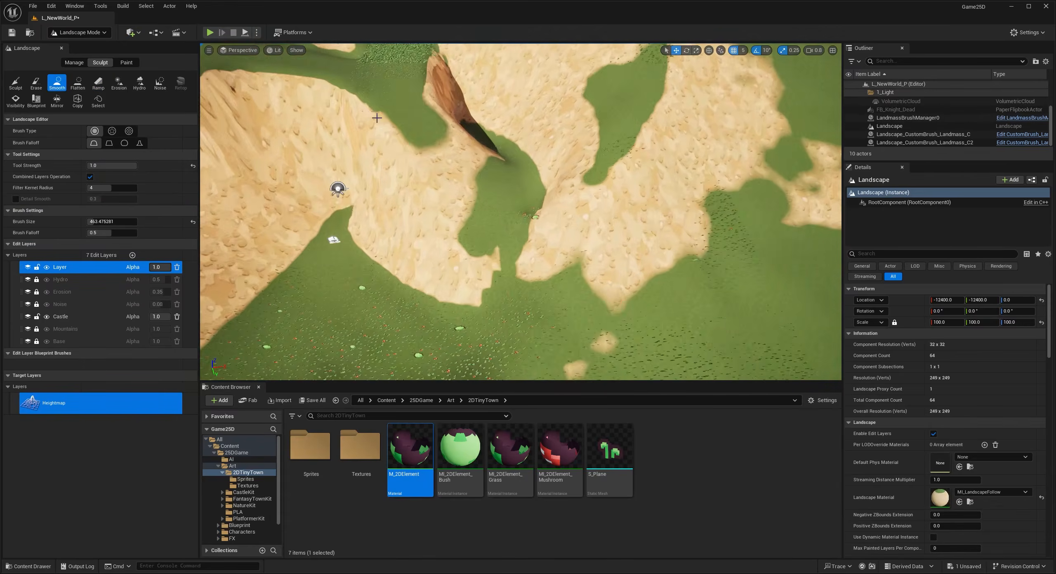
pyautogui.moveTo(415, 160); pyautogui.dragTo(394, 88, button='right')
pyautogui.press('w')
pyautogui.press('w')
pyautogui.press('a')
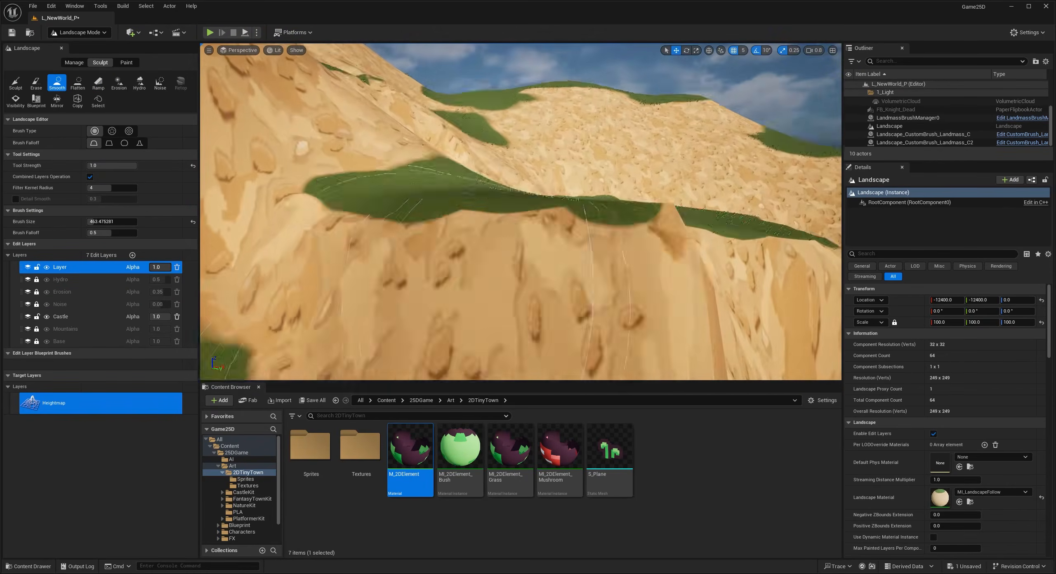
pyautogui.press('s')
pyautogui.moveTo(466, 193); pyautogui.dragTo(466, 207, button='right')
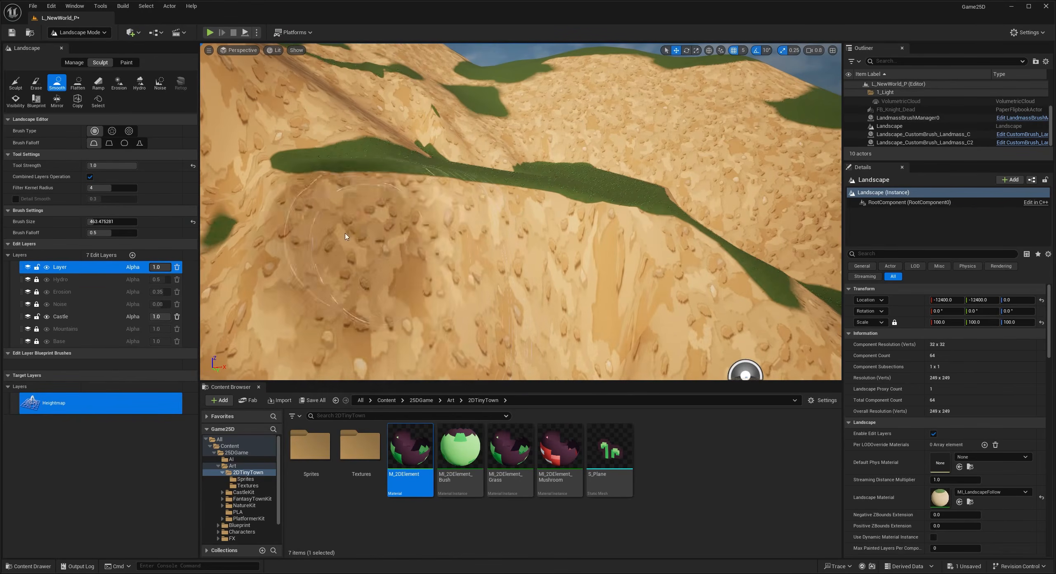
pyautogui.press('s')
pyautogui.moveTo(379, 250); pyautogui.dragTo(566, 266, button='right')
pyautogui.press('w')
pyautogui.press('s')
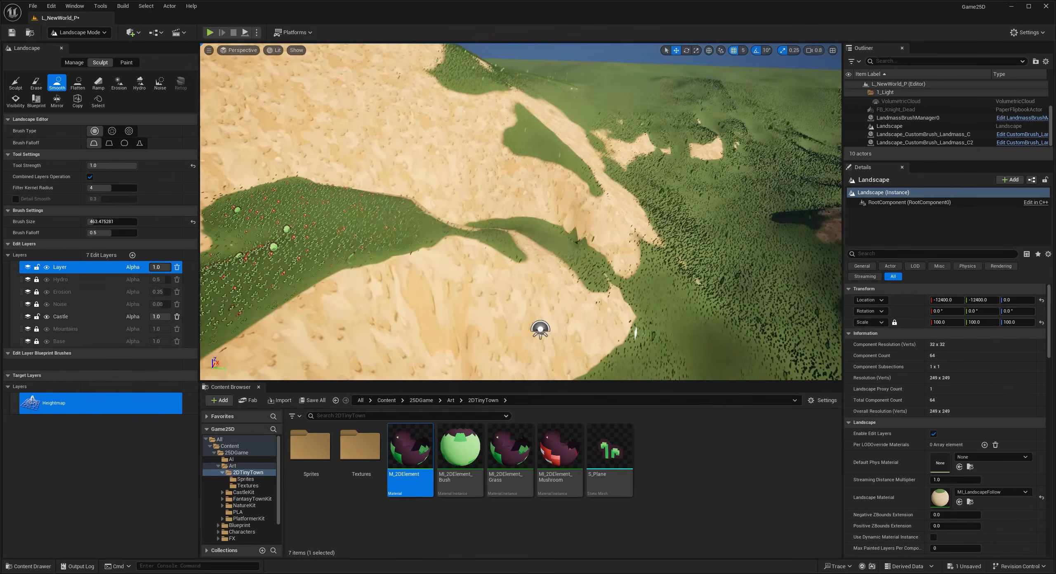
# Step: Return to Selection mode and examine the foliage spread over the reshaped terrain
pyautogui.click(97, 33)
pyautogui.click(98, 46)
pyautogui.press('d')
pyautogui.moveTo(421, 198); pyautogui.dragTo(382, 180, button='right')
pyautogui.press('w')
pyautogui.press('s')
pyautogui.press('w')
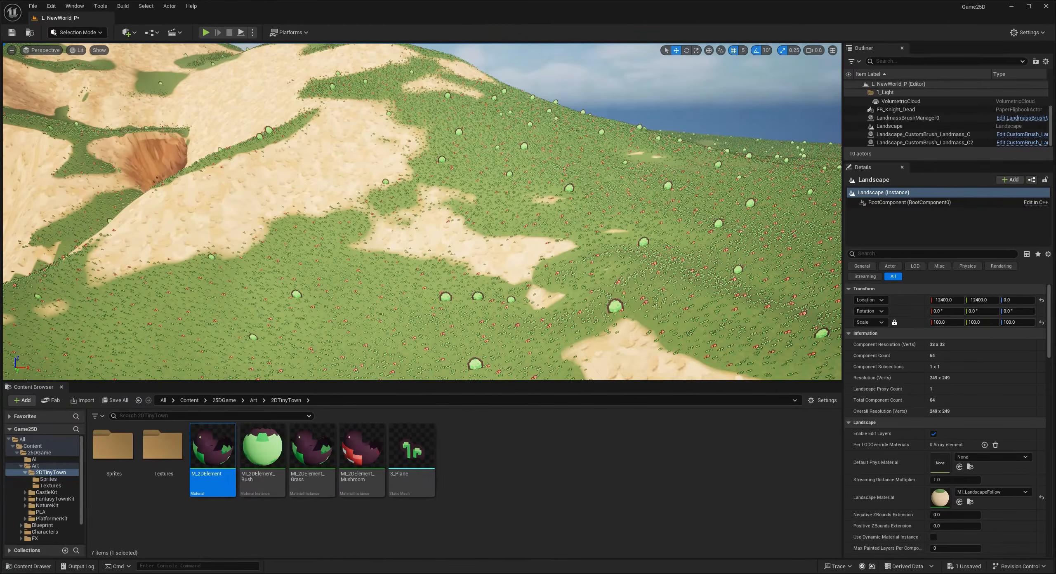
# Step: Bring up LGT_LandscapeFollow, review the Index 2 variety's grass settings, and collapse the variety again
pyautogui.moveTo(0, 117); pyautogui.dragTo(567, 55)
pyautogui.click(357, 151)
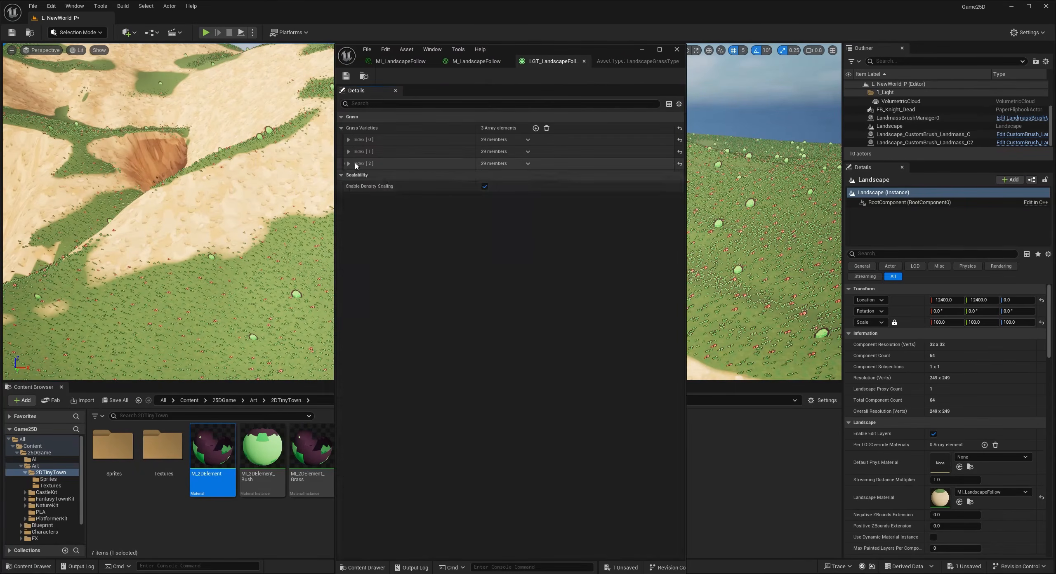
pyautogui.click(349, 163)
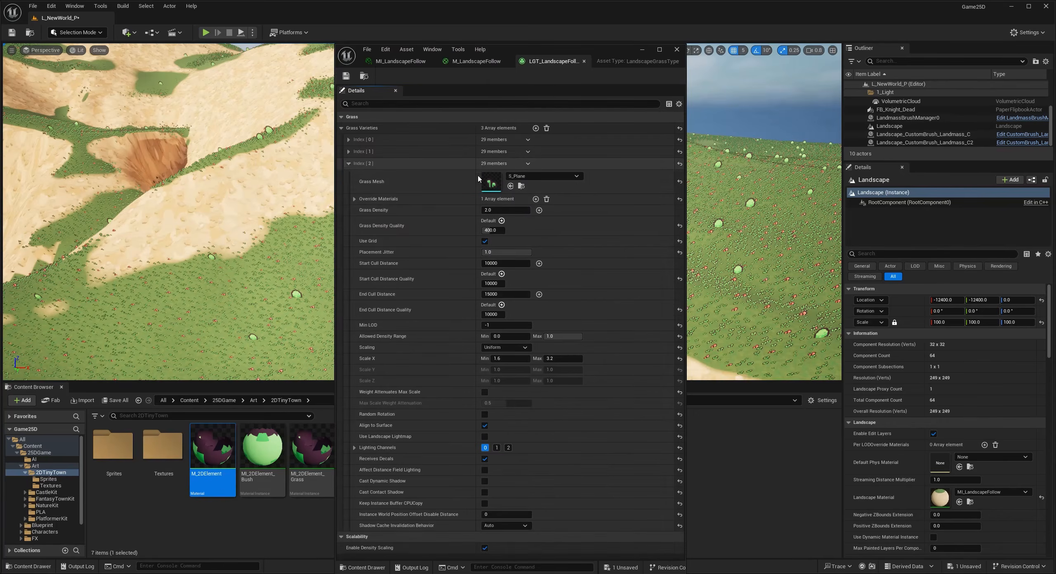
pyautogui.click(349, 164)
pyautogui.click(349, 164)
pyautogui.click(349, 164)
pyautogui.click(348, 164)
pyautogui.click(349, 164)
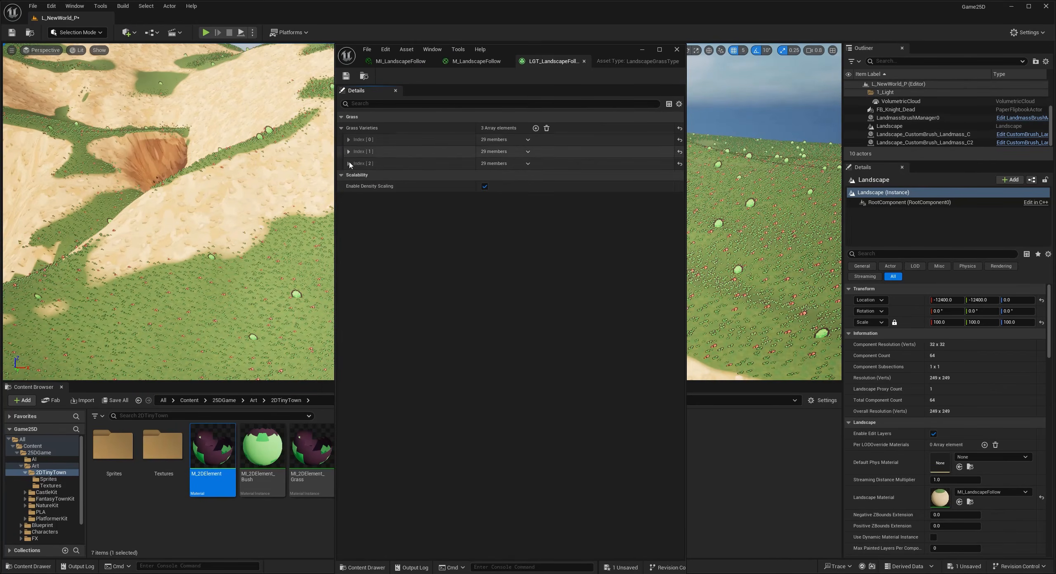
# Step: Duplicate the Index 2 grass variety and clear the grass mesh of the Index 3 copy
pyautogui.click(349, 164)
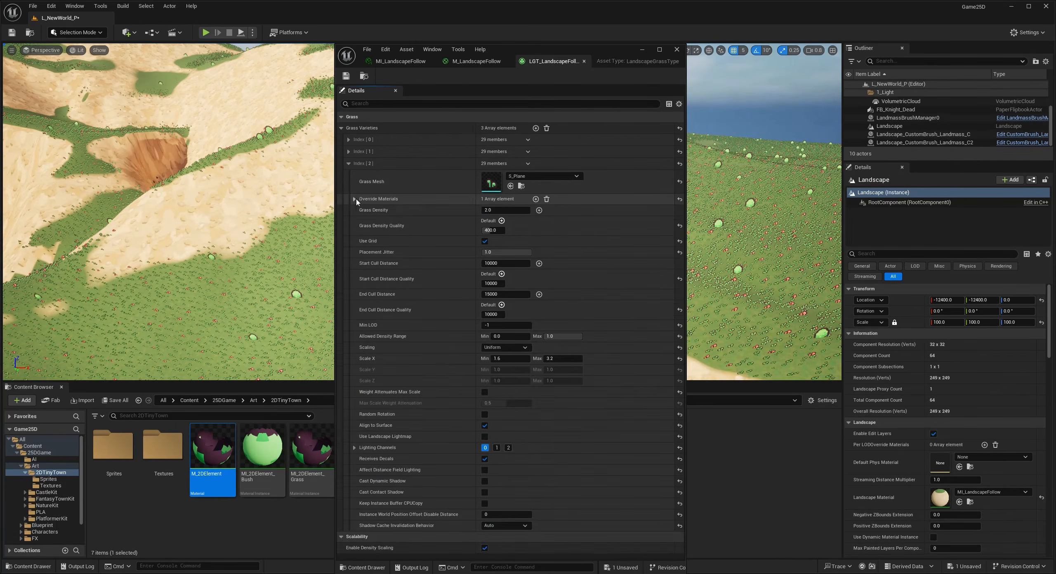
pyautogui.click(349, 164)
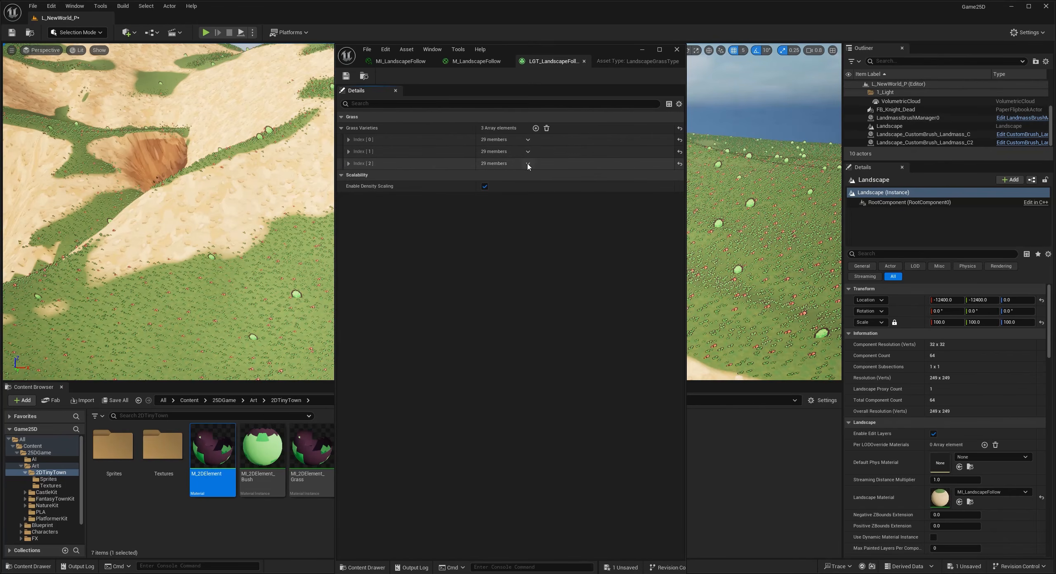
pyautogui.click(528, 165)
pyautogui.click(543, 195)
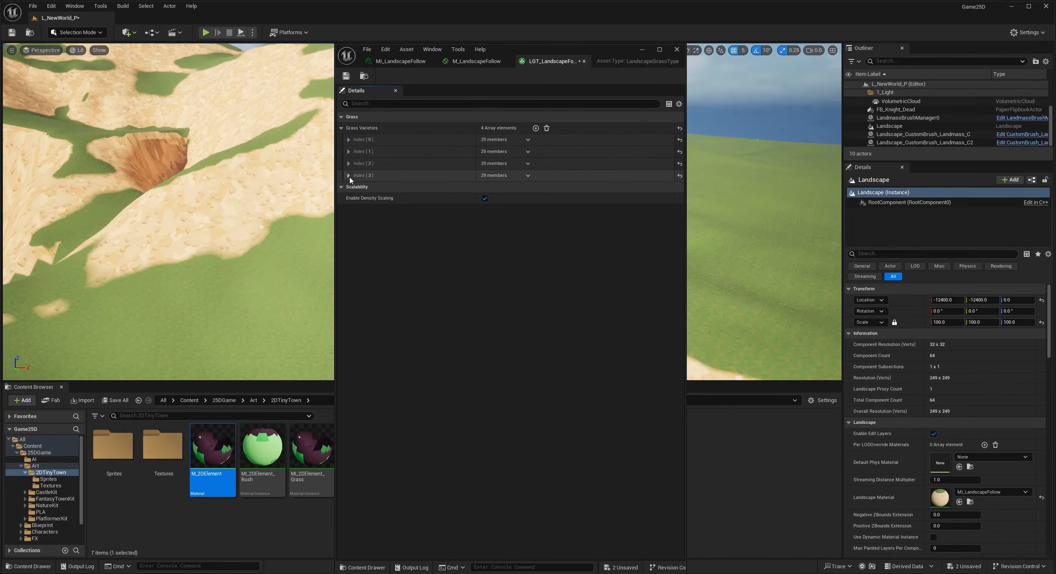
pyautogui.click(349, 176)
pyautogui.click(673, 193)
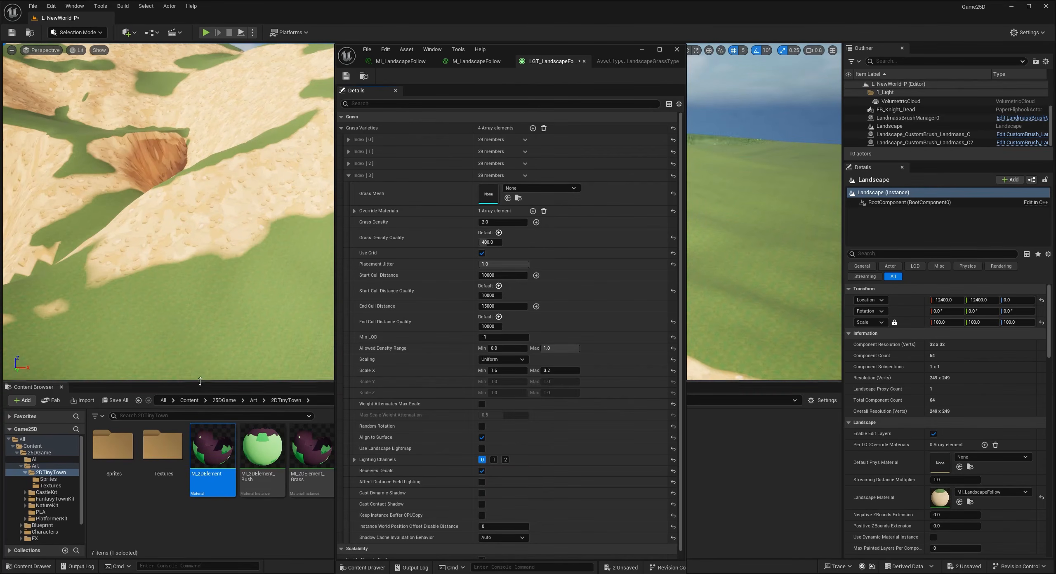
# Step: Enlarge the Content Browser, open the NatureKit GEO folder, and search it for "flower"
pyautogui.moveTo(200, 384); pyautogui.dragTo(167, 352)
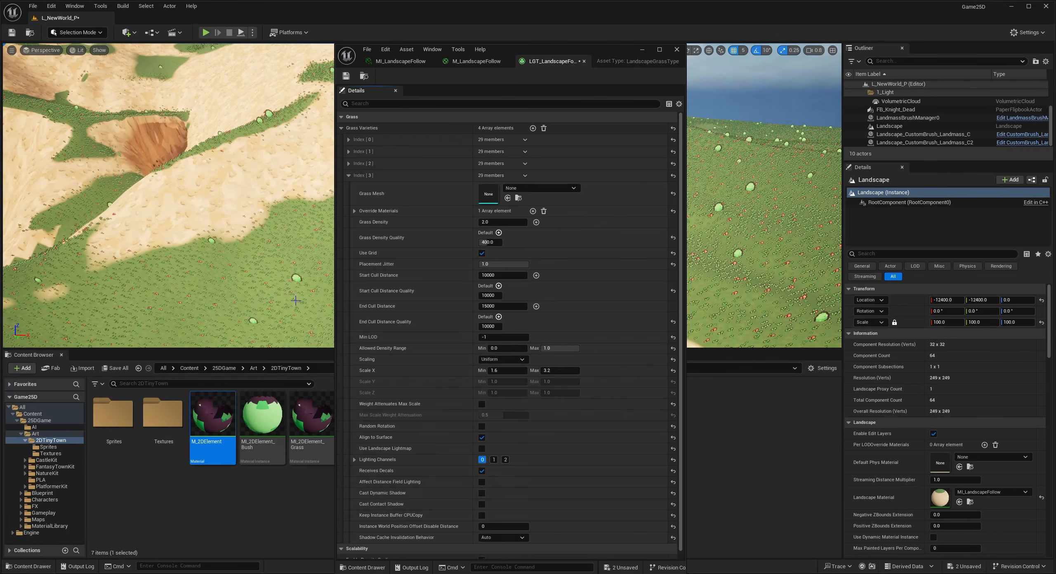
pyautogui.click(55, 474)
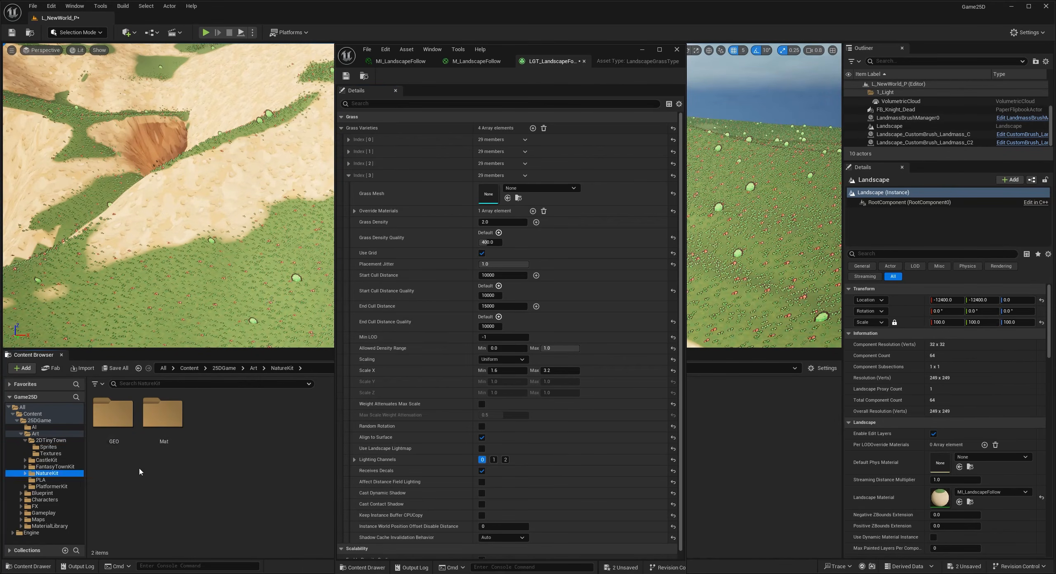
pyautogui.doubleClick(114, 413)
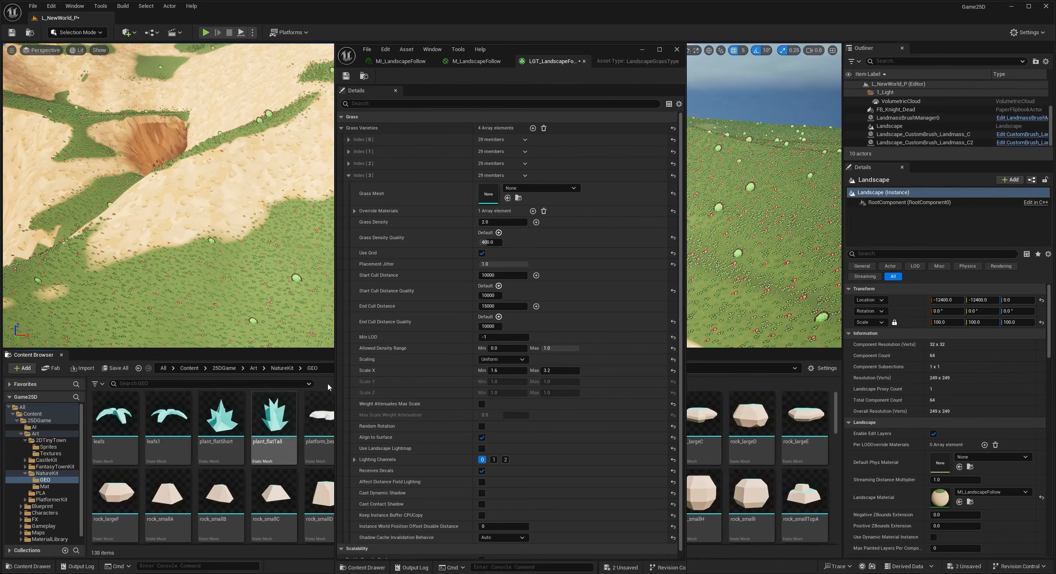
pyautogui.moveTo(594, 55); pyautogui.dragTo(650, 62)
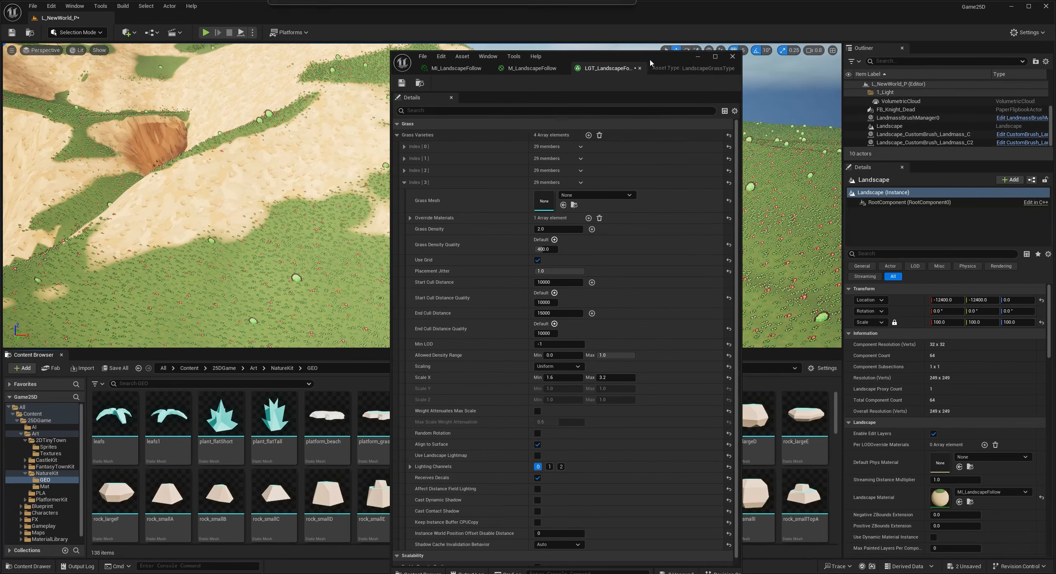
pyautogui.click(271, 384)
pyautogui.write('flower')
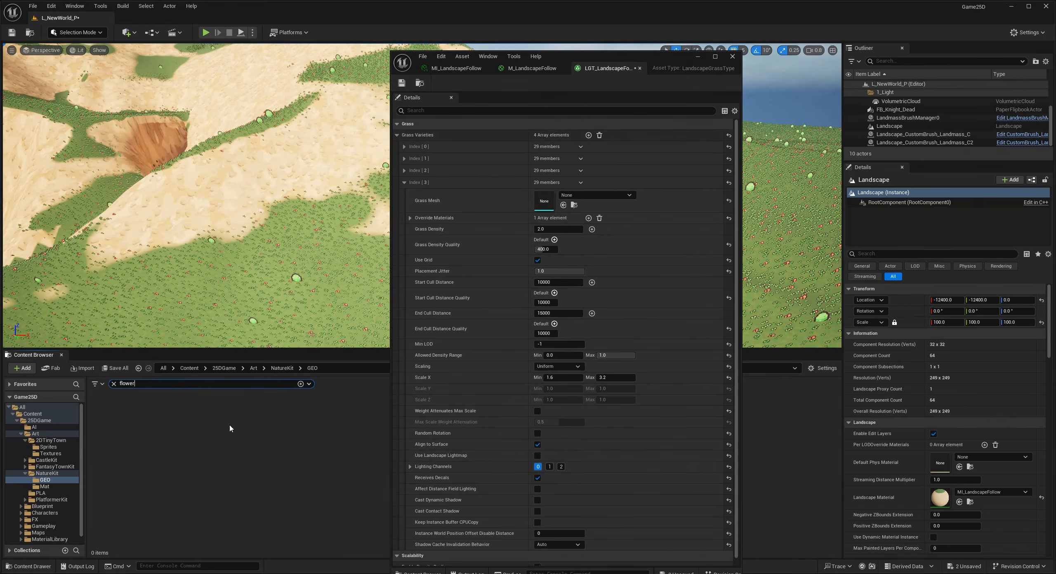
# Step: Clear the asset search and browse the static meshes in the CastleKit GEO folder with the grass type window moved aside
pyautogui.click(66, 468)
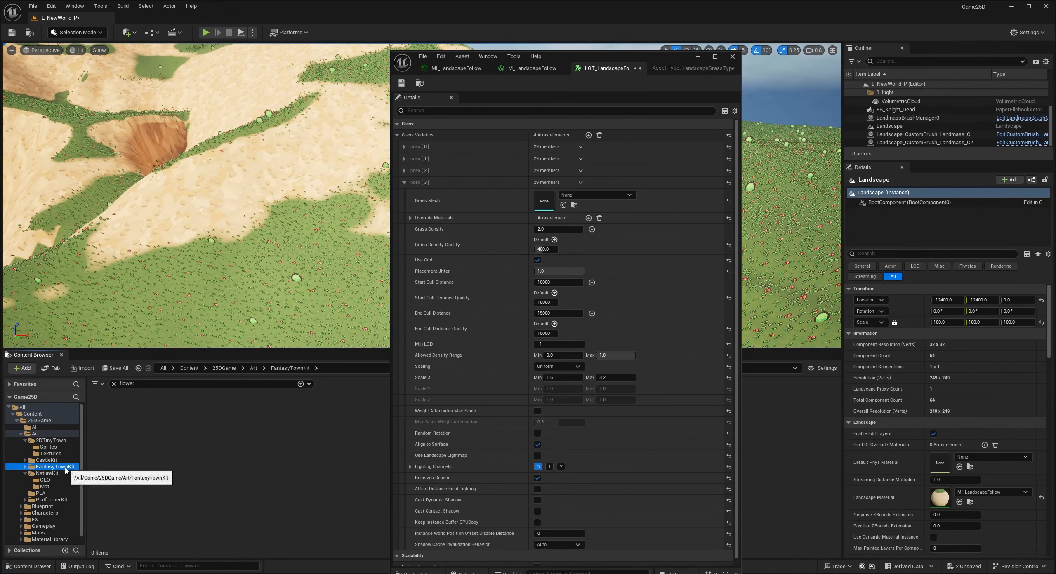
pyautogui.click(114, 384)
pyautogui.doubleClick(116, 417)
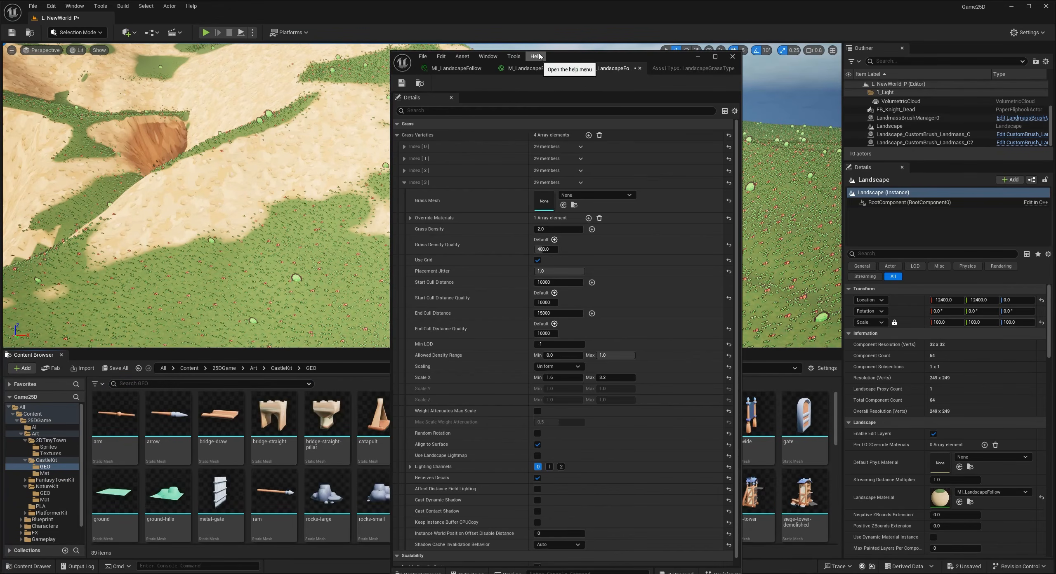
pyautogui.moveTo(577, 62); pyautogui.dragTo(662, 70)
pyautogui.scroll(-3, 221, 439)
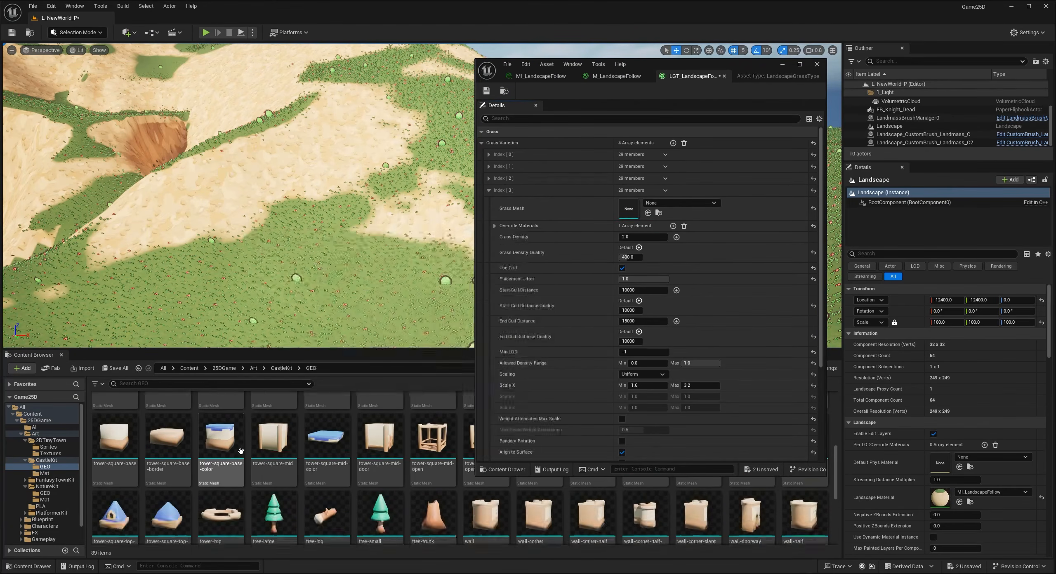
pyautogui.scroll(2, 206, 455)
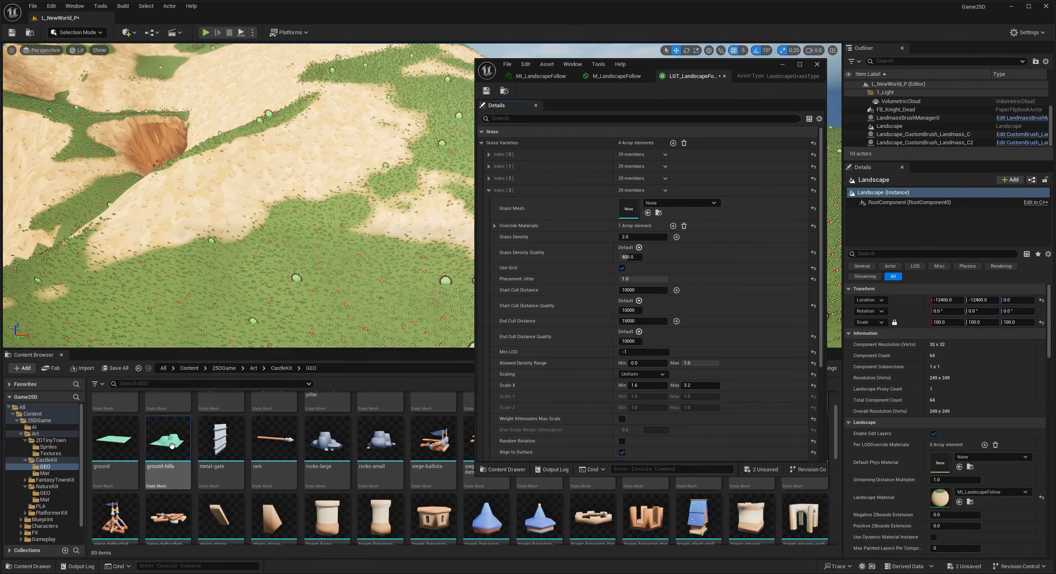
# Step: Assign the ground-hills mesh to the Index 3 variety and inspect it on the landscape
pyautogui.click(168, 445)
pyautogui.click(648, 213)
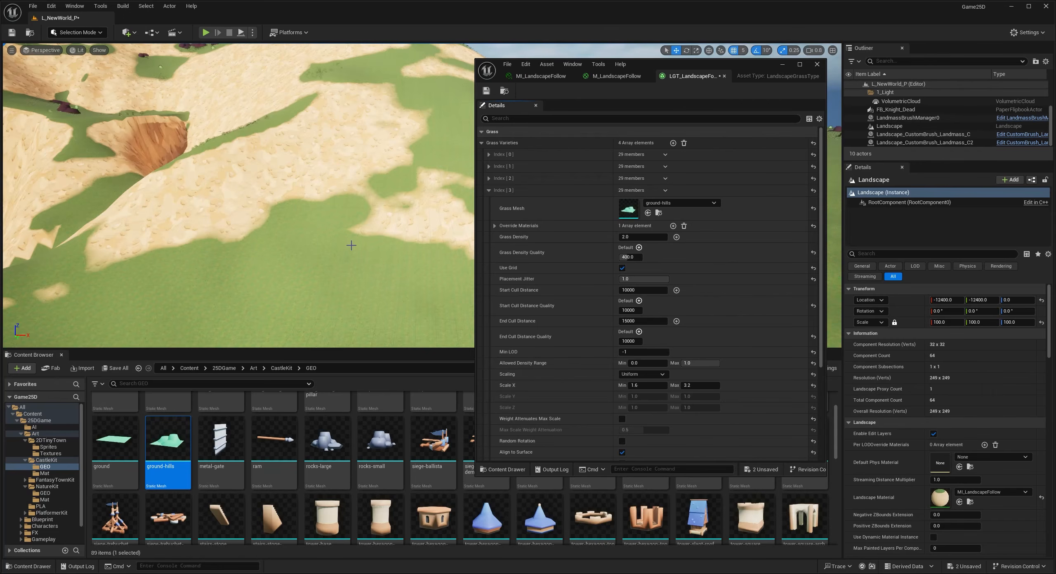
pyautogui.press('w')
pyautogui.moveTo(298, 261)
pyautogui.mouseDown(button='right')
pyautogui.moveTo(346, 252)
pyautogui.moveTo(300, 259)
pyautogui.mouseUp(button='right')
pyautogui.press('w')
pyautogui.press('s')
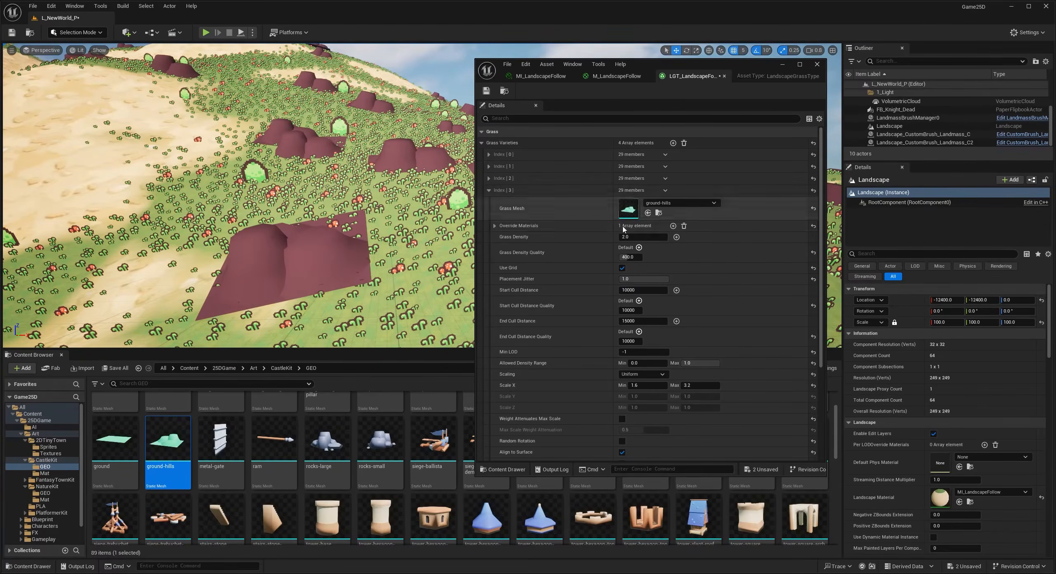
# Step: Remove the override materials from the Index 3 variety and check the spawned meshes on the slope
pyautogui.click(684, 227)
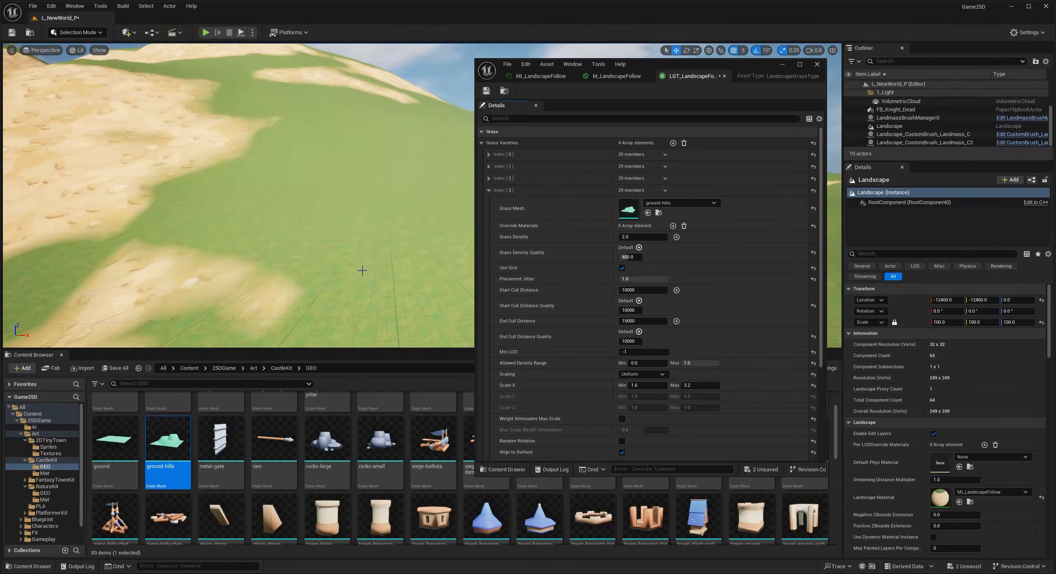
pyautogui.moveTo(359, 268); pyautogui.dragTo(359, 268, button='right')
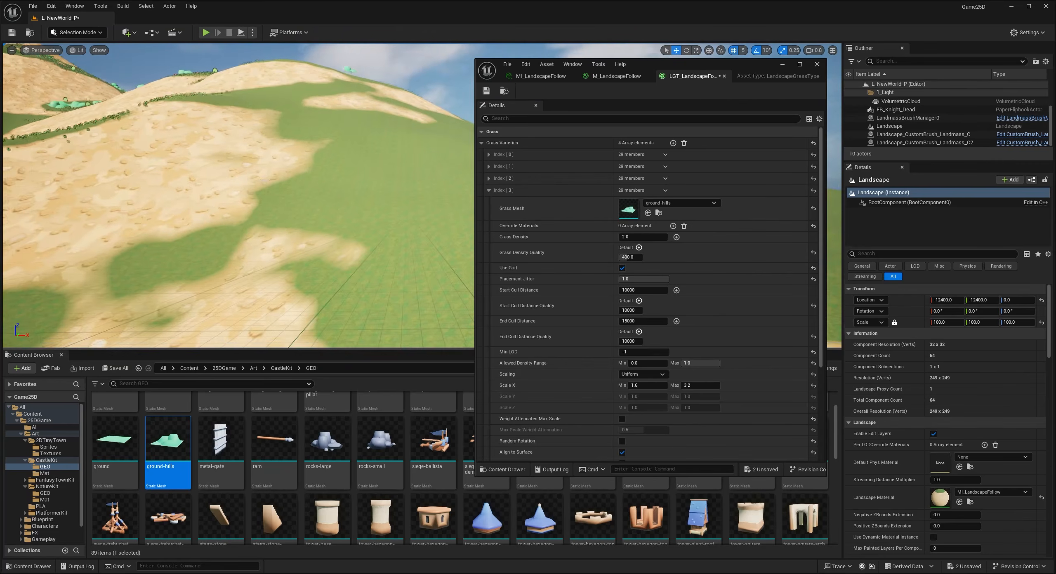
pyautogui.click(294, 182)
pyautogui.moveTo(295, 182); pyautogui.dragTo(295, 182, button='right')
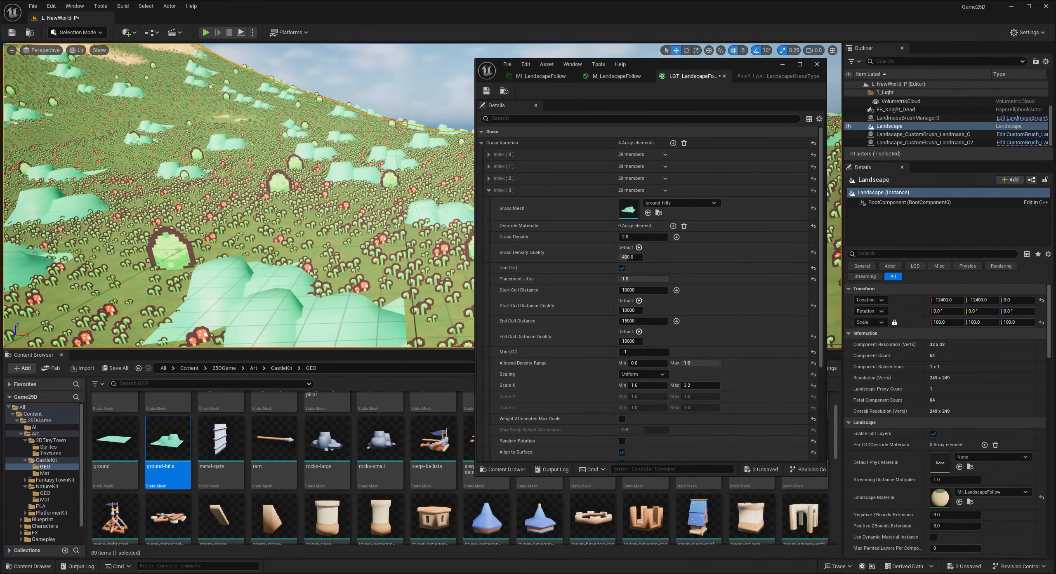
# Step: Assign the CastleKit rocks-small mesh as the Index 3 variety's grass mesh
pyautogui.scroll(-3, 389, 448)
pyautogui.scroll(4, 389, 448)
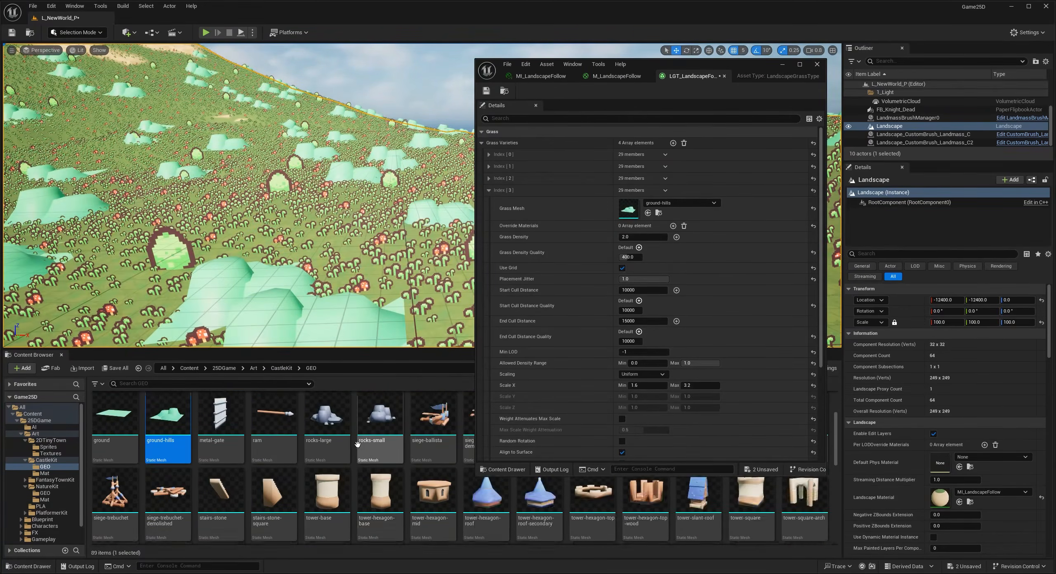
pyautogui.moveTo(374, 482); pyautogui.dragTo(630, 209)
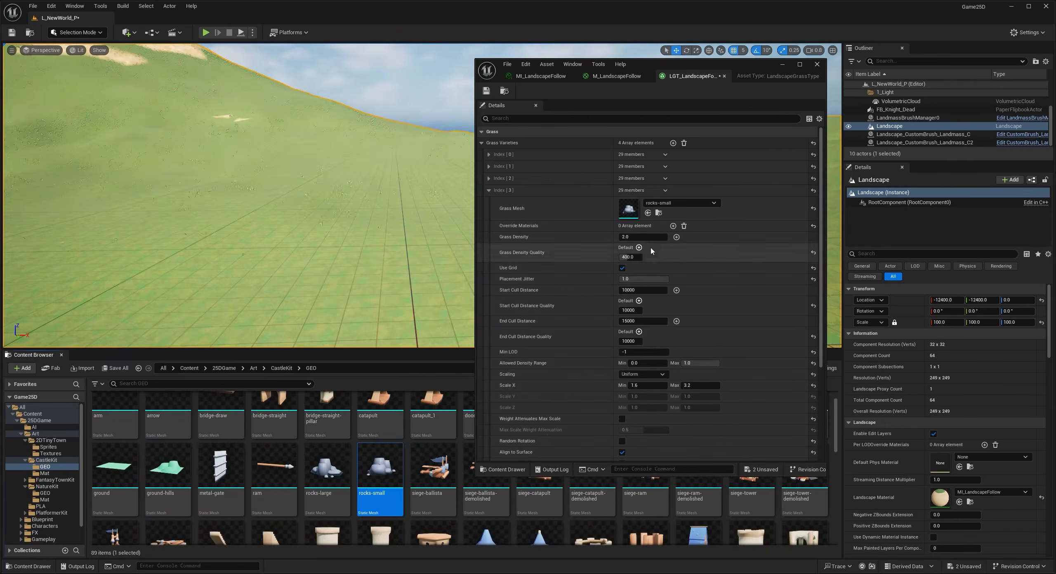
# Step: Set the Index 3 variety's Scale X range to 0.8–1.0 and examine the rocks on the hillside
pyautogui.click(658, 384)
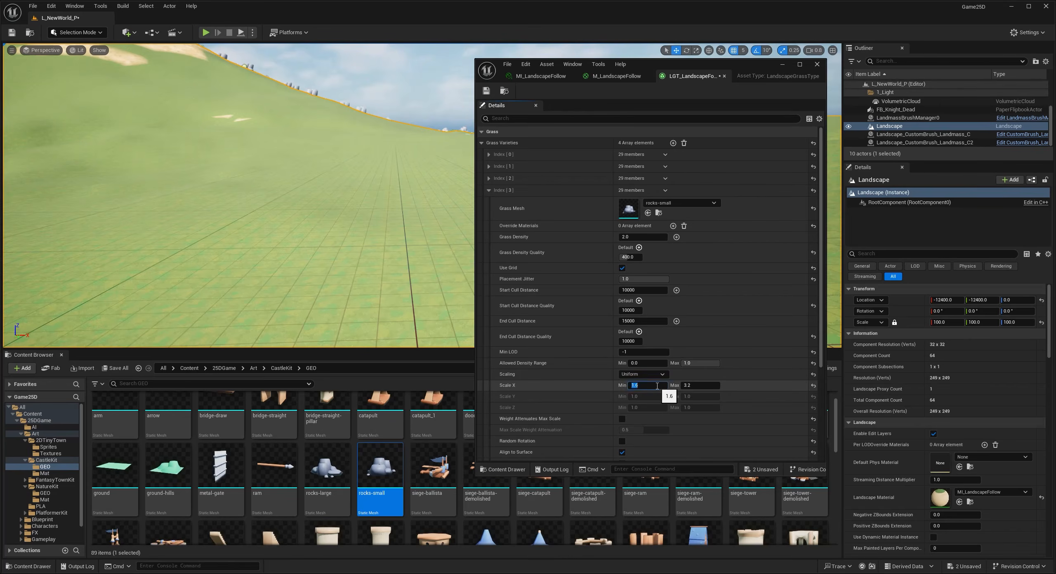
pyautogui.write('0.8')
pyautogui.press('Tab')
pyautogui.write('1')
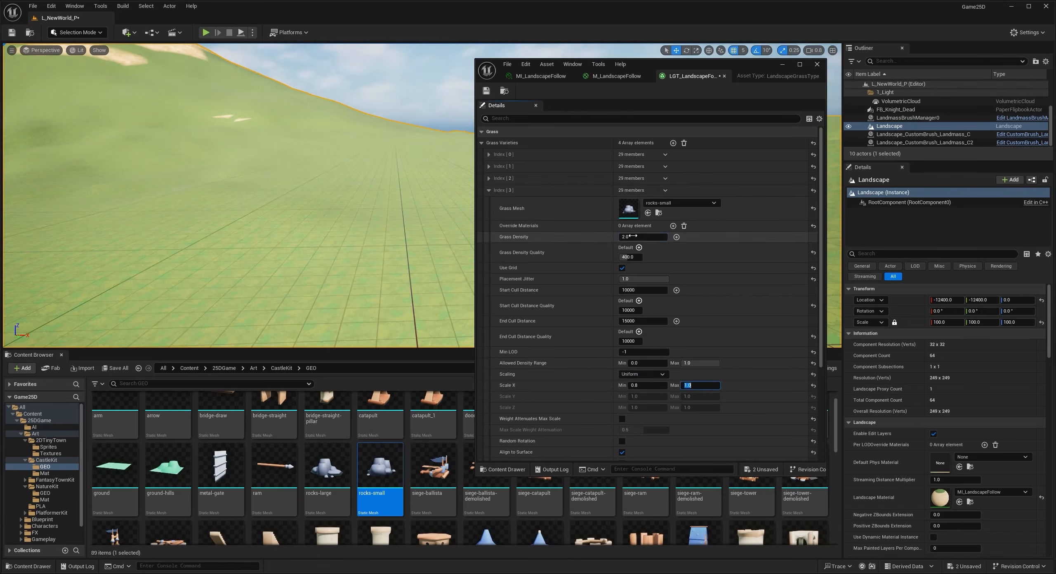
pyautogui.moveTo(396, 264); pyautogui.dragTo(330, 244, button='right')
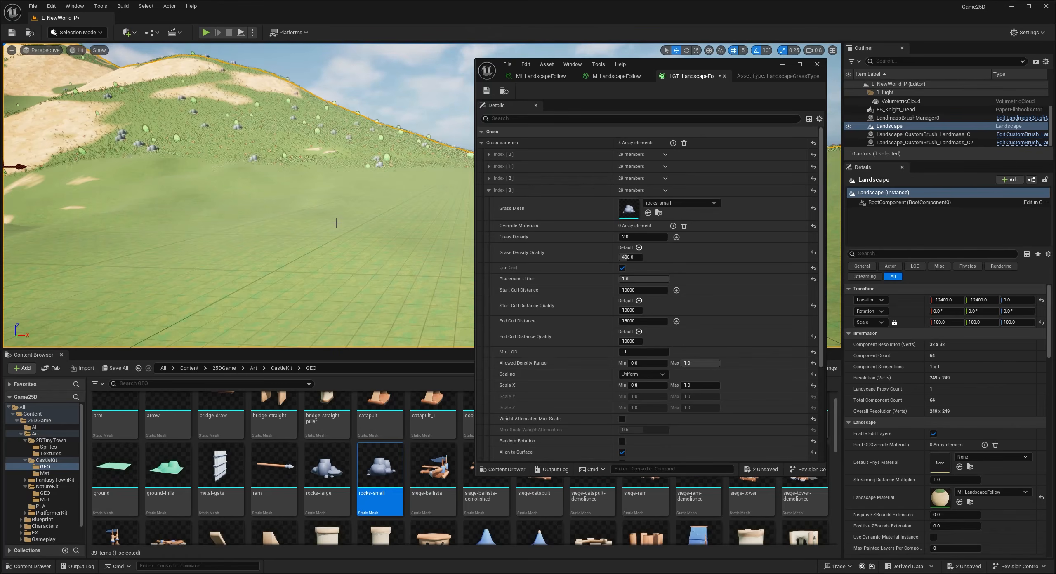
pyautogui.moveTo(337, 223)
pyautogui.mouseDown(button='right')
pyautogui.moveTo(297, 240)
pyautogui.moveTo(336, 236)
pyautogui.mouseUp(button='right')
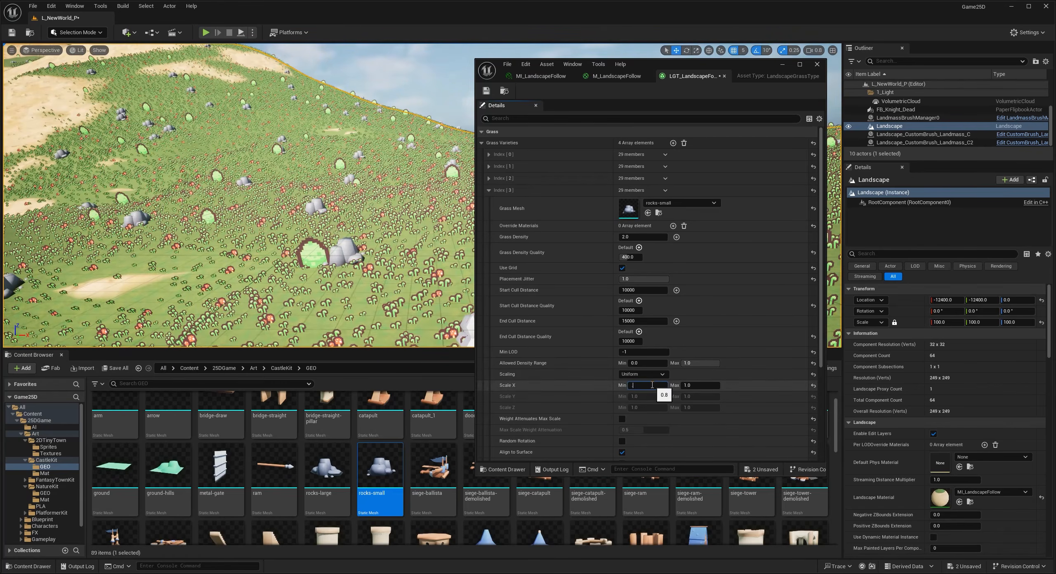
# Step: Set the Index 3 rocks' Scale X range to 0.5–0.8 and Grass Density to 1.0, and check the result on the terrain
pyautogui.press('Tab')
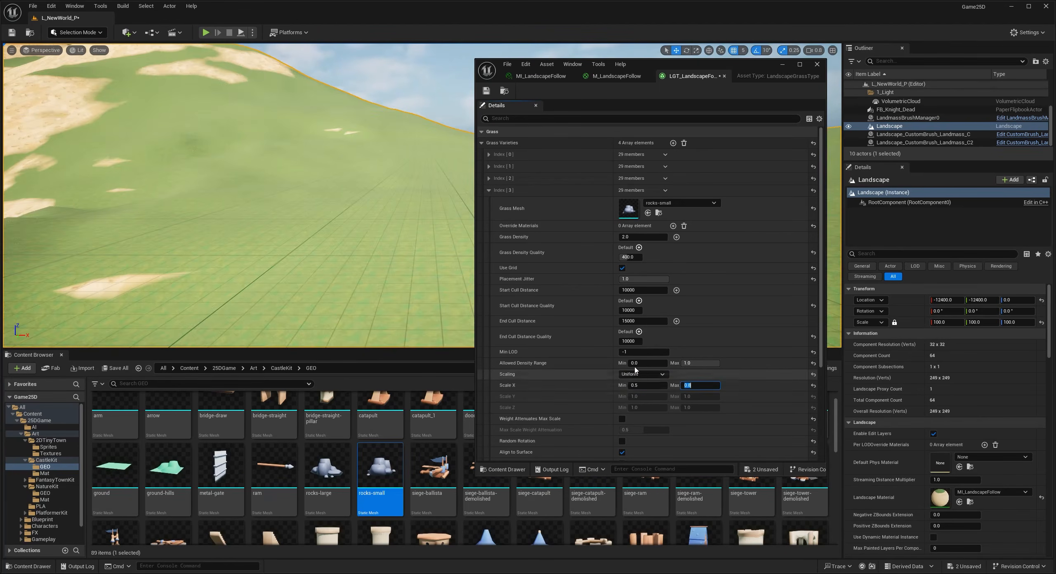
pyautogui.click(631, 237)
pyautogui.write('1')
pyautogui.press('Return')
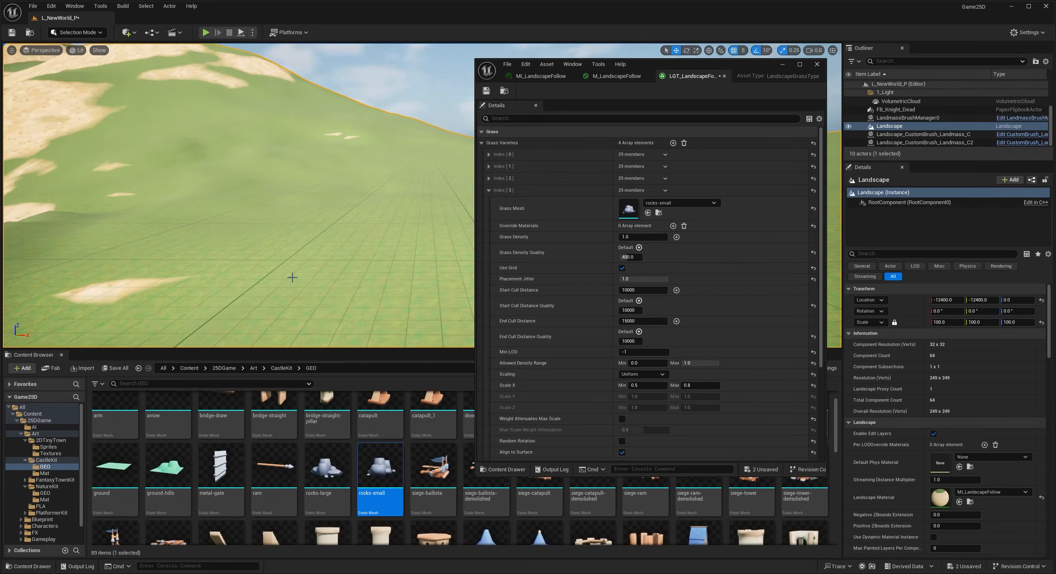
pyautogui.moveTo(290, 277); pyautogui.dragTo(277, 276, button='right')
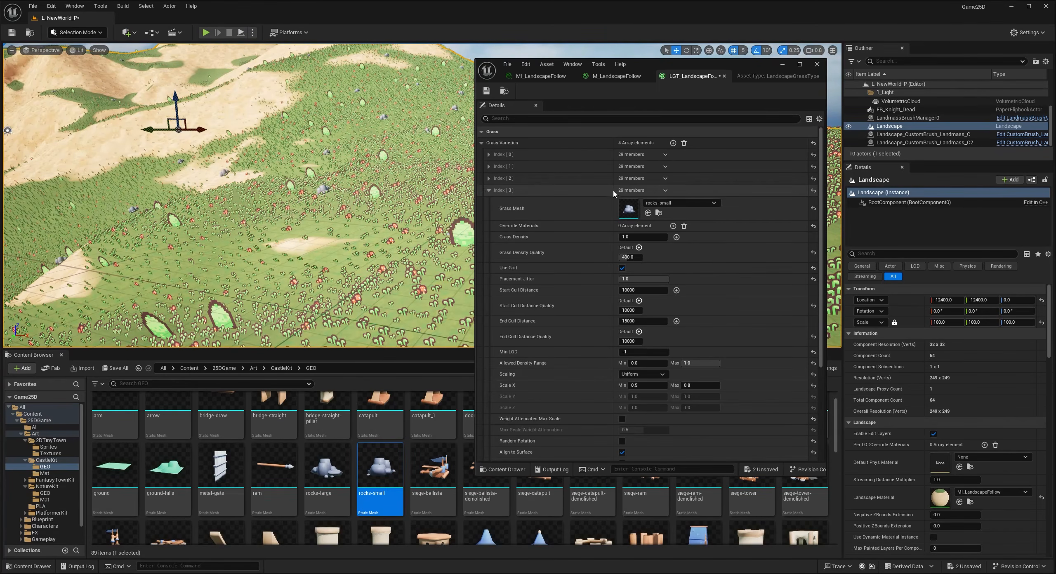
# Step: Duplicate the Index 3 rock variety and look through the CastleKit and NatureKit meshes for a replacement mesh
pyautogui.click(668, 192)
pyautogui.click(678, 222)
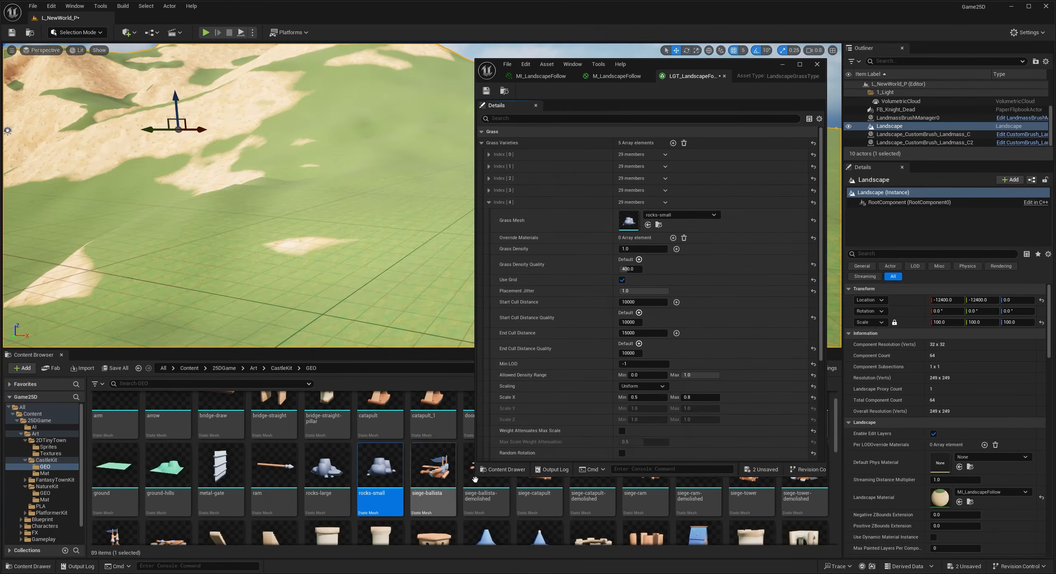
pyautogui.scroll(-5, 387, 475)
pyautogui.scroll(-3, 388, 475)
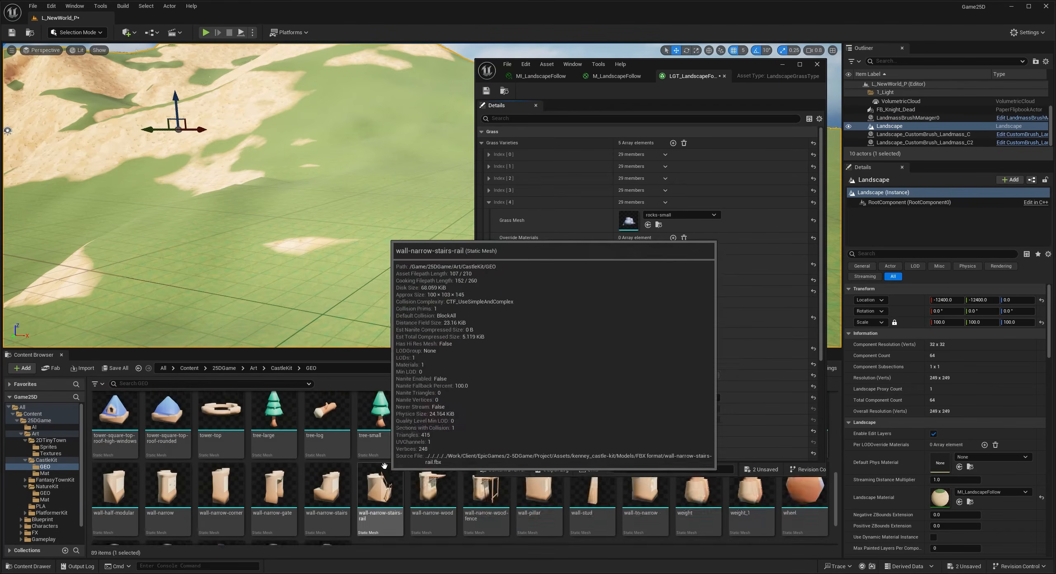
pyautogui.click(43, 495)
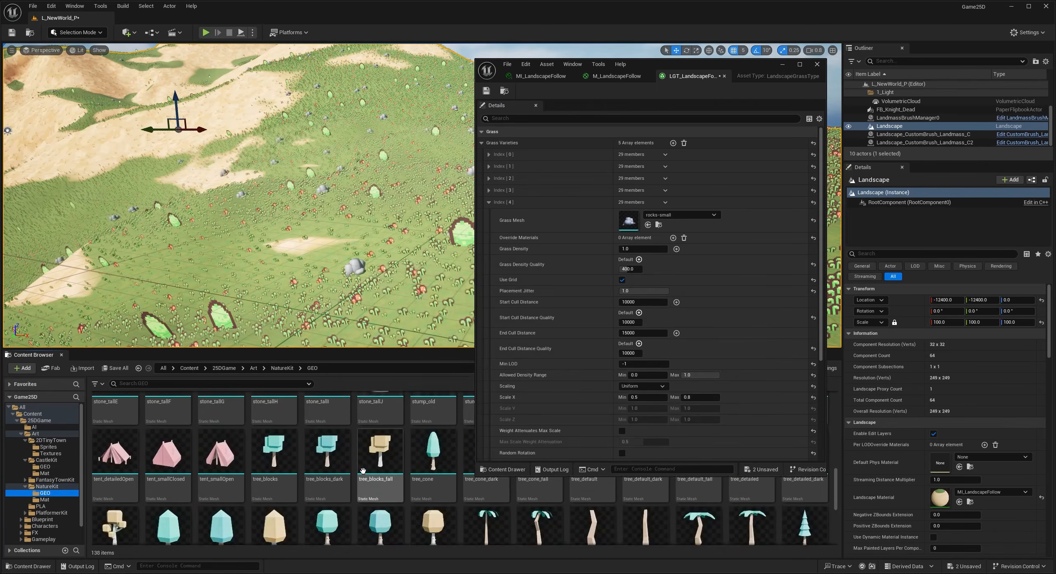
pyautogui.scroll(-3, 356, 472)
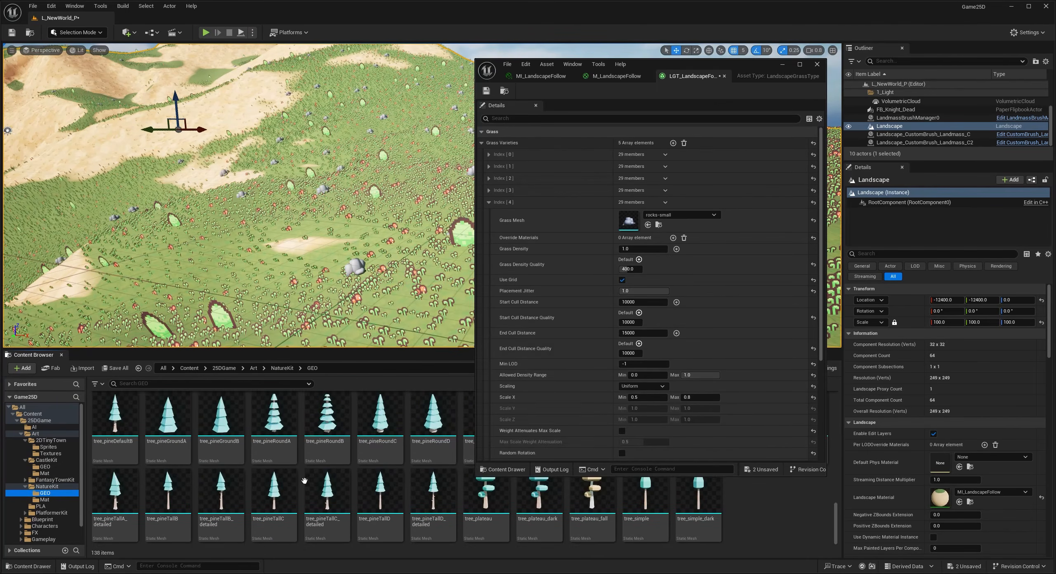
# Step: Find flowers-tall in the PlatformerKit GEO folder and assign it as the Index 4 variety's grass mesh
pyautogui.click(40, 514)
pyautogui.doubleClick(164, 413)
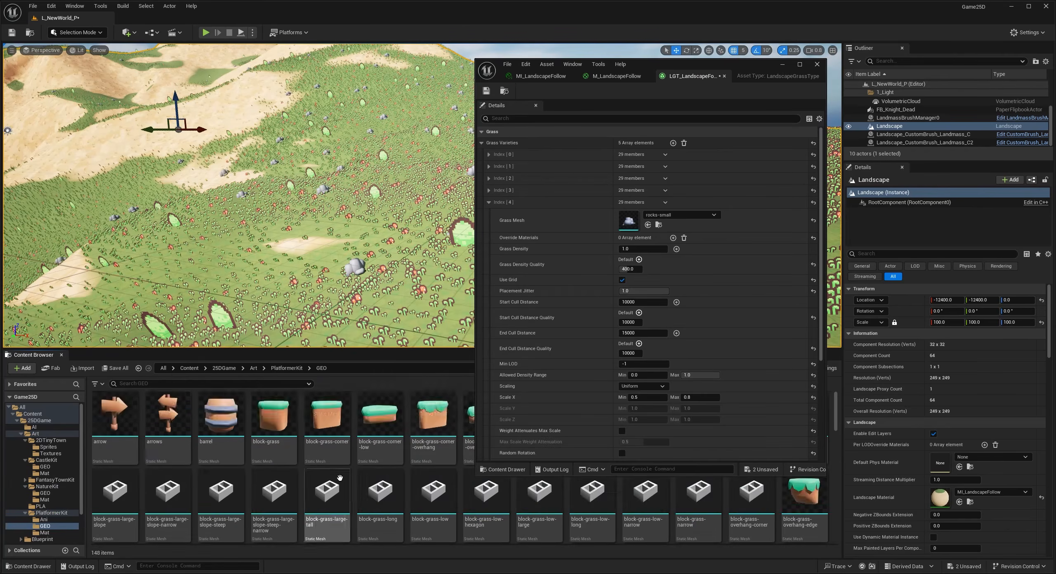
pyautogui.scroll(-4, 363, 483)
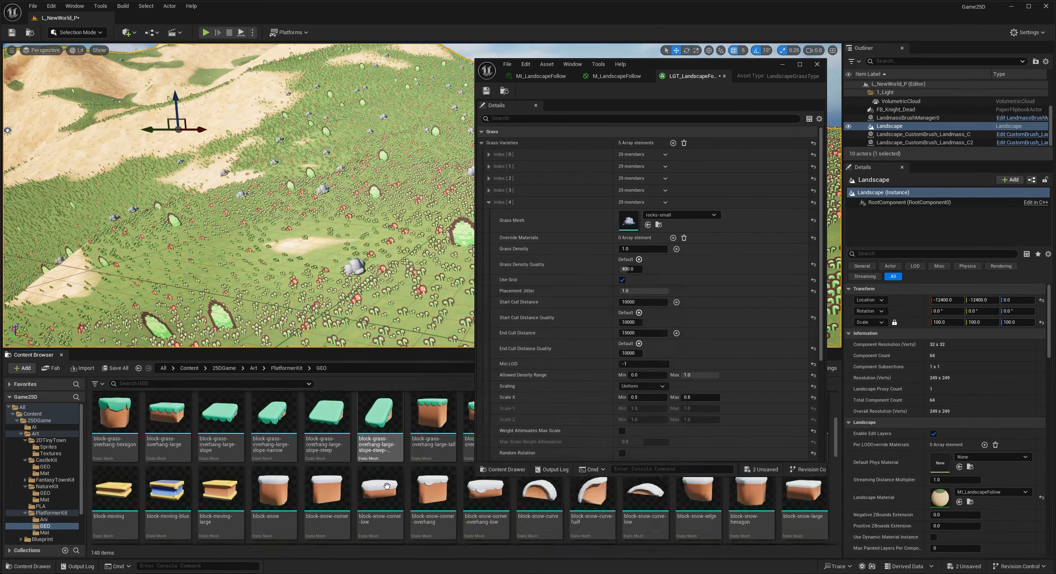
pyautogui.scroll(-8, 387, 486)
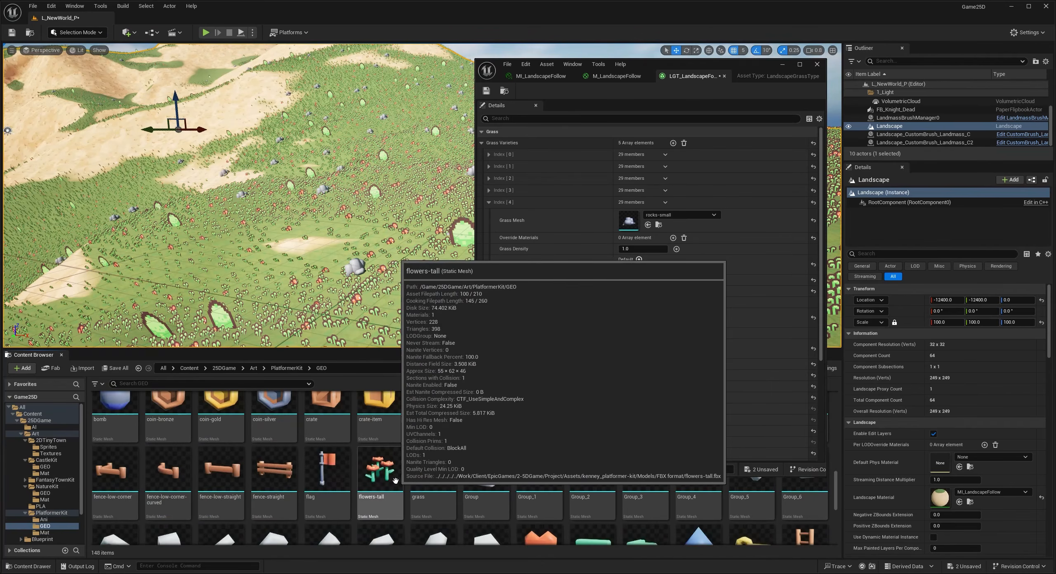
pyautogui.click(395, 481)
pyautogui.click(648, 224)
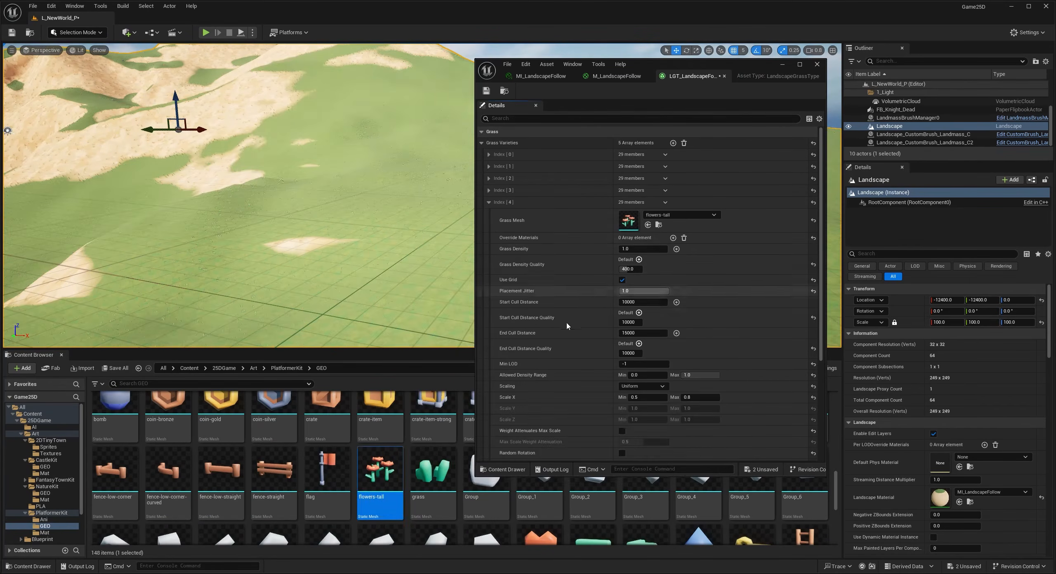
# Step: Set the Index 4 flowers-tall variety's Grass Density to 5.0 and check the coverage on the terrain
pyautogui.click(639, 250)
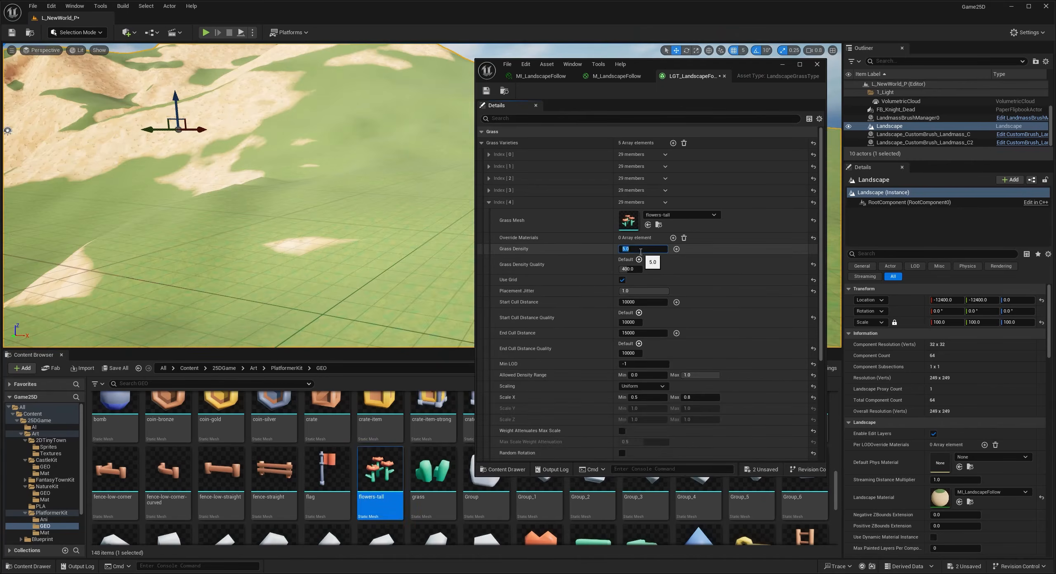
pyautogui.moveTo(309, 234); pyautogui.dragTo(343, 233, button='right')
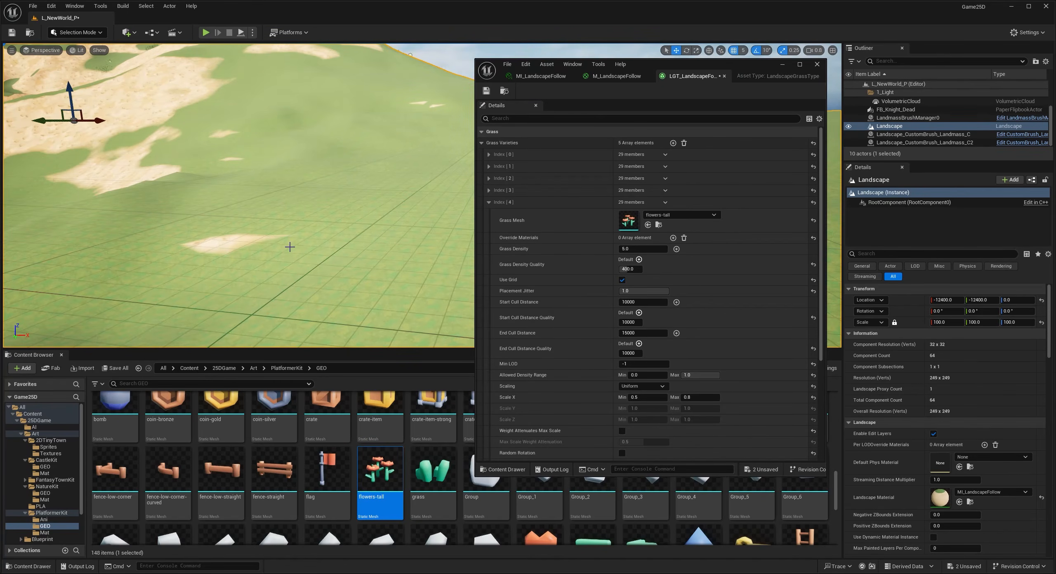
pyautogui.moveTo(290, 247); pyautogui.dragTo(240, 248, button='right')
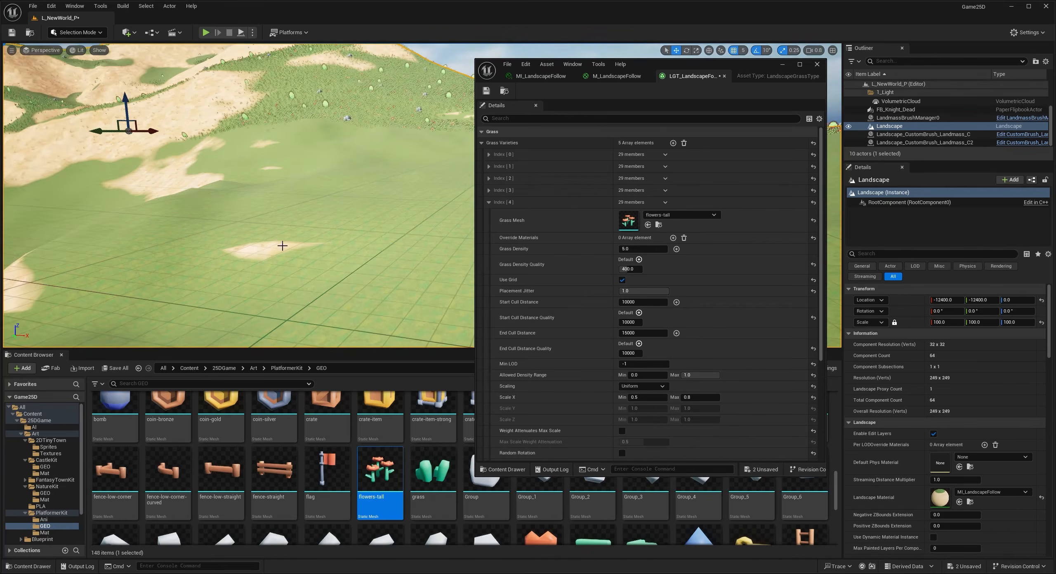
pyautogui.moveTo(250, 301); pyautogui.dragTo(276, 305, button='right')
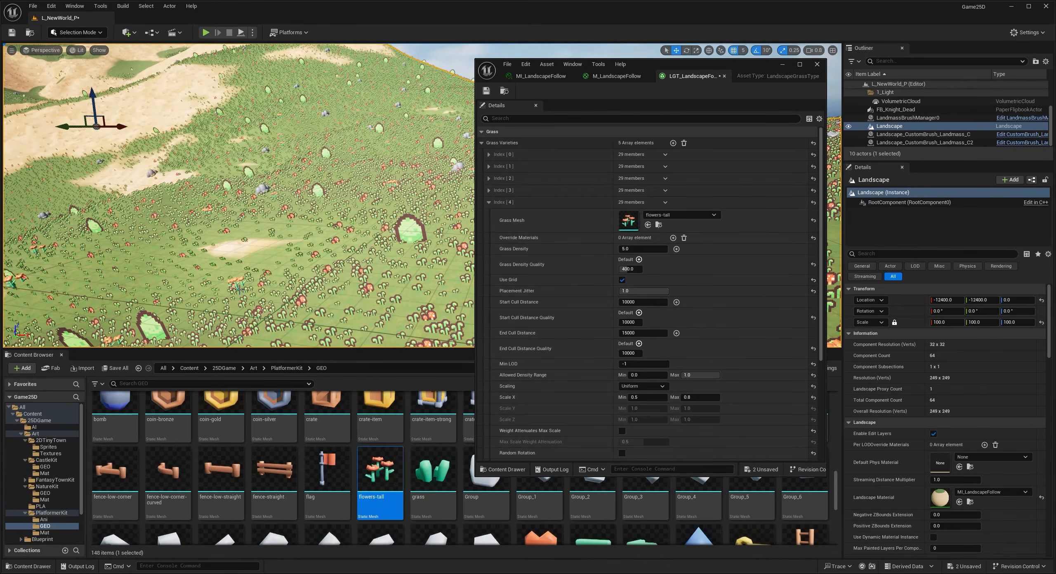
# Step: Set the Index 4 flowers-tall variety's Grass Density to 20 and examine the flowers on the hillside
pyautogui.click(630, 249)
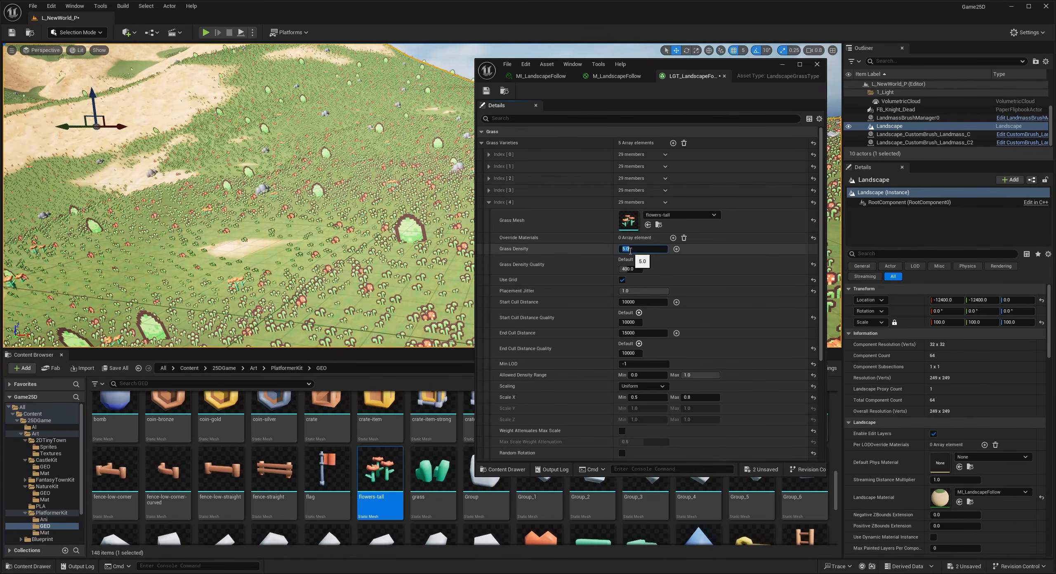
pyautogui.write('20')
pyautogui.press('Return')
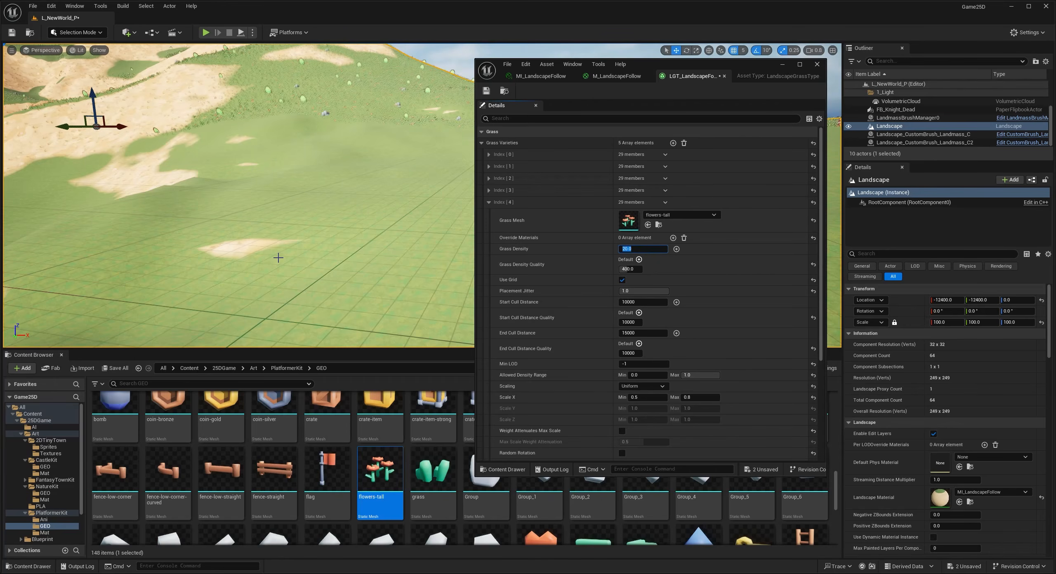
pyautogui.moveTo(347, 272); pyautogui.dragTo(373, 291, button='right')
pyautogui.press('w')
# Step: Try the PlatformerKit grass mesh on the Index 0 variety in a short play test, and undo the mesh swap
pyautogui.click(489, 202)
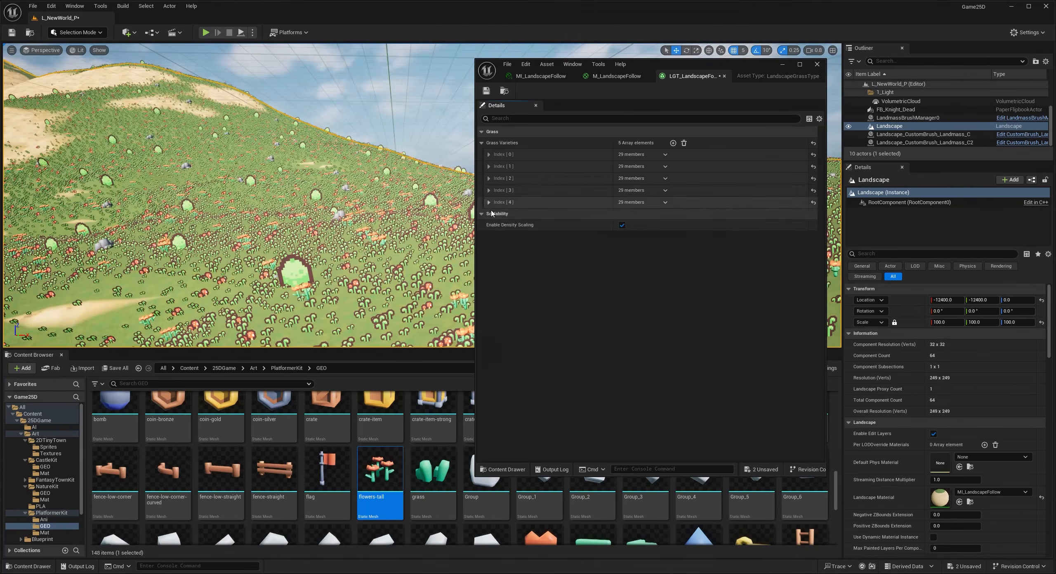
pyautogui.click(489, 154)
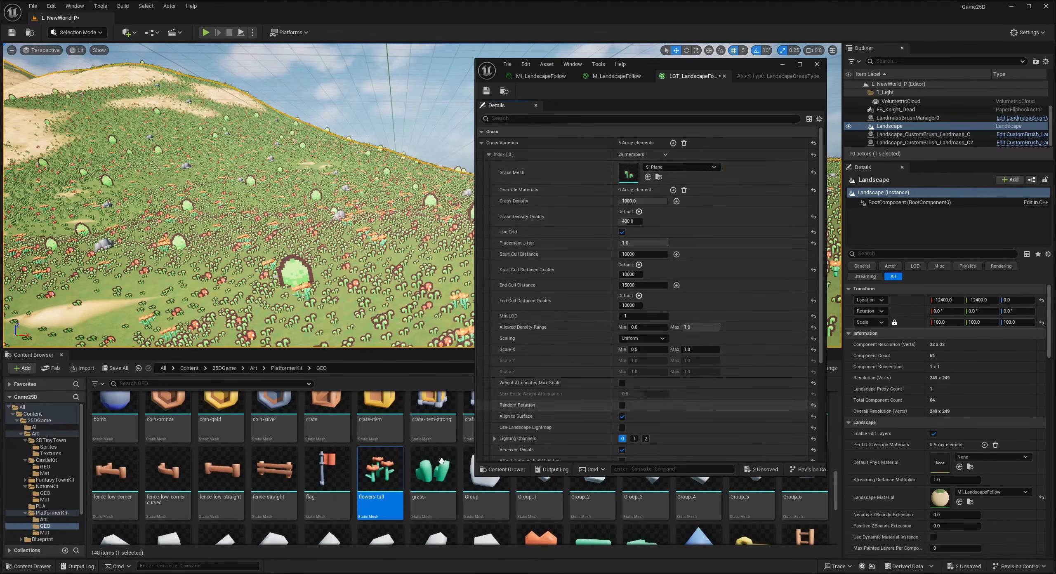
pyautogui.moveTo(444, 484); pyautogui.dragTo(652, 174)
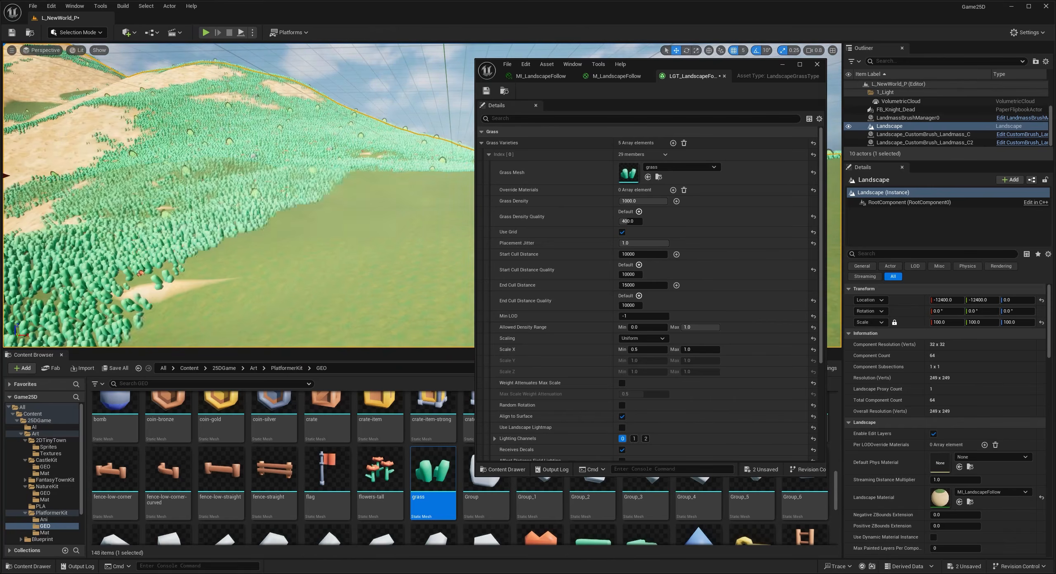
pyautogui.moveTo(365, 245); pyautogui.dragTo(377, 243, button='right')
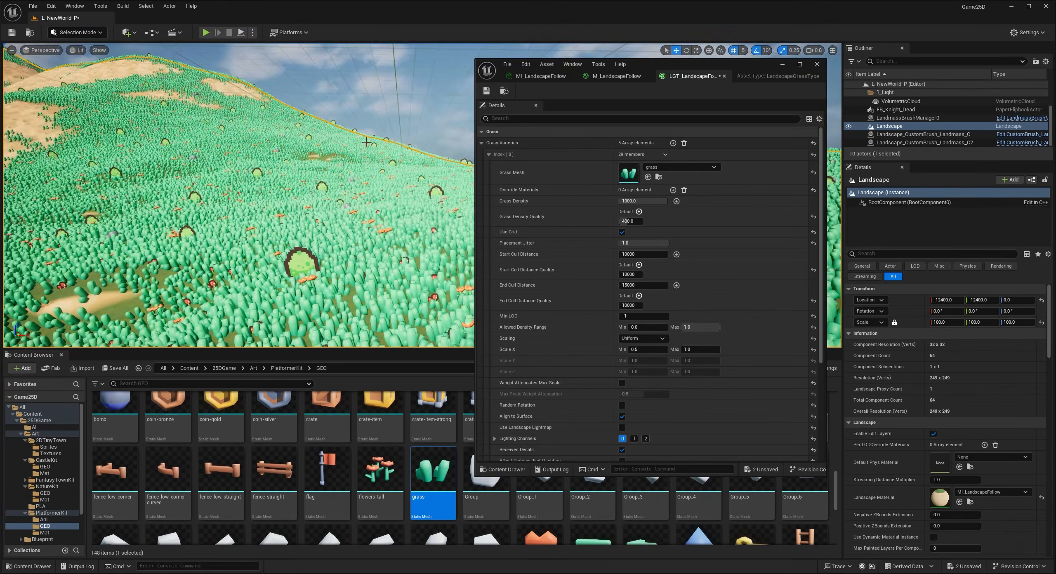
pyautogui.hotkey('alt', 'p')
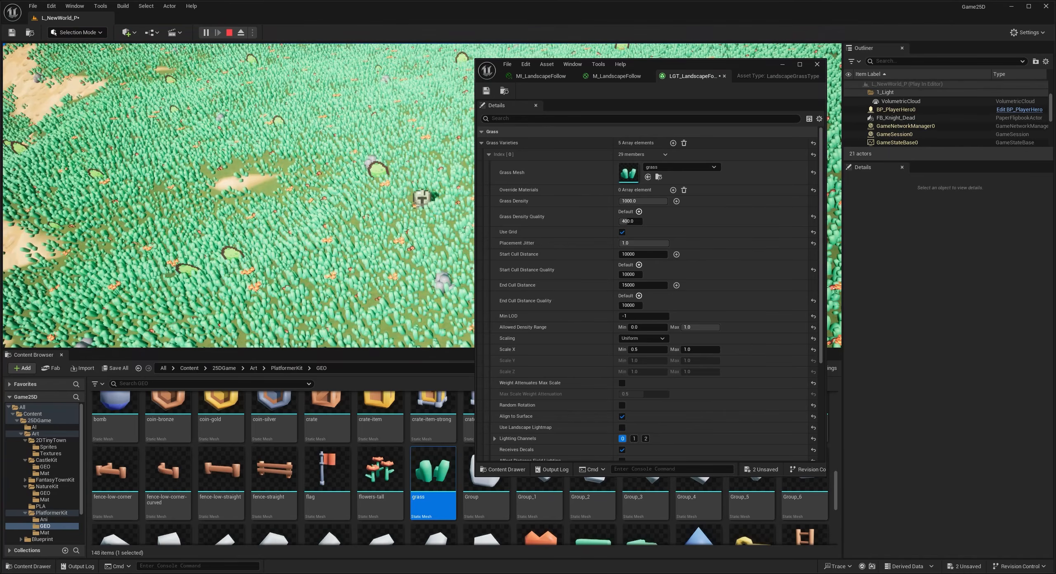
pyautogui.press('Escape')
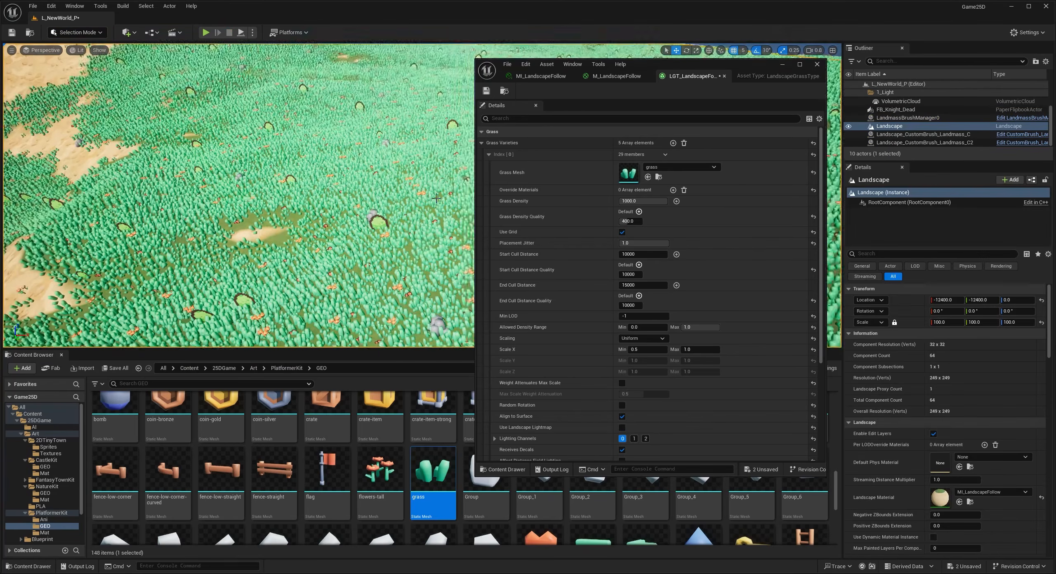
pyautogui.hotkey('ctrl', 'z')
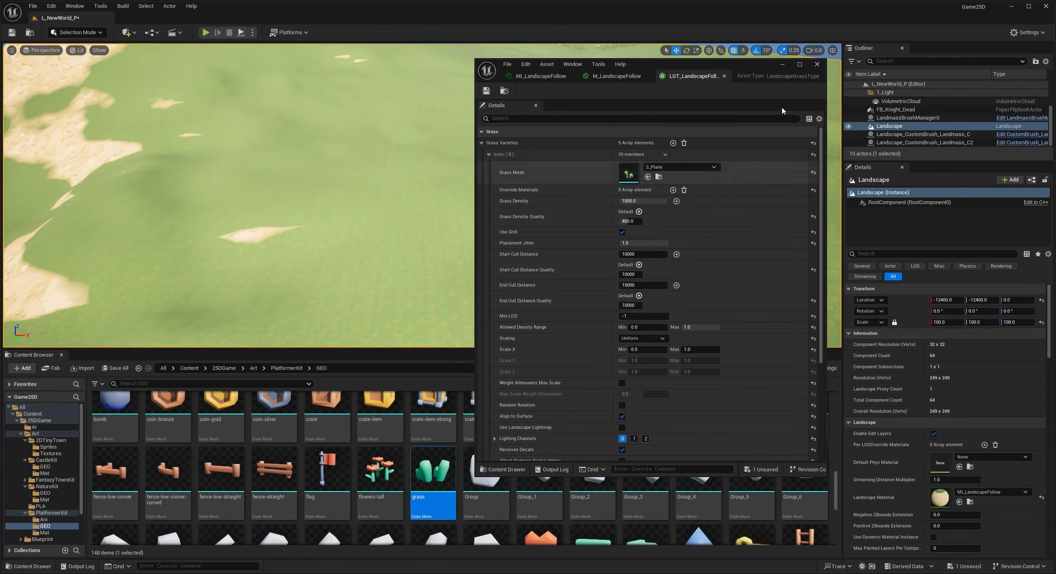
# Step: Play-test the level, walking the hero around the landscape among the spawned flowers, bushes and rocks
pyautogui.click(783, 65)
pyautogui.moveTo(488, 188); pyautogui.dragTo(476, 165, button='right')
pyautogui.click(206, 32)
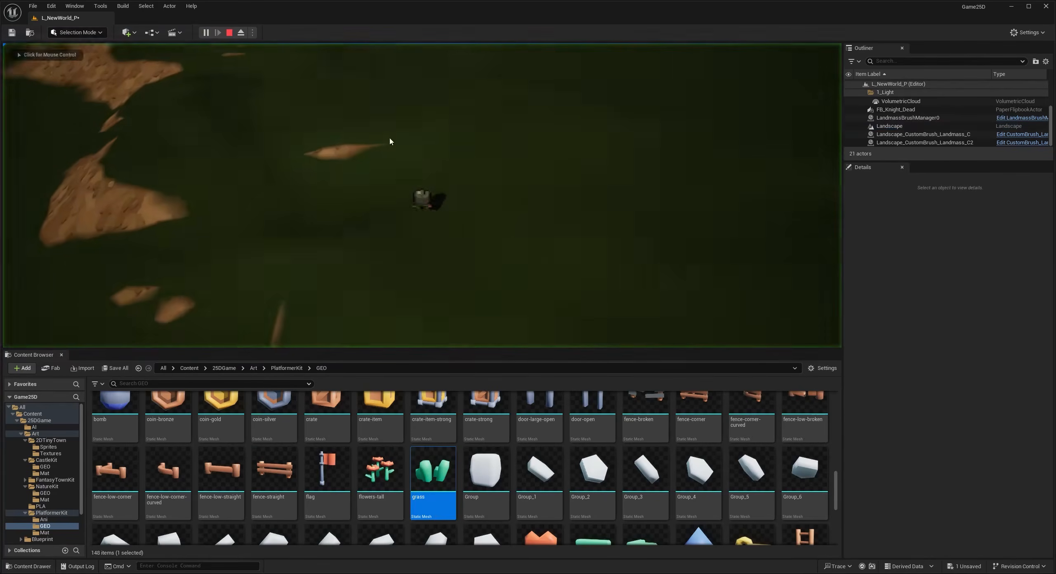
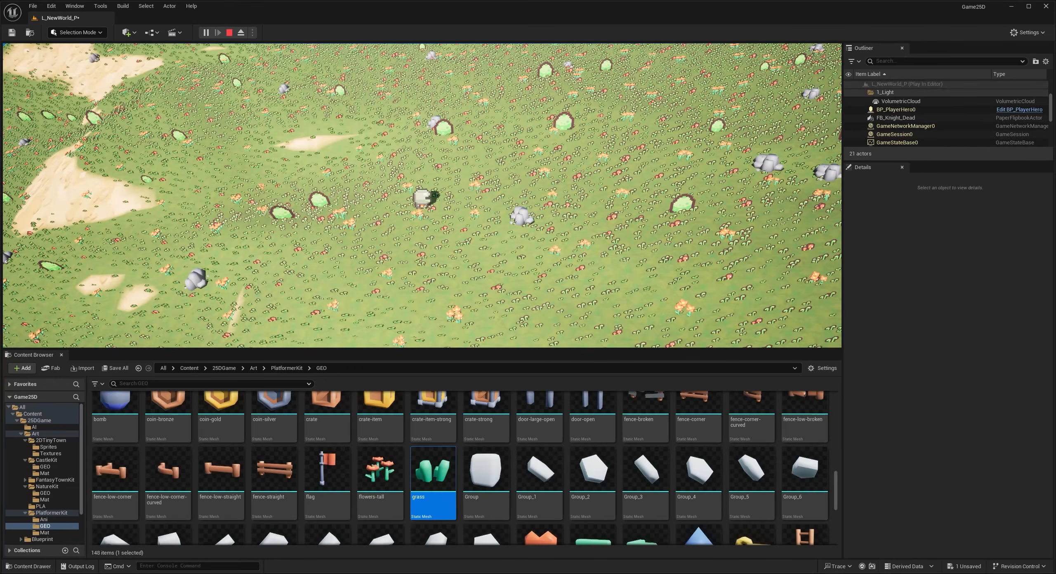
pyautogui.press('a')
pyautogui.press('s')
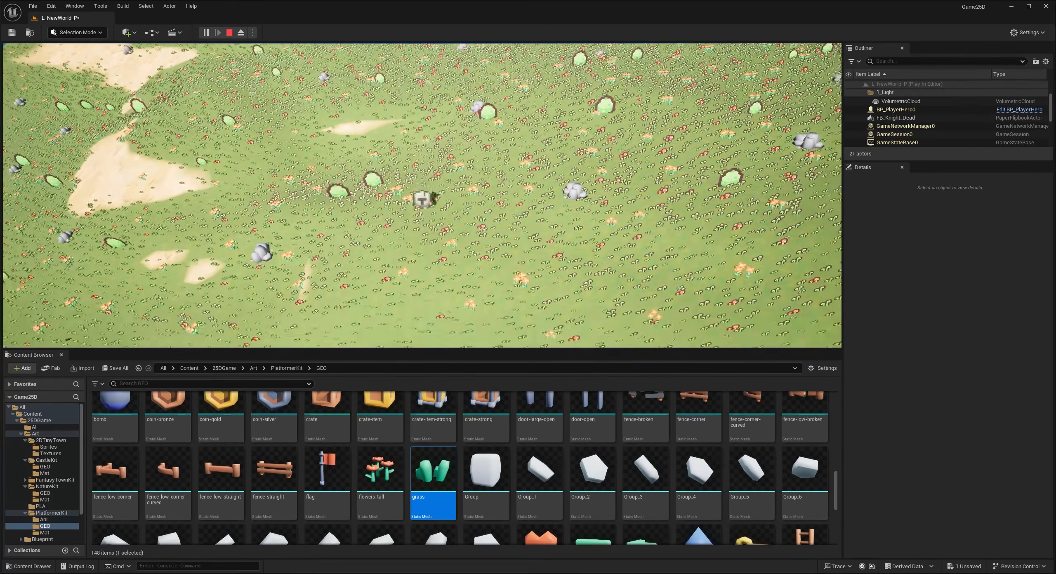
pyautogui.press('a')
pyautogui.press('w')
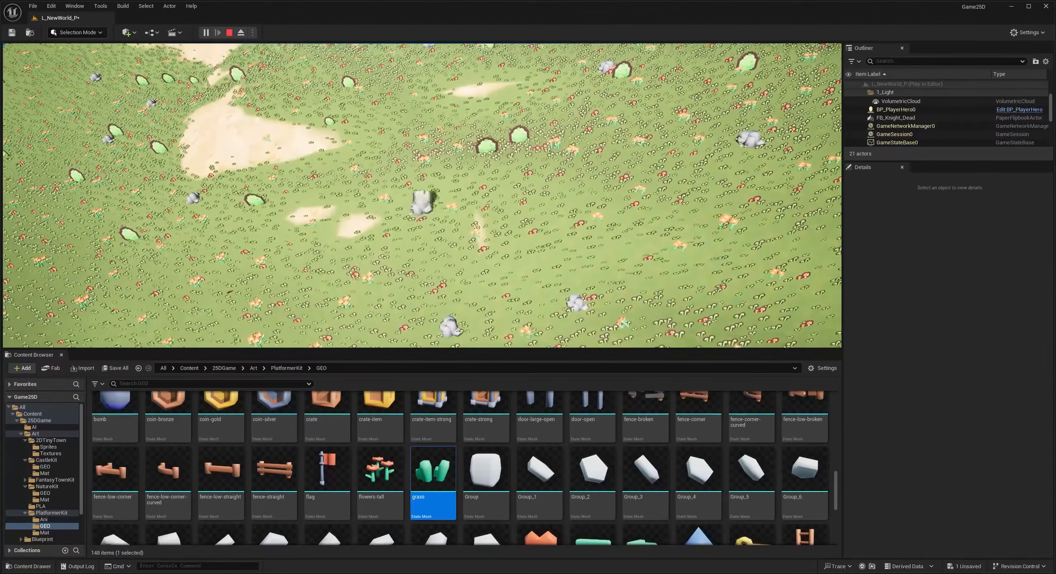
pyautogui.press('w')
pyautogui.press('s')
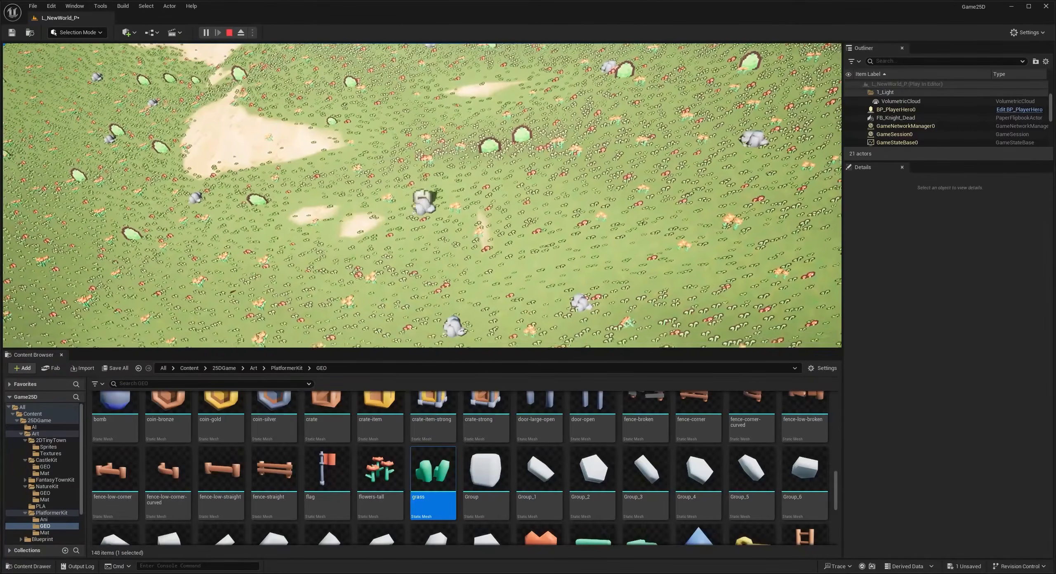
pyautogui.press('d')
pyautogui.press('s')
pyautogui.press('Escape')
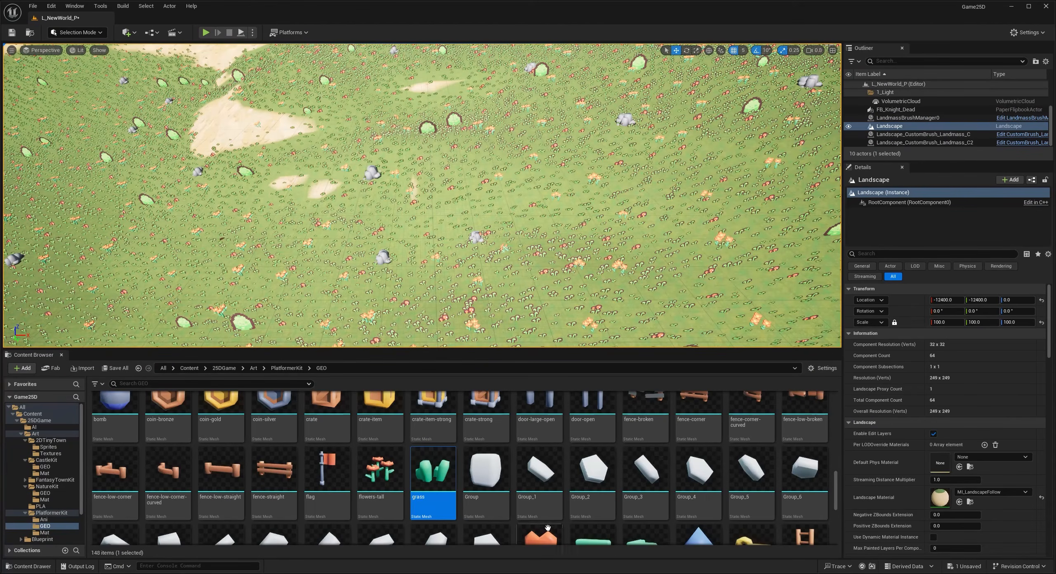
# Step: Reopen the LGT_LandscapeFollow editor and search its properties for "coll", clearing the search when done
pyautogui.moveTo(626, 573)
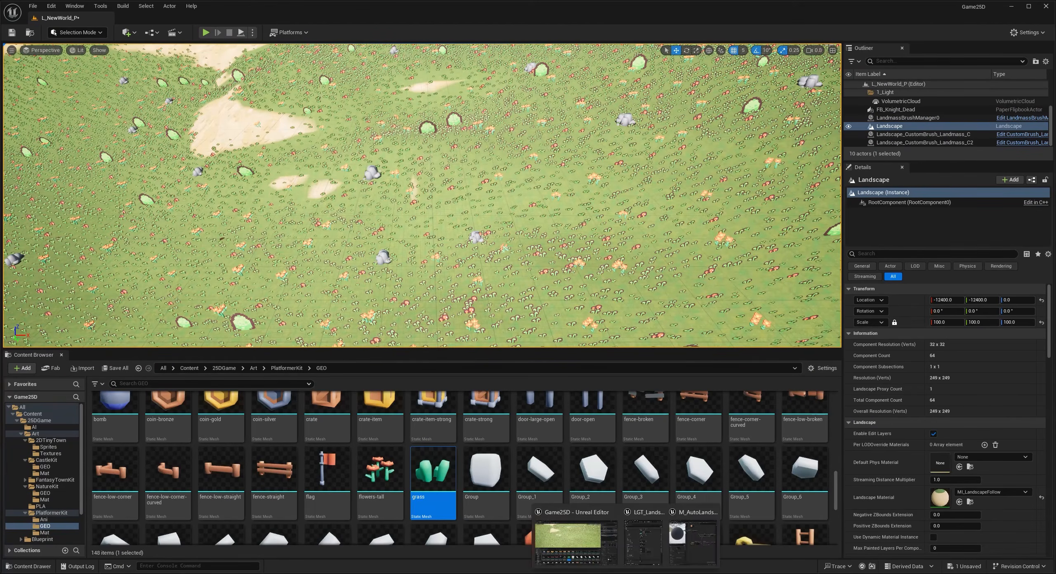
pyautogui.click(655, 543)
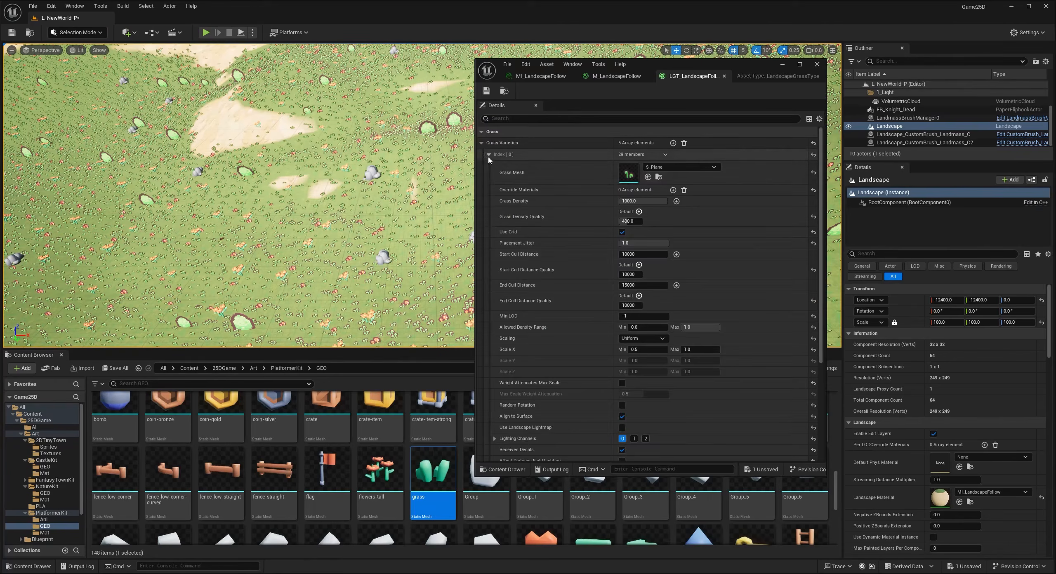
pyautogui.click(487, 204)
pyautogui.click(488, 203)
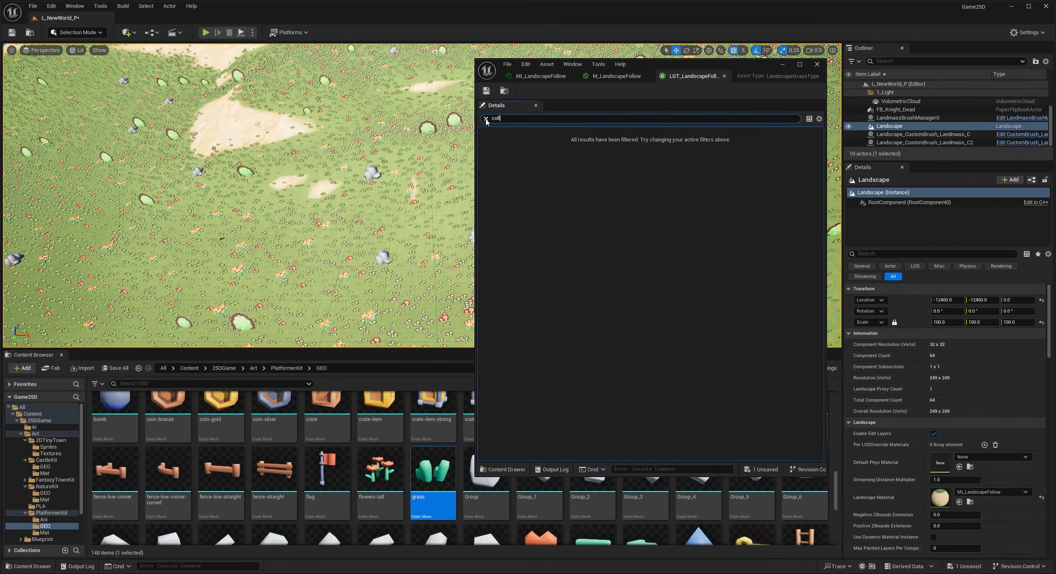
pyautogui.press('BackSpace')
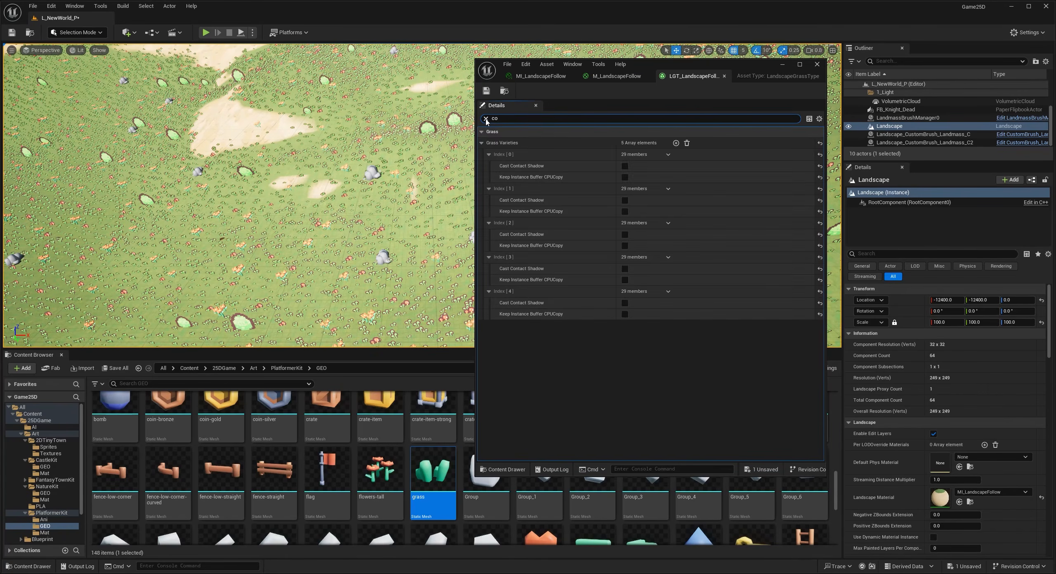
pyautogui.click(487, 118)
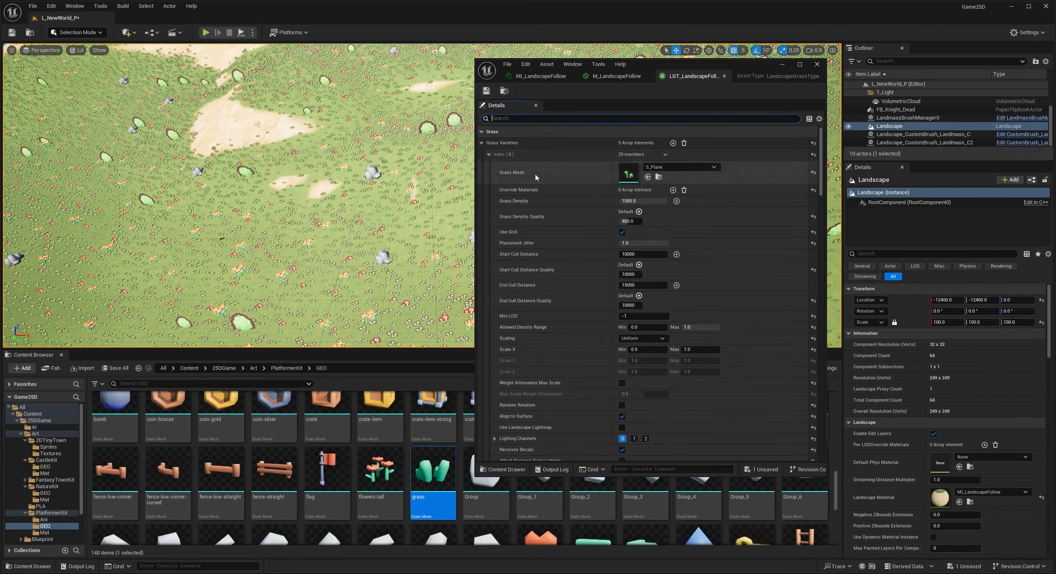
# Step: Set the Index 3 rocks-small variety's Scale X range to 0.3–0.5, save the asset and check the rocks up close on the terrain
pyautogui.click(488, 155)
pyautogui.click(489, 167)
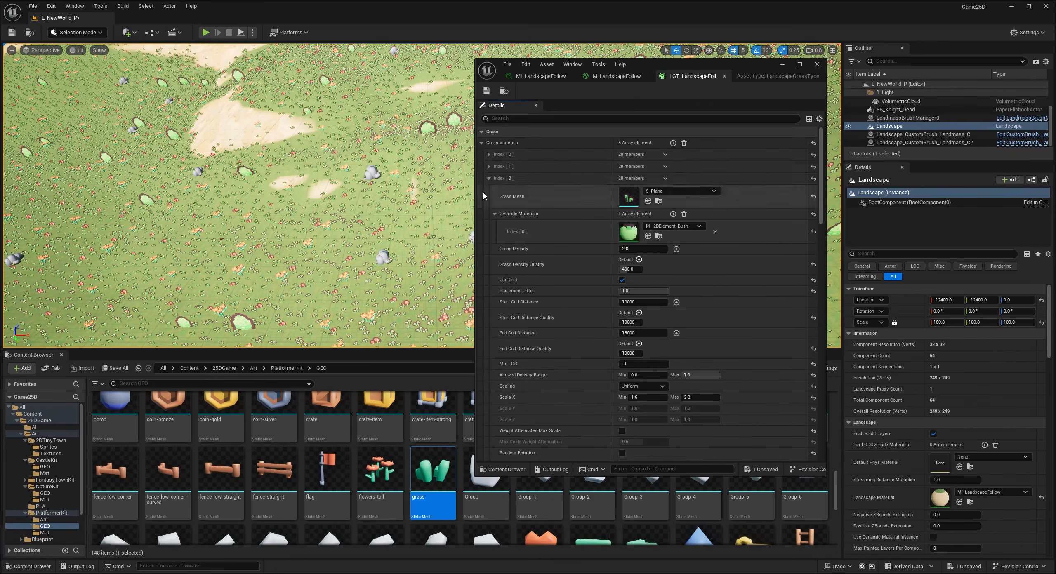
pyautogui.click(489, 179)
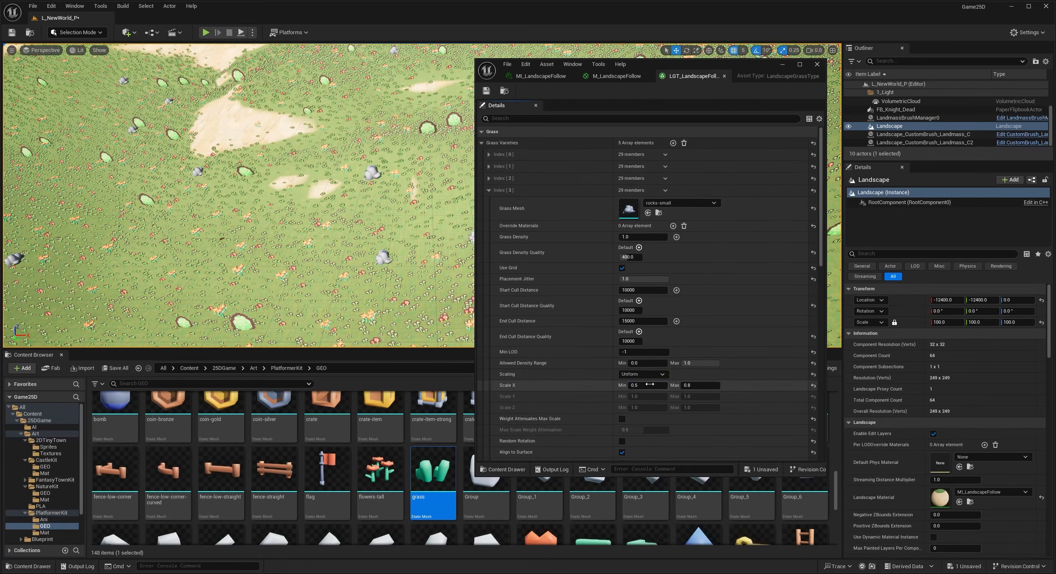
pyautogui.press('BackSpace')
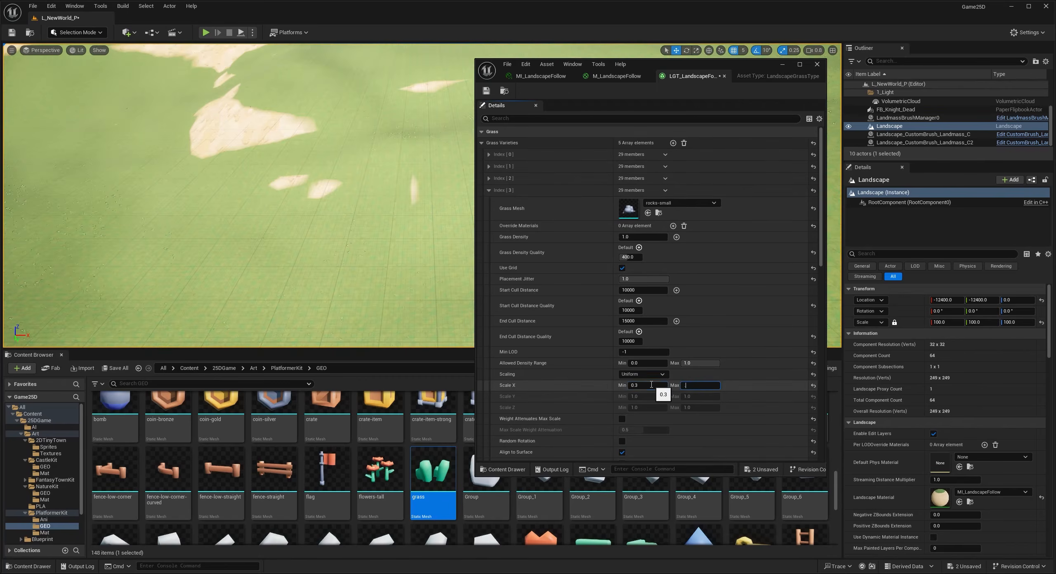
pyautogui.click(482, 92)
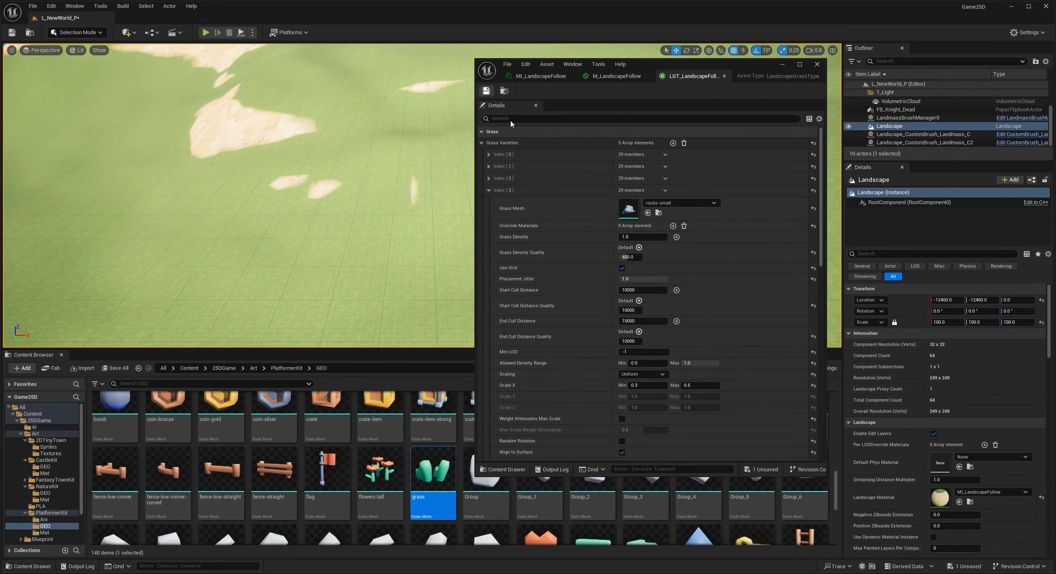
pyautogui.click(782, 65)
pyautogui.moveTo(388, 215)
pyautogui.mouseDown(button='right')
pyautogui.moveTo(355, 186)
pyautogui.moveTo(400, 180)
pyautogui.moveTo(386, 214)
pyautogui.moveTo(368, 219)
pyautogui.moveTo(386, 214)
pyautogui.mouseUp(button='right')
pyautogui.press('w')
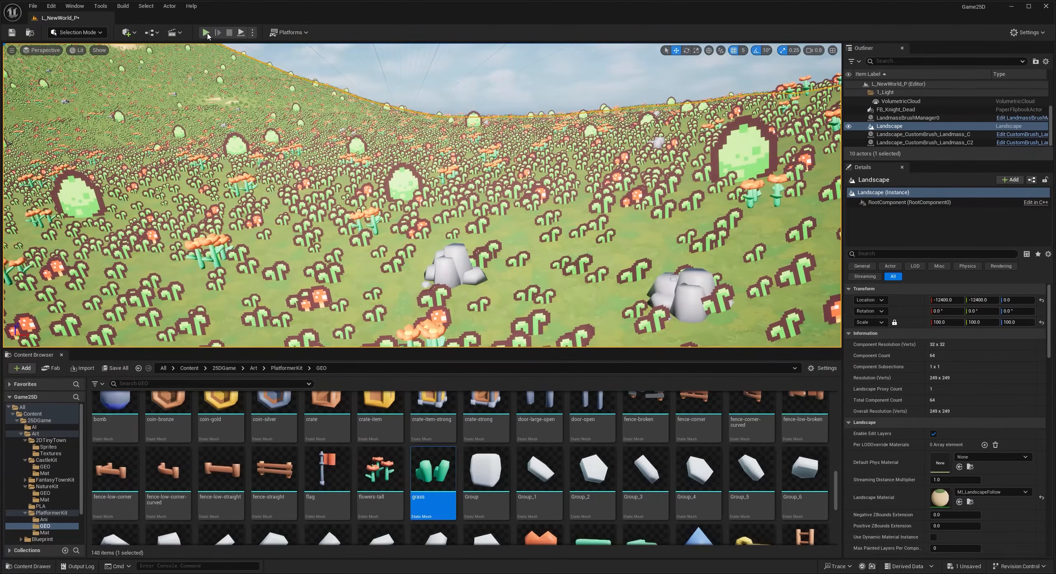
# Step: Walk the hero through the landscape in another play test to judge the resized rocks, and inspect the foliage up close
pyautogui.click(207, 34)
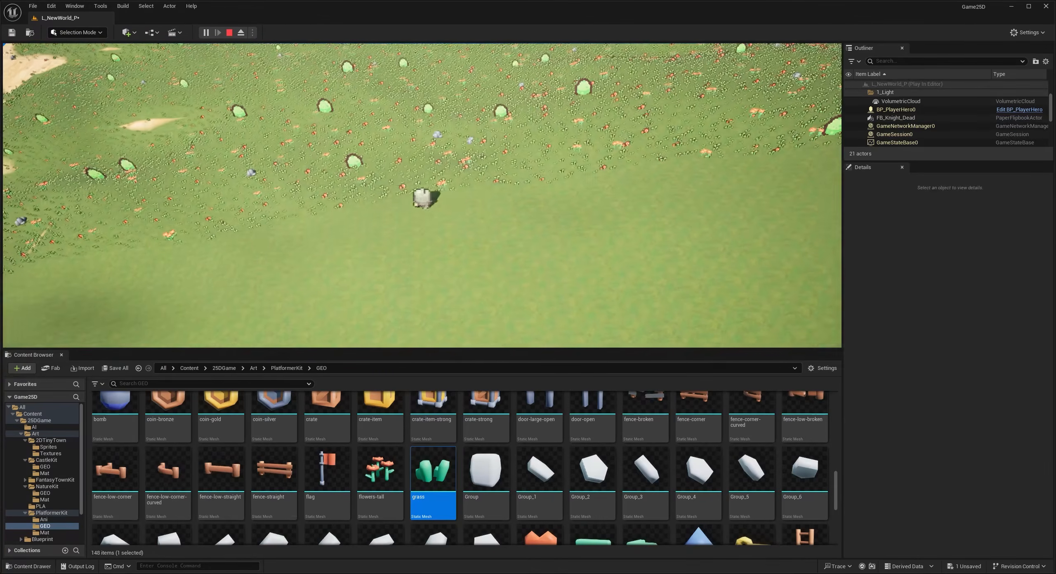
pyautogui.press('w')
pyautogui.press('a')
pyautogui.press('w')
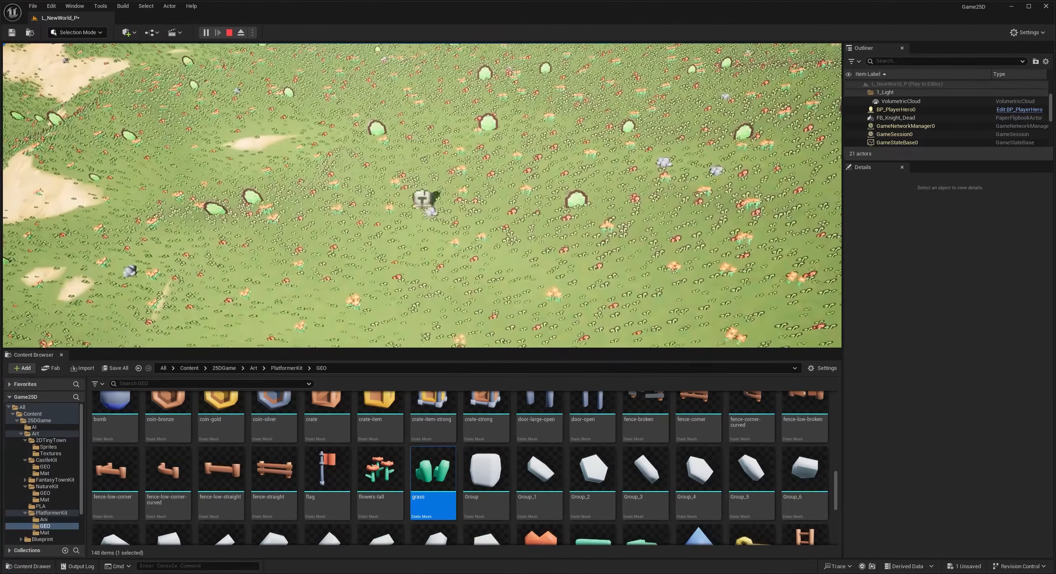
pyautogui.press('w')
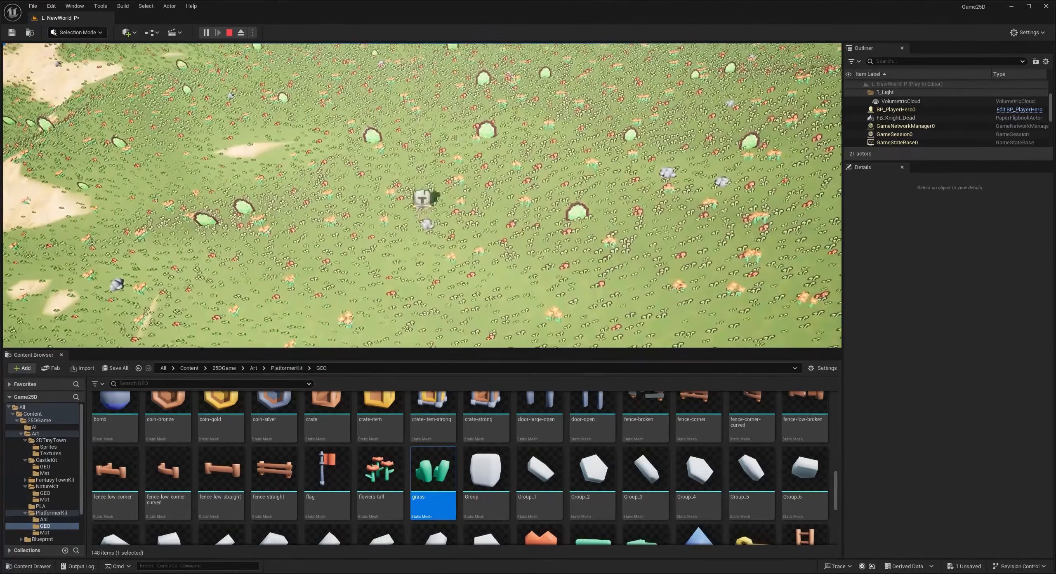
pyautogui.press('s')
pyautogui.press('d')
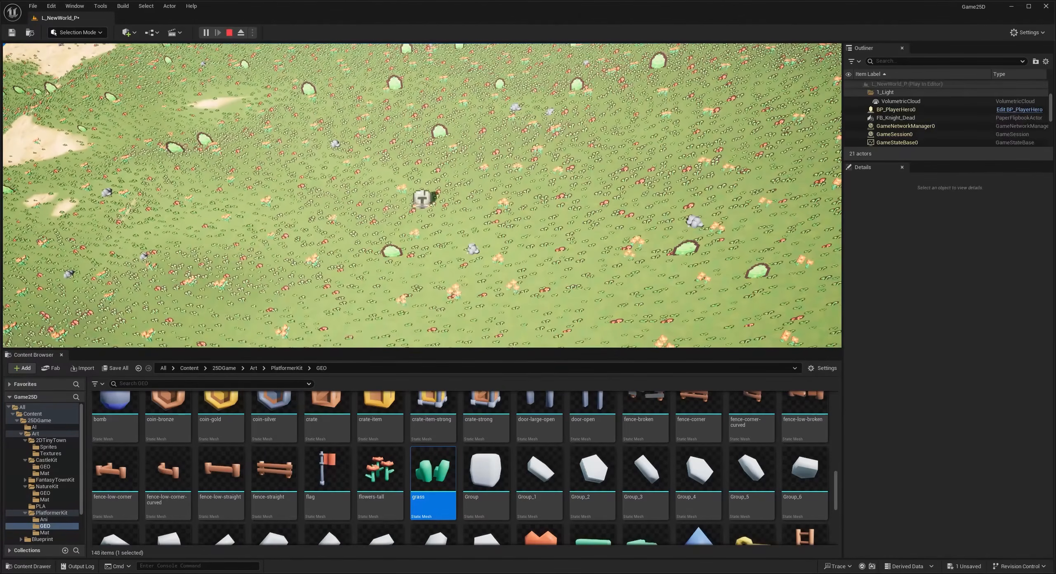
pyautogui.press('Escape')
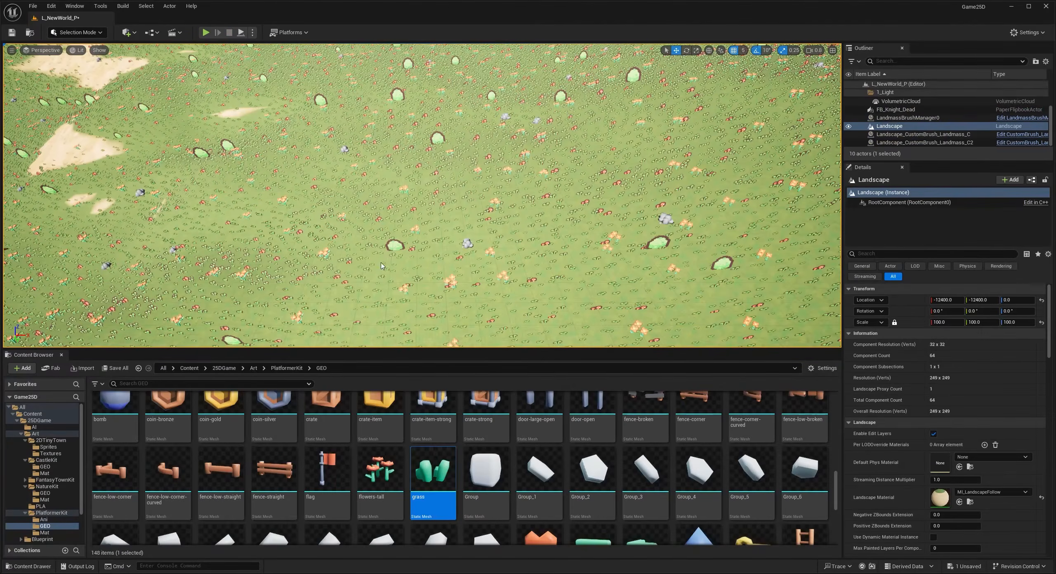
pyautogui.press('w')
pyautogui.moveTo(423, 195); pyautogui.dragTo(402, 159, button='right')
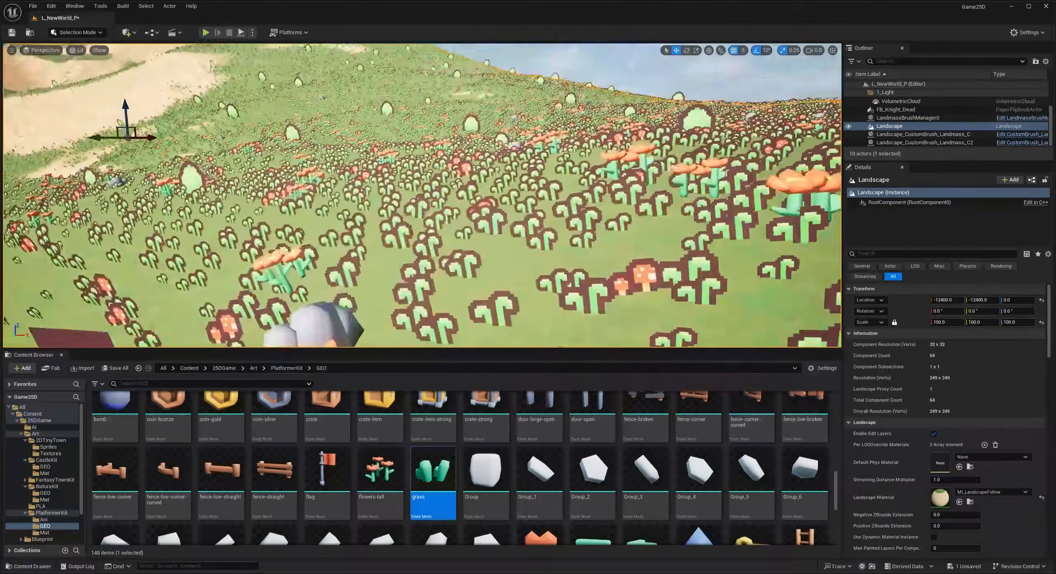